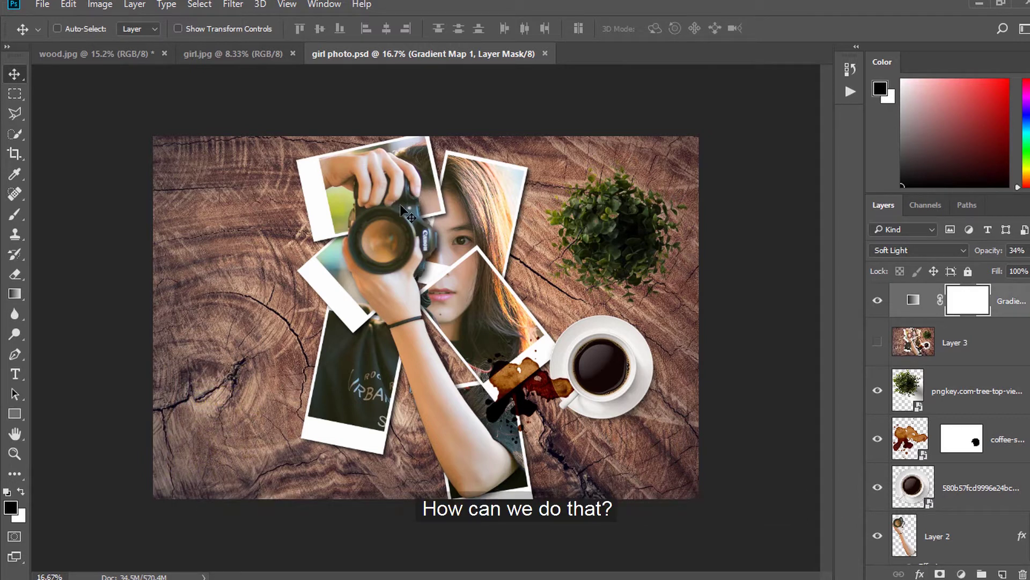
Drag the girl photo from girl.jpg onto the wood document as a new layer.
click(248, 54)
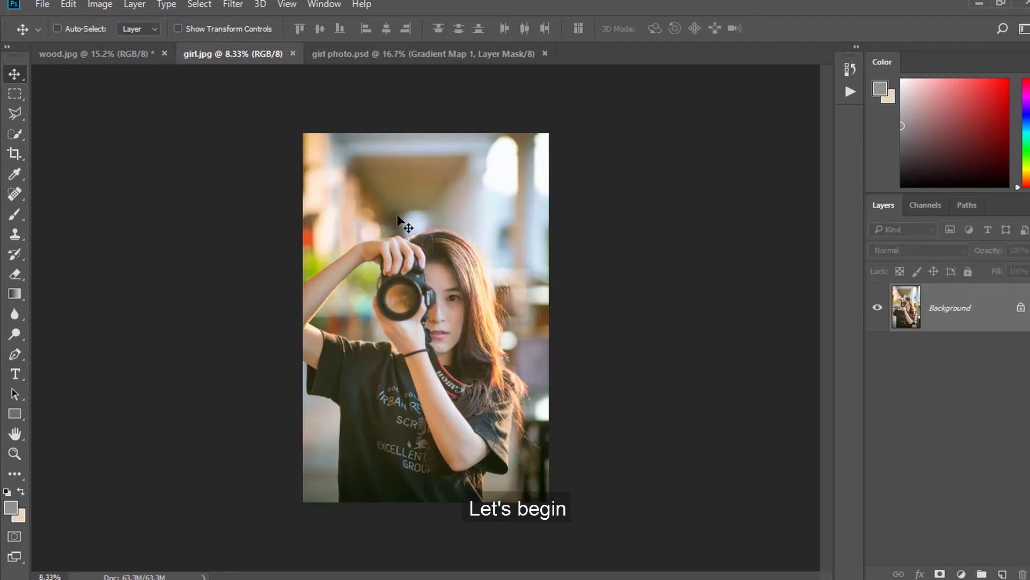
drag(184, 119, 315, 188)
mouse_move(426, 304)
mouse_down()
mouse_move(435, 317)
mouse_move(439, 294)
mouse_up()
Free Transform the girl layer to about 73% and centre it over the wood.
click(68, 5)
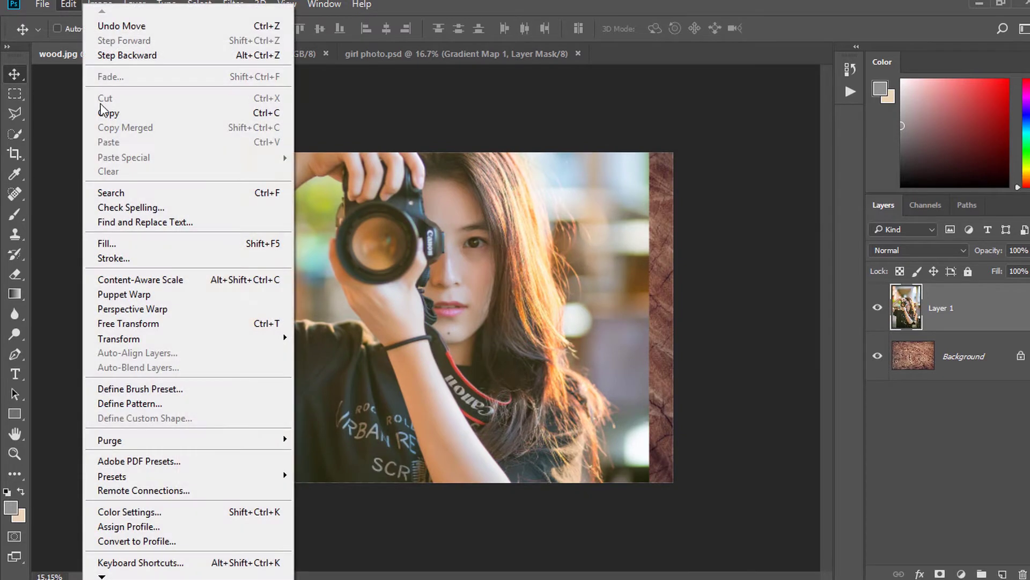
click(174, 322)
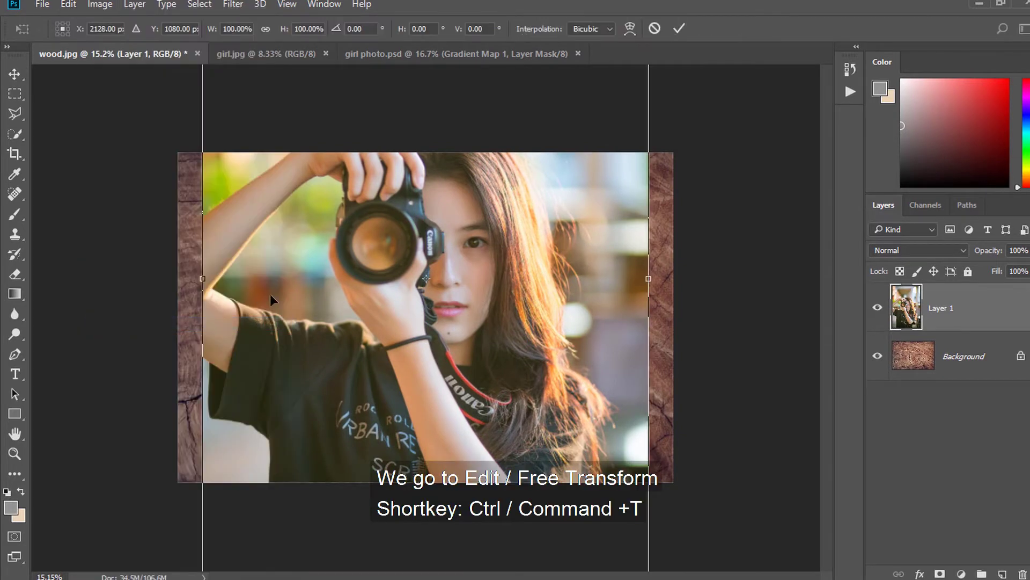
key(ctrl+0)
drag(563, 502, 492, 395)
key(ctrl+0)
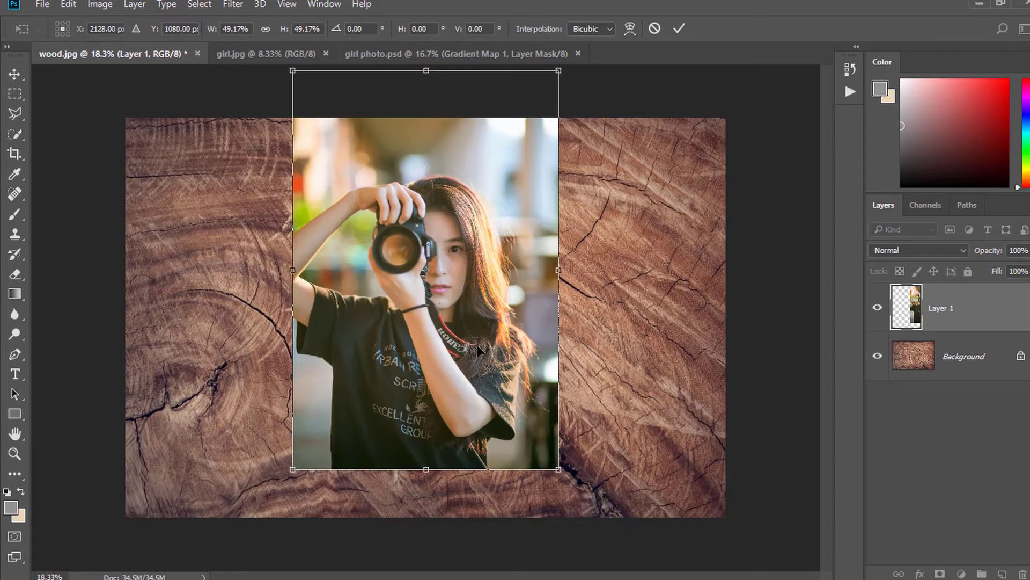
drag(487, 331, 488, 382)
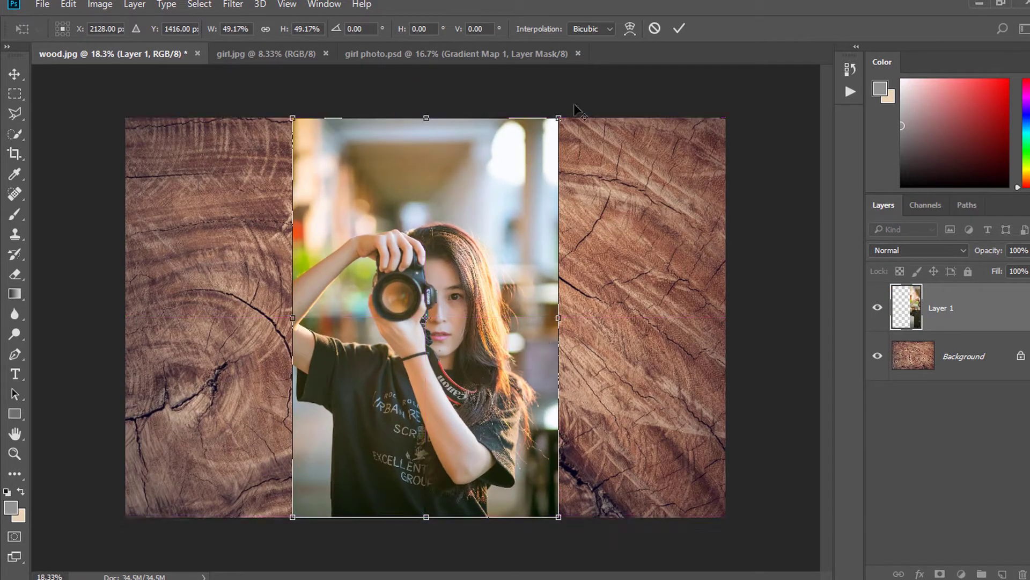
drag(561, 114, 630, 69)
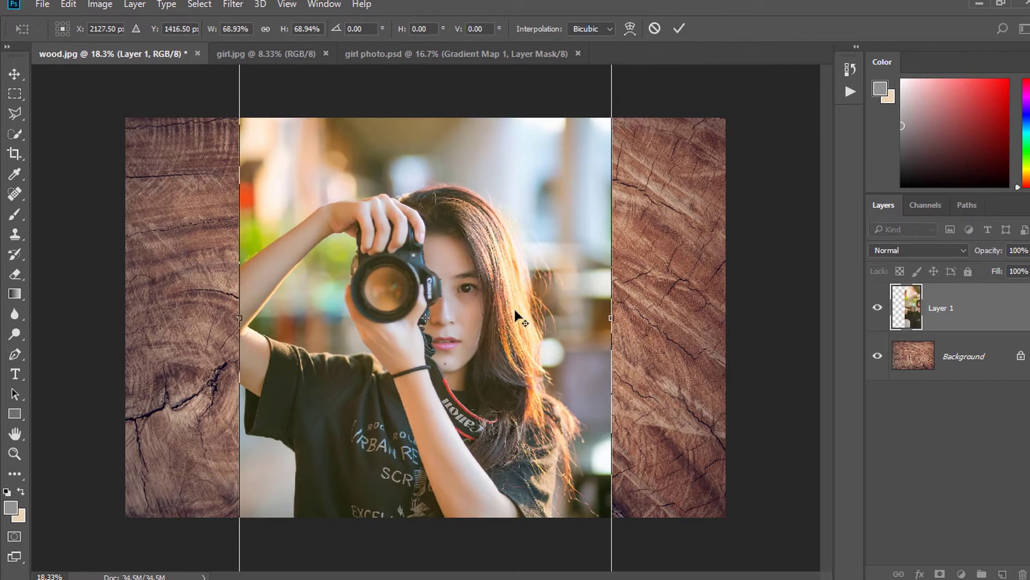
key(ctrl+0)
drag(507, 307, 507, 253)
drag(566, 483, 575, 501)
drag(539, 422, 533, 417)
key(Return)
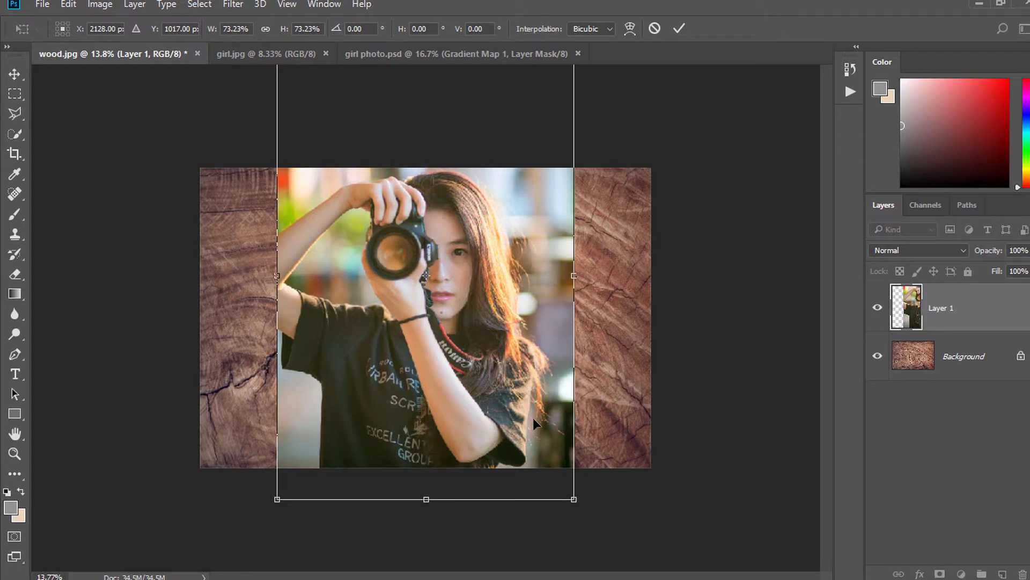
key(Return)
Draw a white-filled rectangle over the girl's lower middle with the Rectangle tool.
key(ctrl+plus)
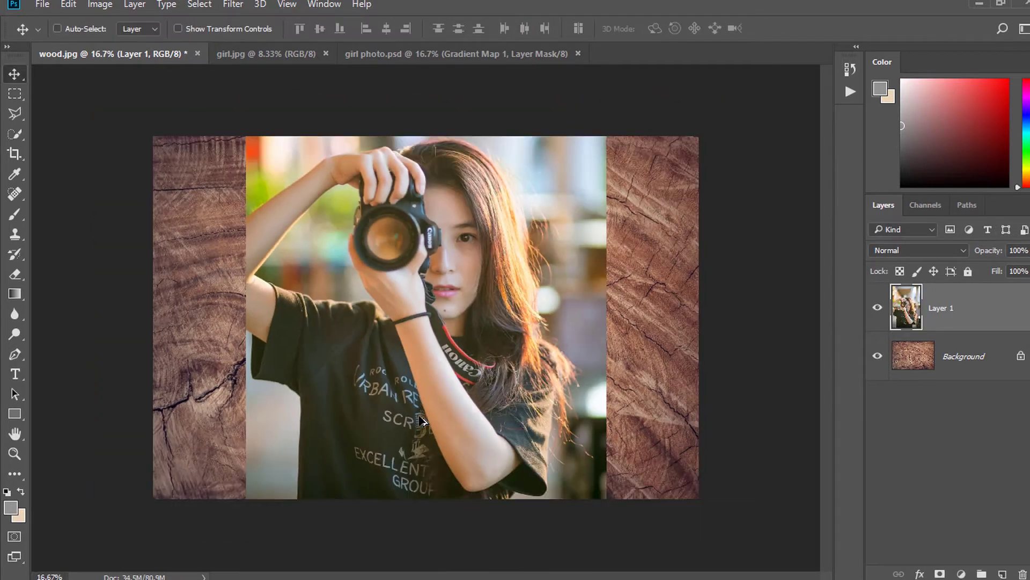
key(ctrl+plus)
click(15, 414)
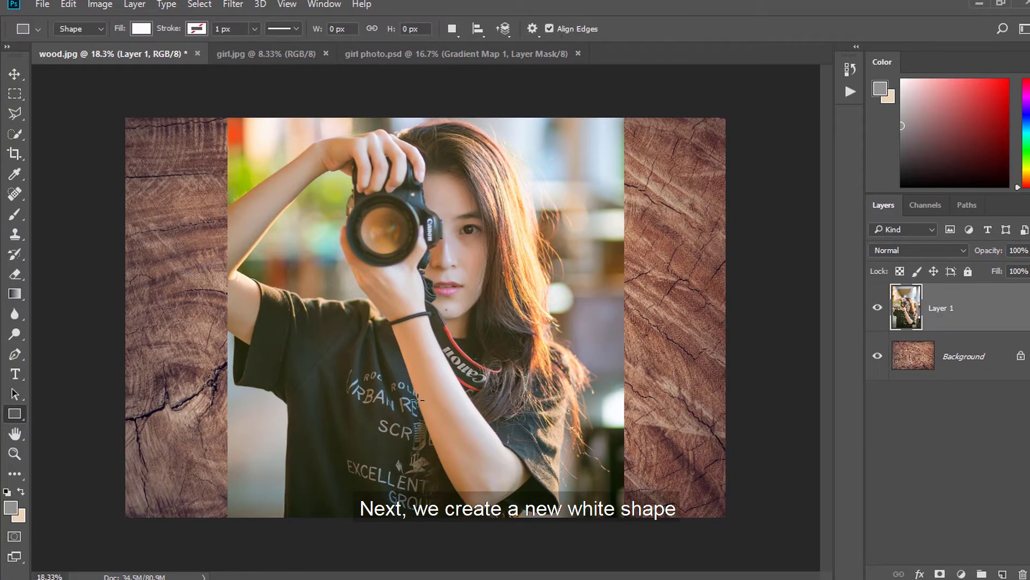
click(139, 29)
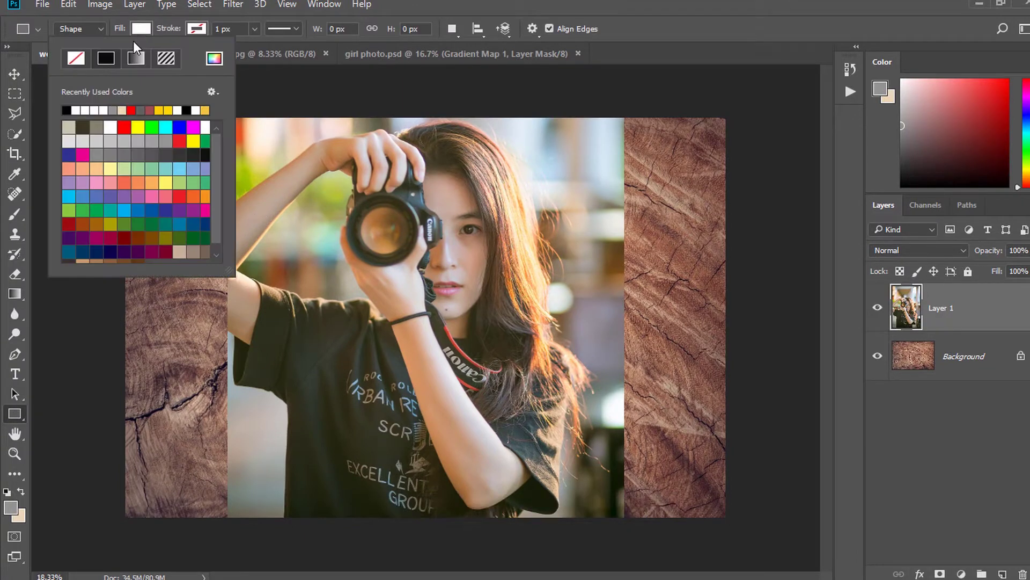
click(500, 3)
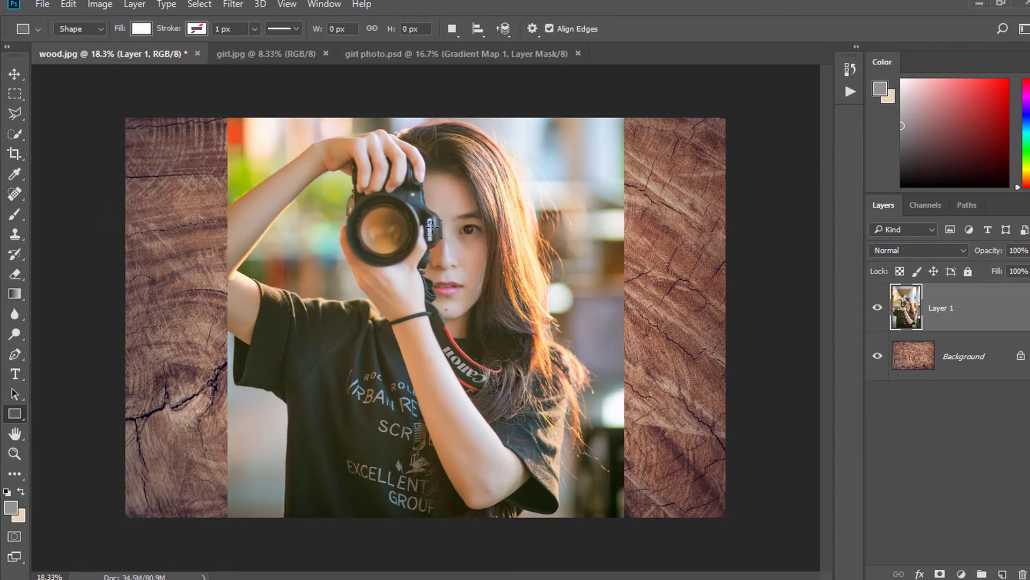
drag(400, 391, 471, 499)
Nudge the white rectangle up and enlarge it slightly to about 107%.
key(v)
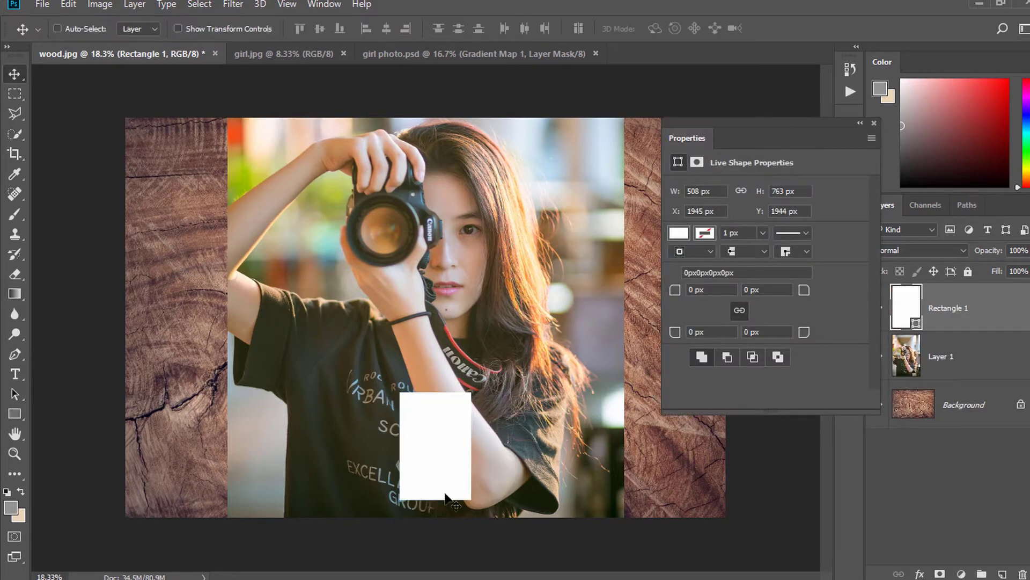
scroll(443, 491, up, 1)
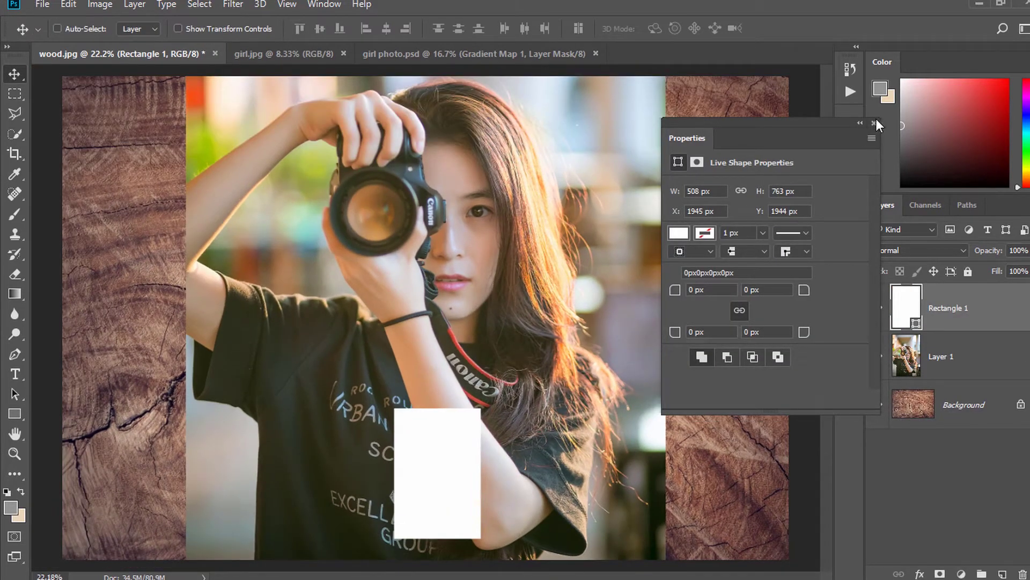
click(875, 123)
drag(475, 486, 468, 445)
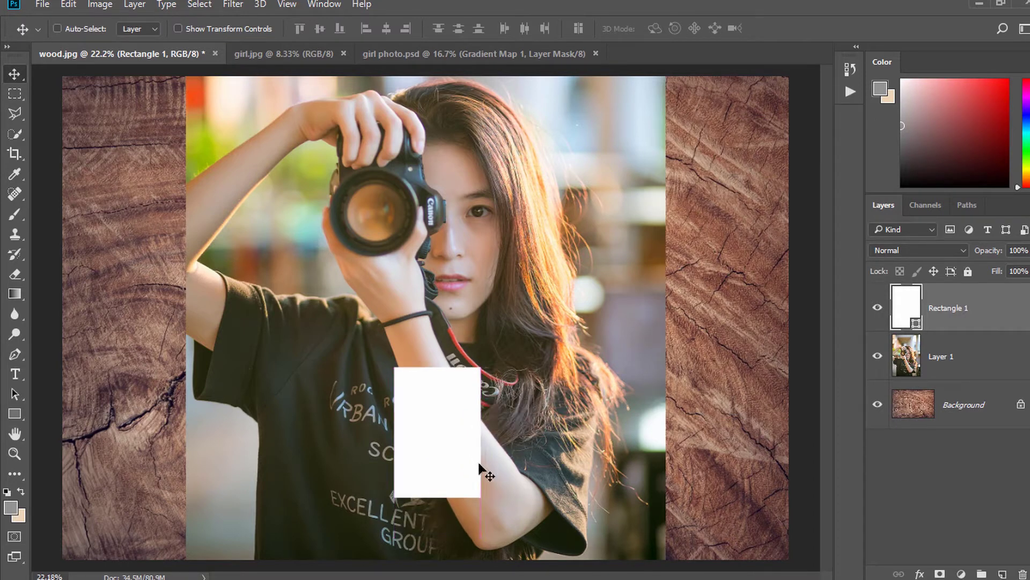
key(ctrl+t)
mouse_move(481, 497)
mouse_down()
mouse_move(488, 505)
mouse_move(471, 499)
mouse_up()
key(Return)
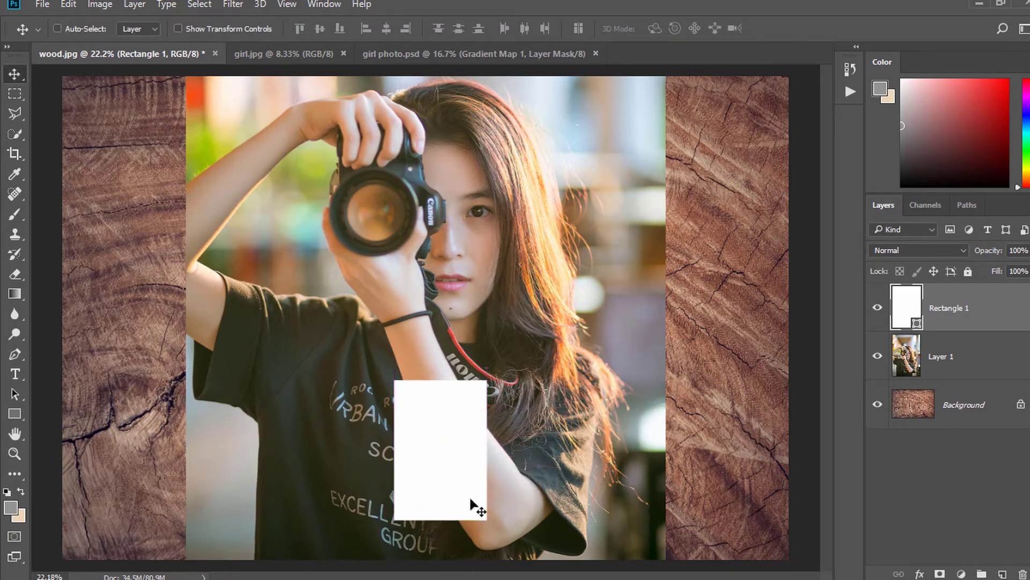
Duplicate the white rectangle via Shape Layer Via Copy and fill the copy cyan.
click(135, 5)
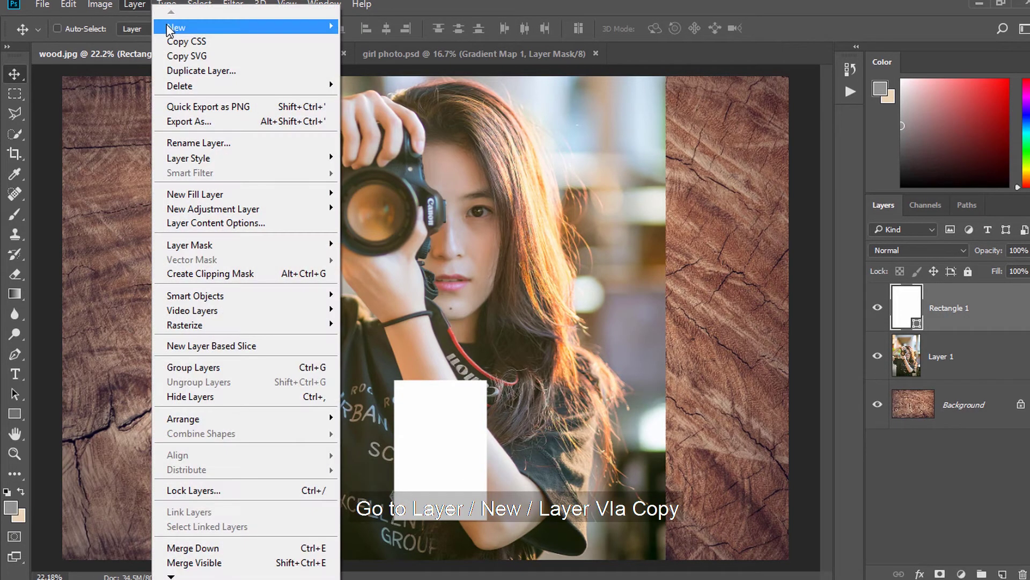
mouse_move(178, 27)
click(385, 136)
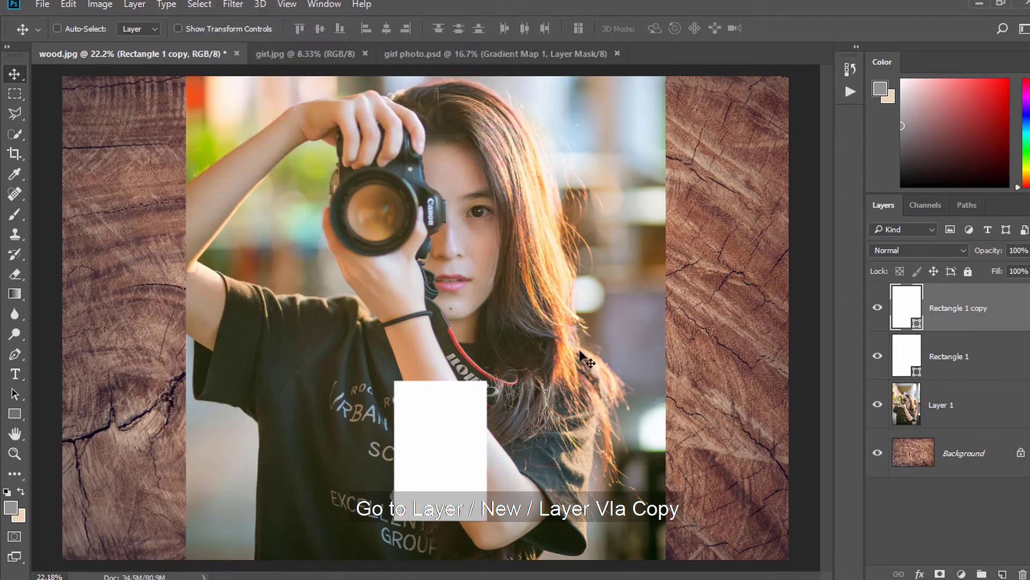
click(17, 414)
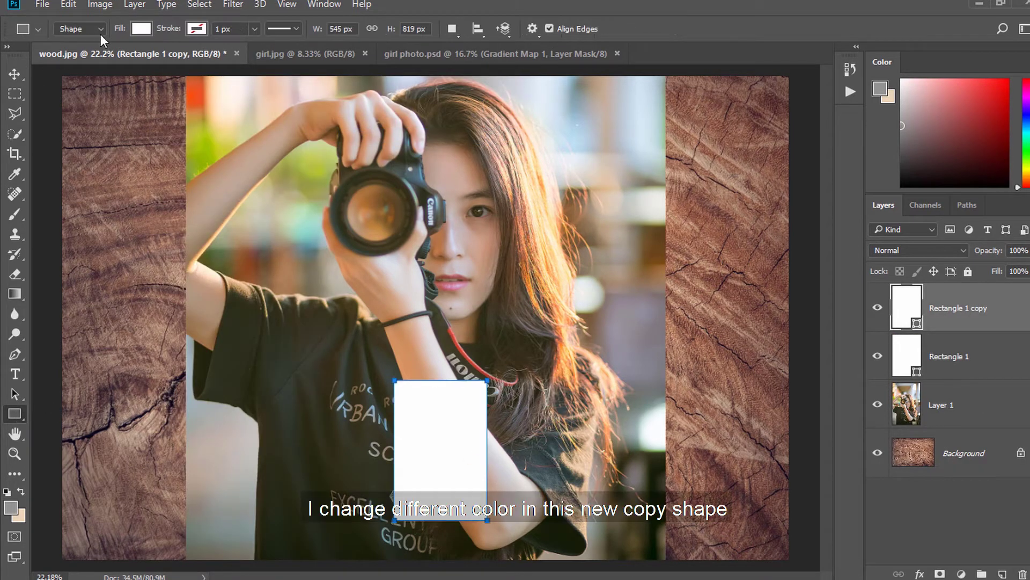
click(142, 29)
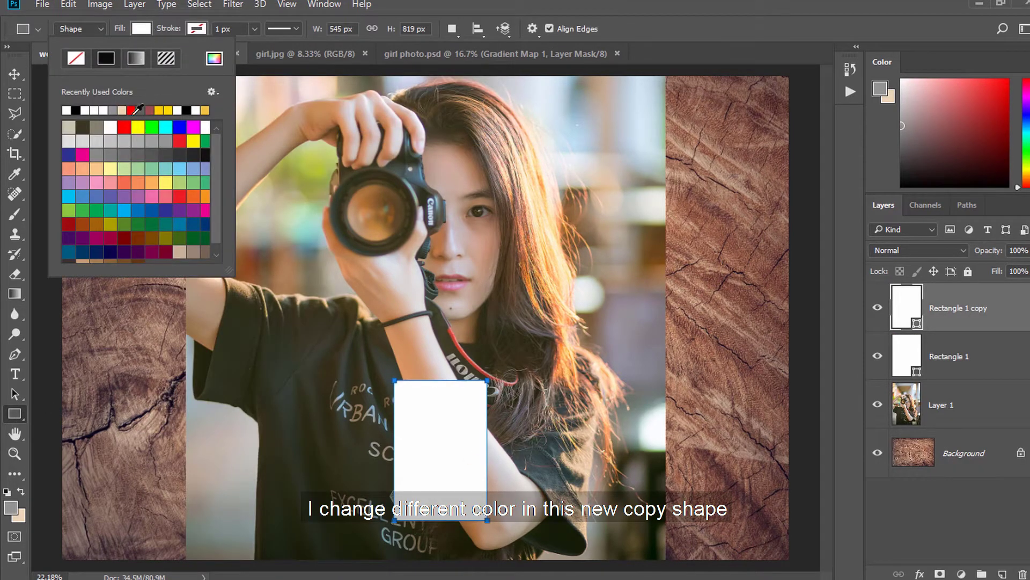
click(166, 128)
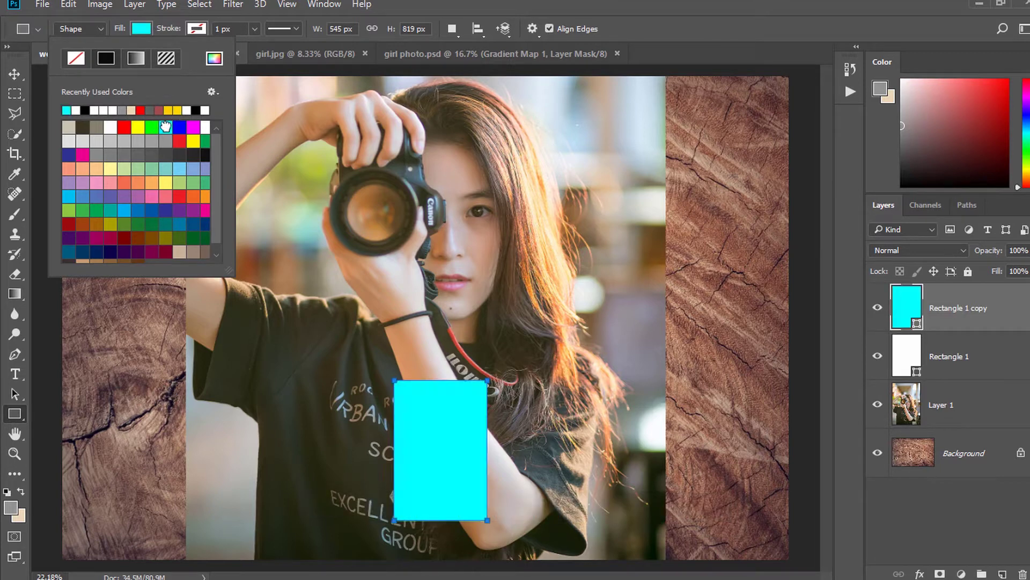
click(48, 101)
Shrink the cyan rectangle inside the white one, leaving a polaroid-style border.
click(14, 73)
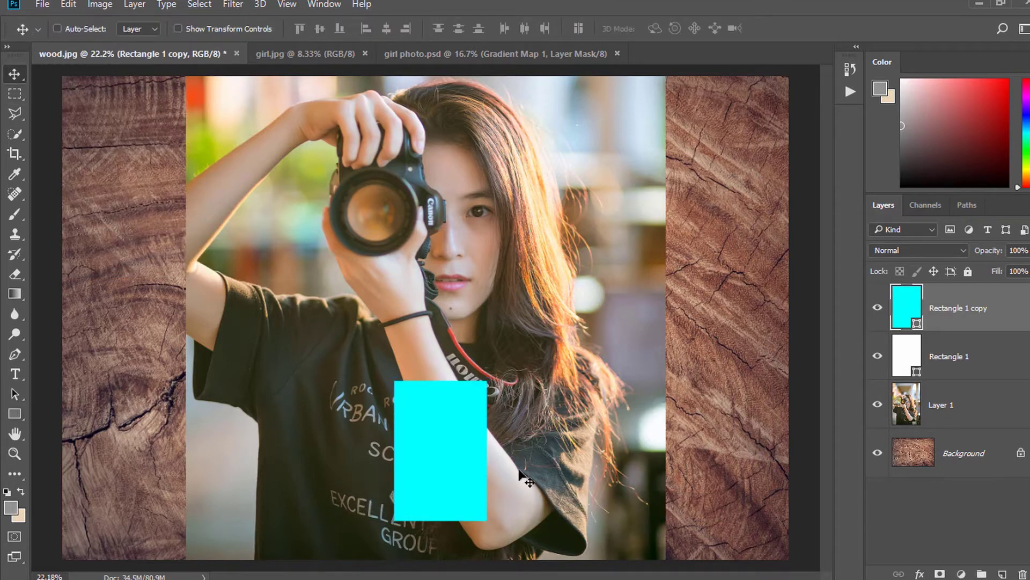
key(ctrl+t)
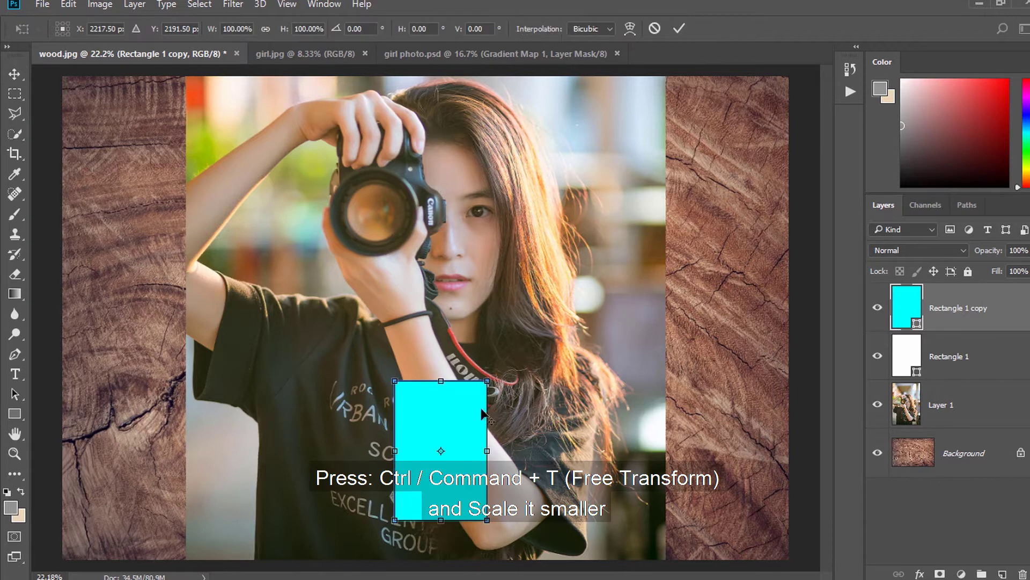
drag(483, 383, 481, 393)
drag(442, 512, 442, 508)
key(Return)
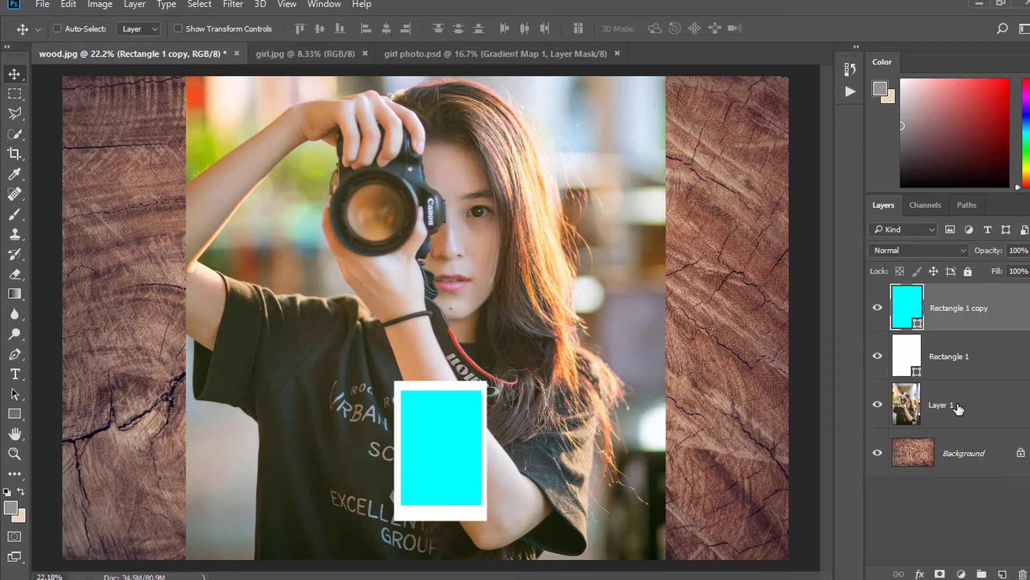
Duplicate Layer 1 and move Layer 1 copy to the top of the stack.
click(958, 409)
right_click(958, 409)
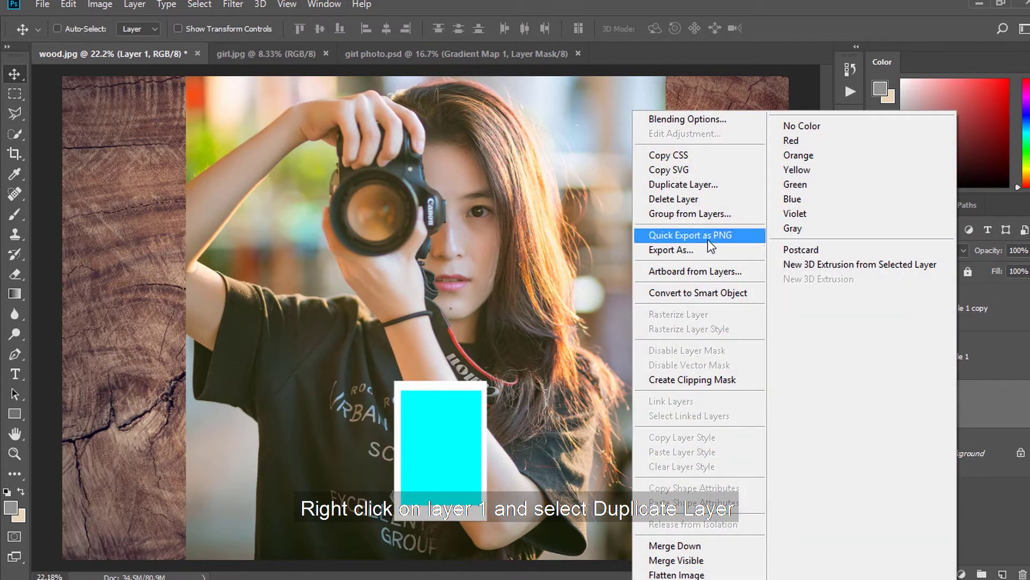
click(698, 185)
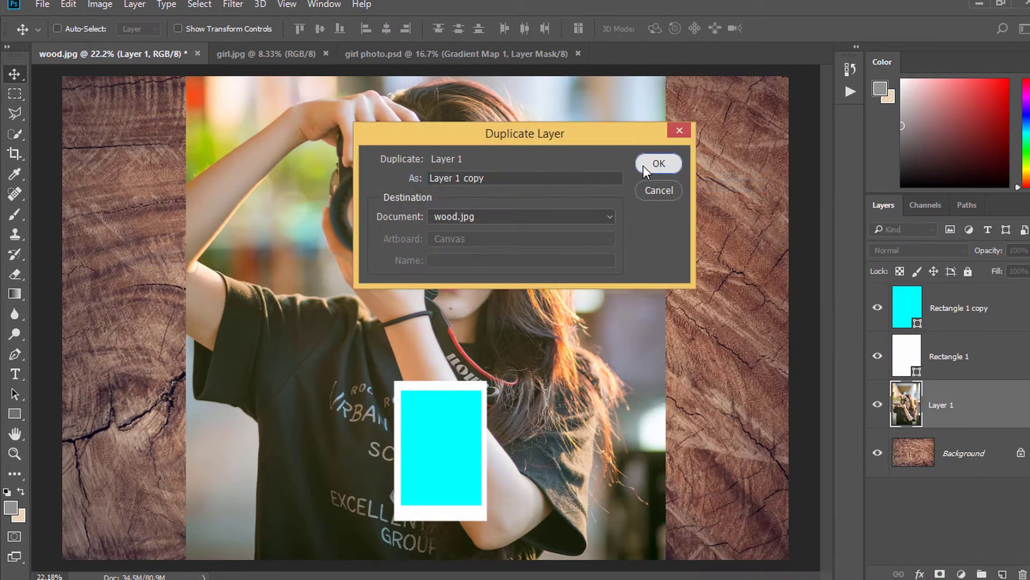
click(658, 164)
drag(948, 406, 949, 290)
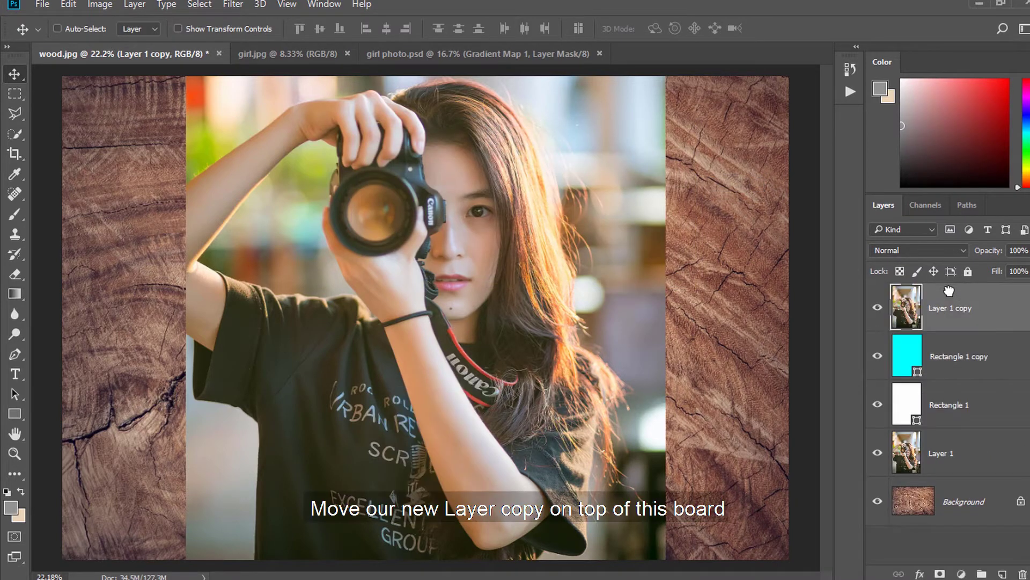
Clip Layer 1 copy to the cyan rectangle as a clipping mask.
right_click(961, 322)
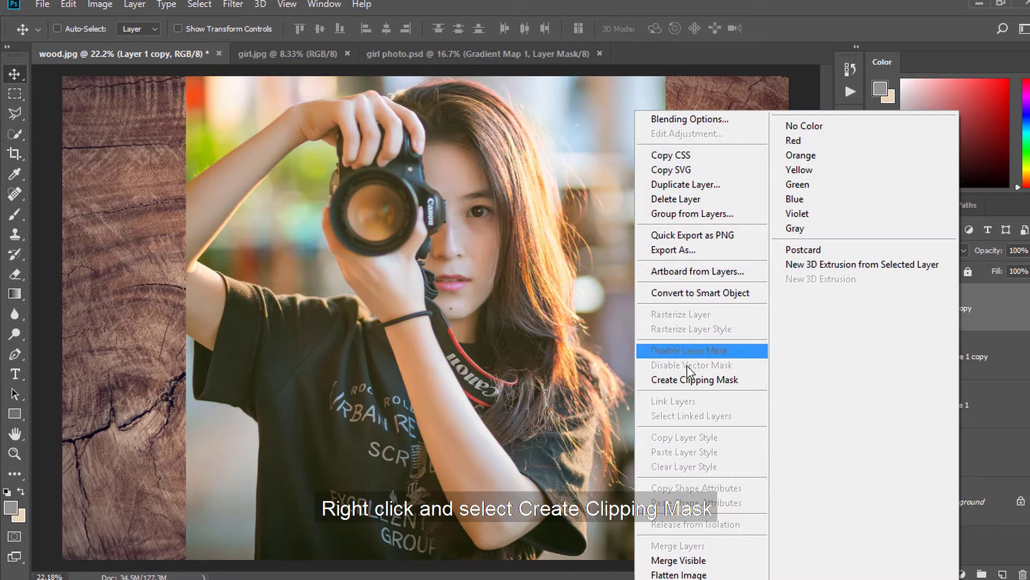
click(690, 380)
mouse_move(436, 405)
mouse_down()
mouse_move(449, 435)
mouse_move(440, 391)
mouse_up()
Hide the original girl layer and move both frame shapes together over the photo.
click(968, 460)
click(878, 456)
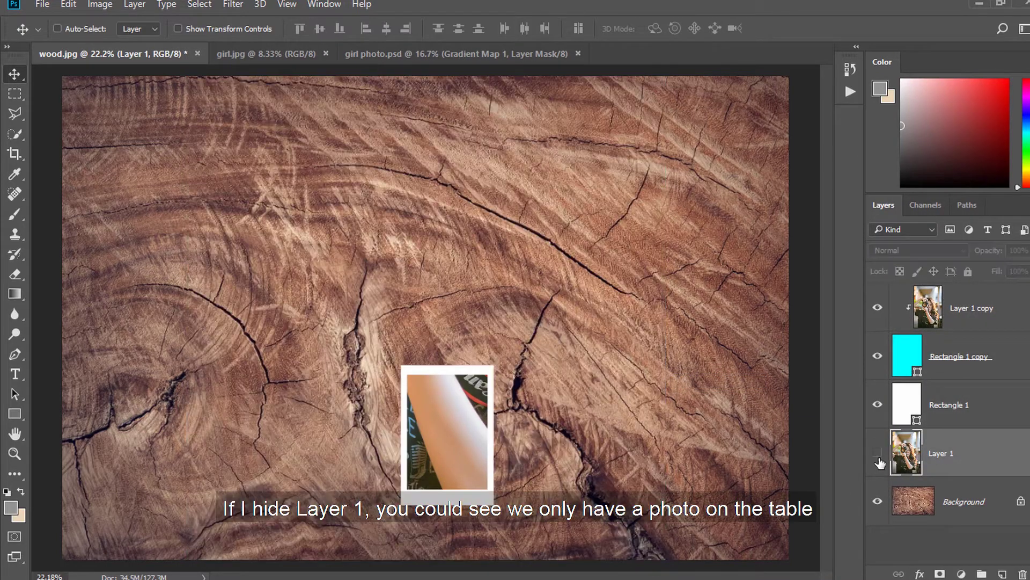
click(982, 350)
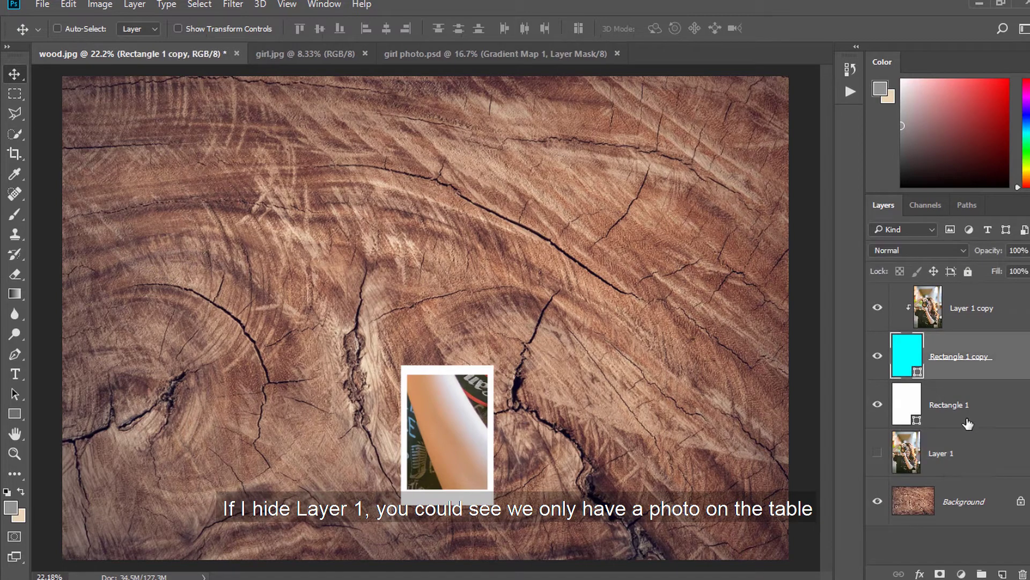
shift+click(966, 409)
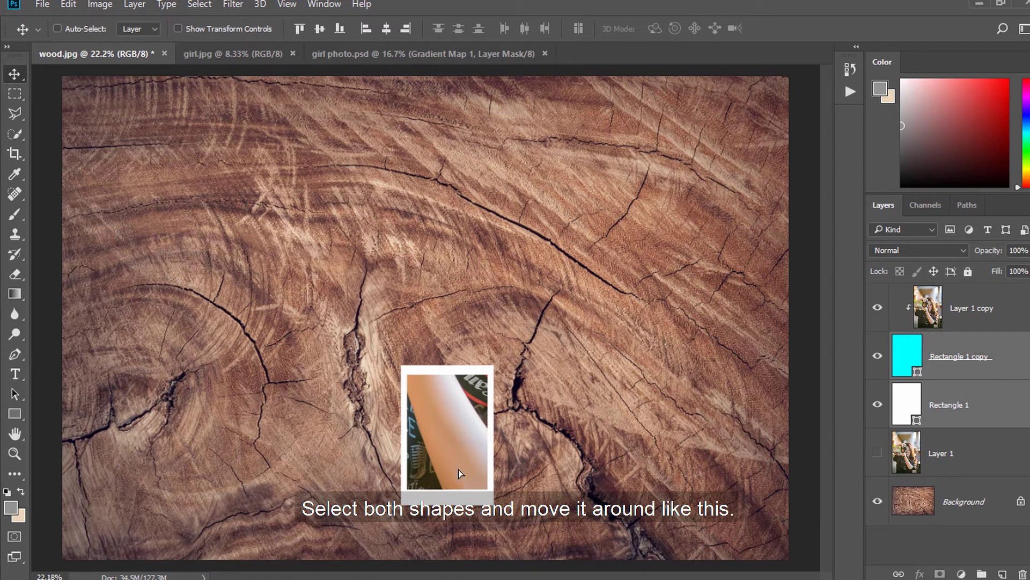
drag(475, 485, 450, 486)
Rotate the frame about −14.76° and place it near the wood's lower edge.
key(ctrl+t)
drag(498, 520, 550, 533)
drag(462, 487, 502, 481)
key(Return)
scroll(533, 458, down, 2)
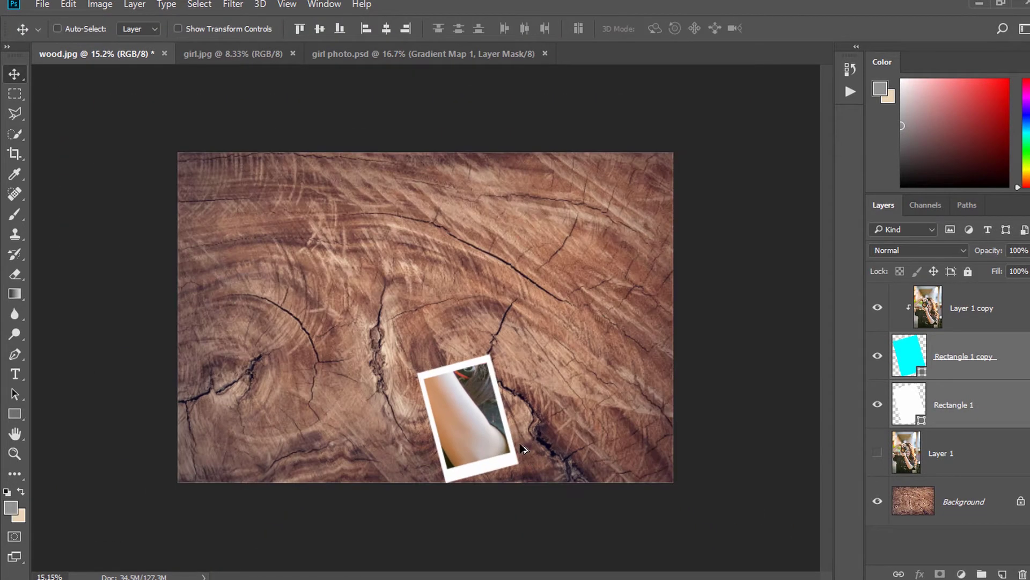
scroll(523, 448, up, 1)
Rename the cyan rectangle, white rectangle and photo layers each to 01.
double_click(957, 355)
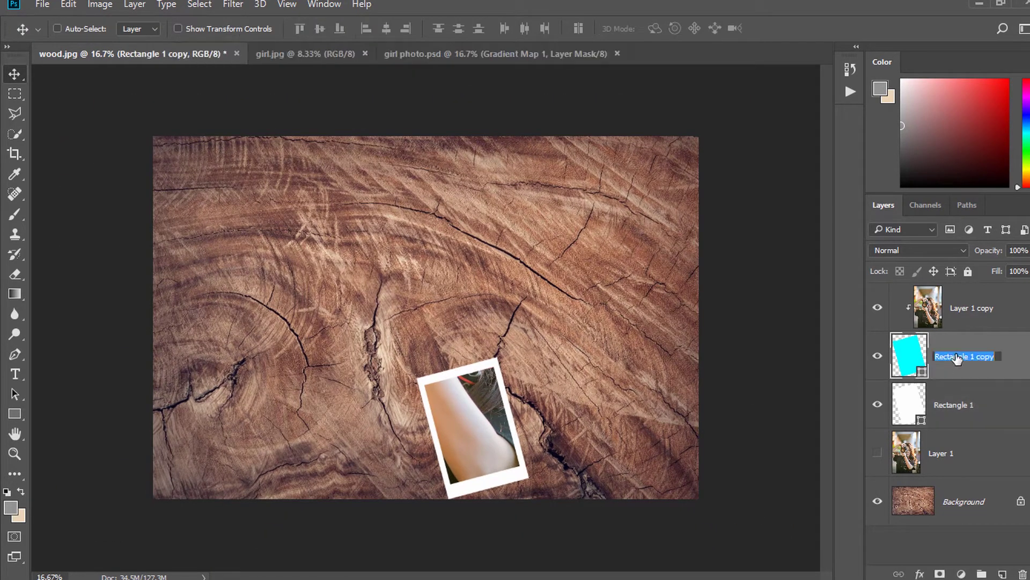
text(01)
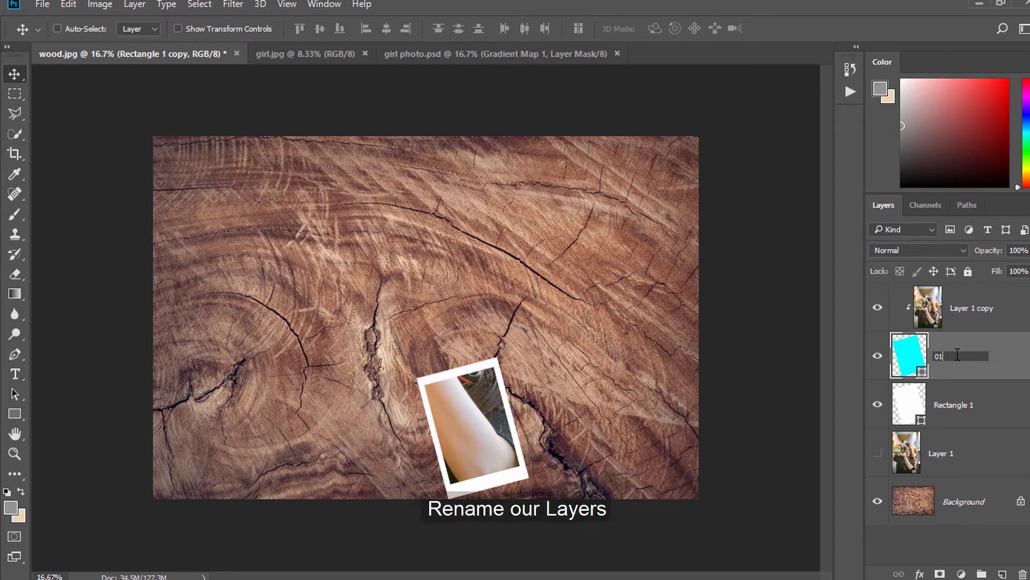
double_click(968, 413)
text(01)
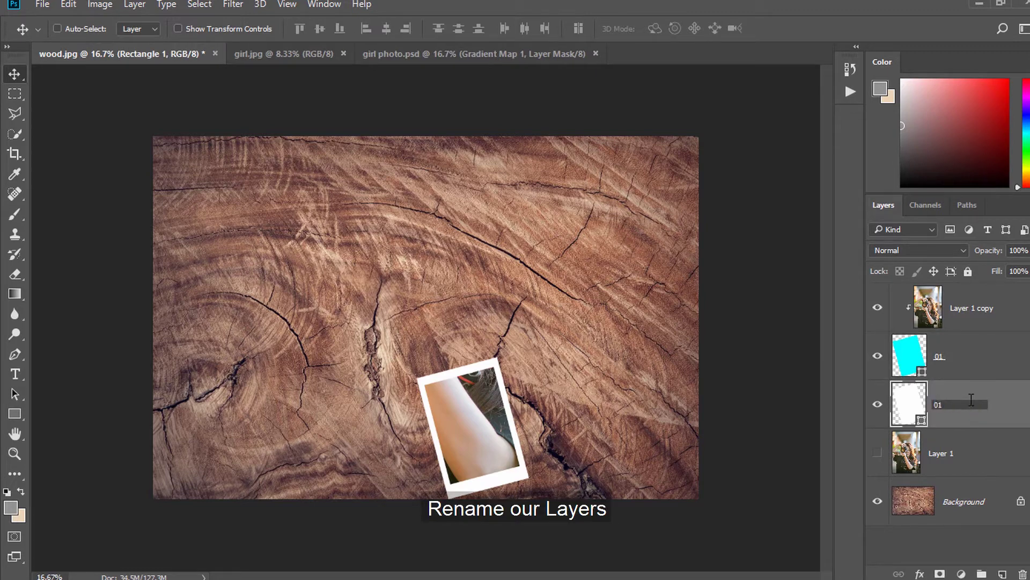
click(987, 309)
double_click(971, 309)
text(01)
click(1010, 342)
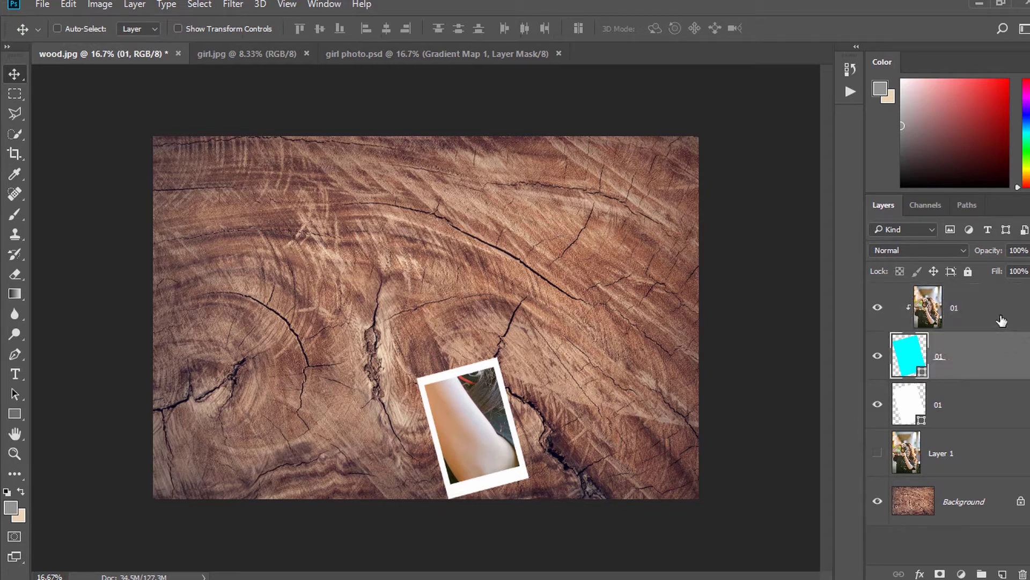
Group the three 01 layers into a group named 01 and expand it.
shift+click(1001, 320)
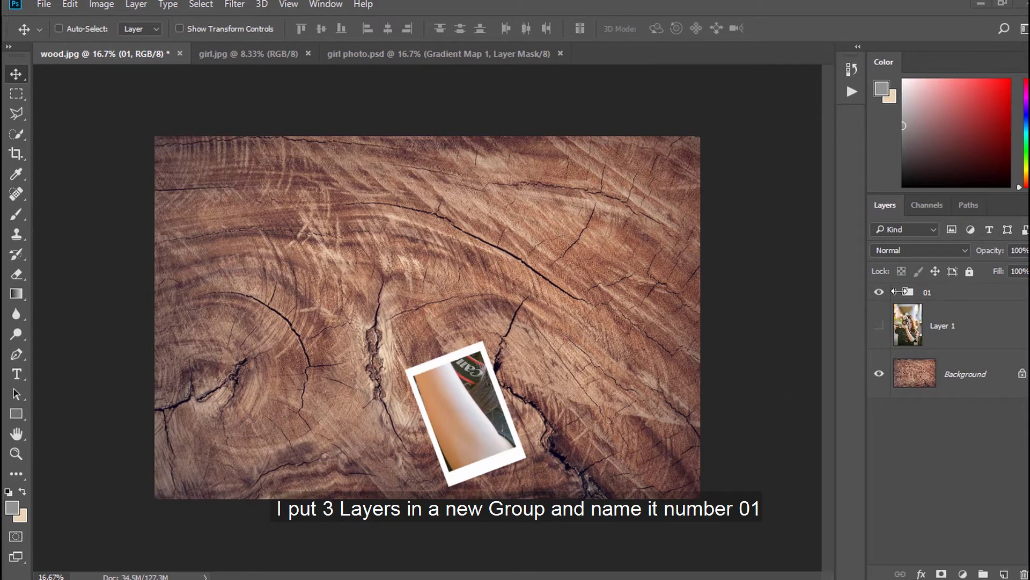
click(892, 296)
click(895, 293)
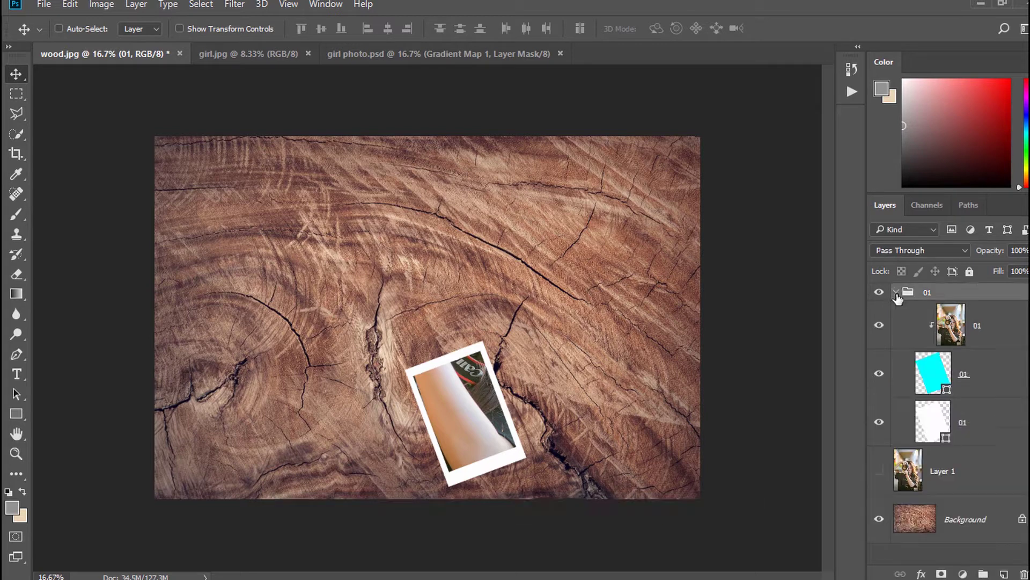
click(976, 391)
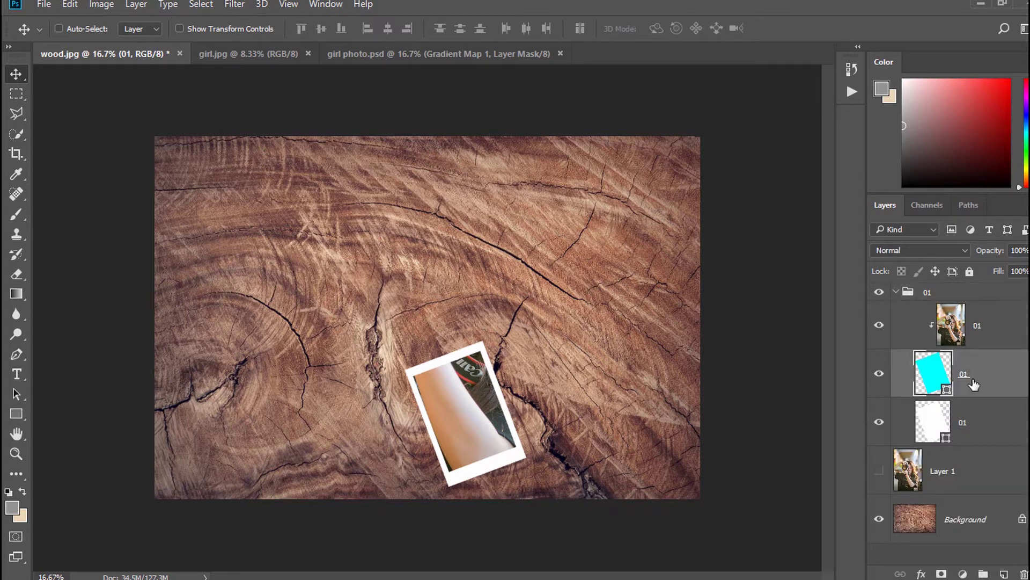
Add a Drop Shadow to group 01 with size 51 px and a 121° angle.
click(975, 299)
click(922, 573)
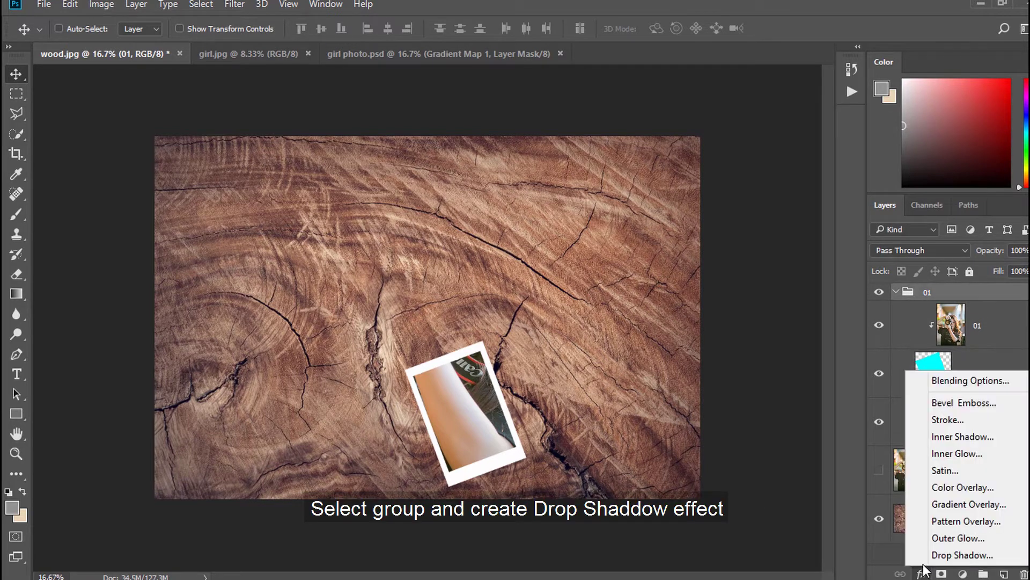
click(938, 555)
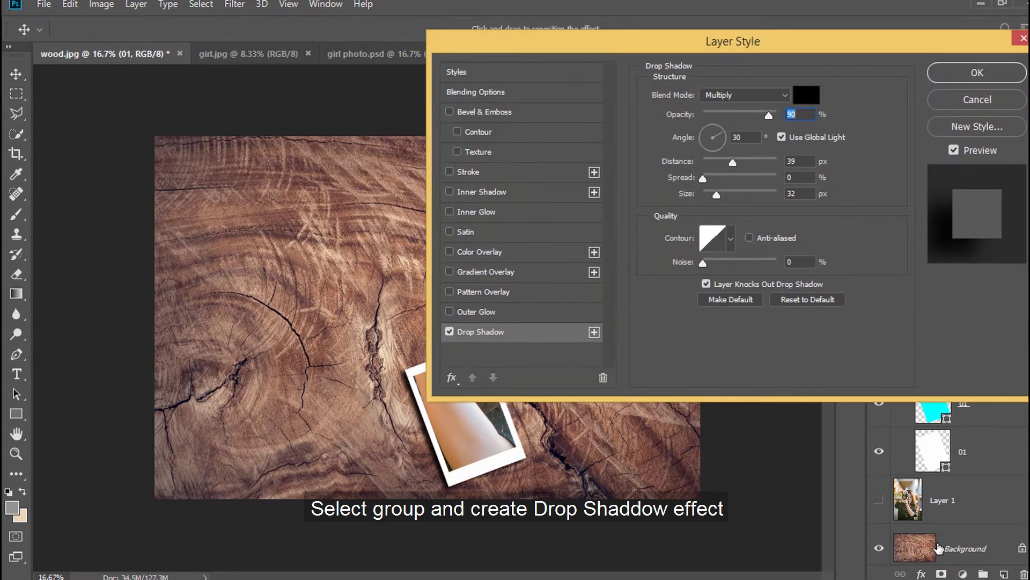
drag(715, 42, 729, 8)
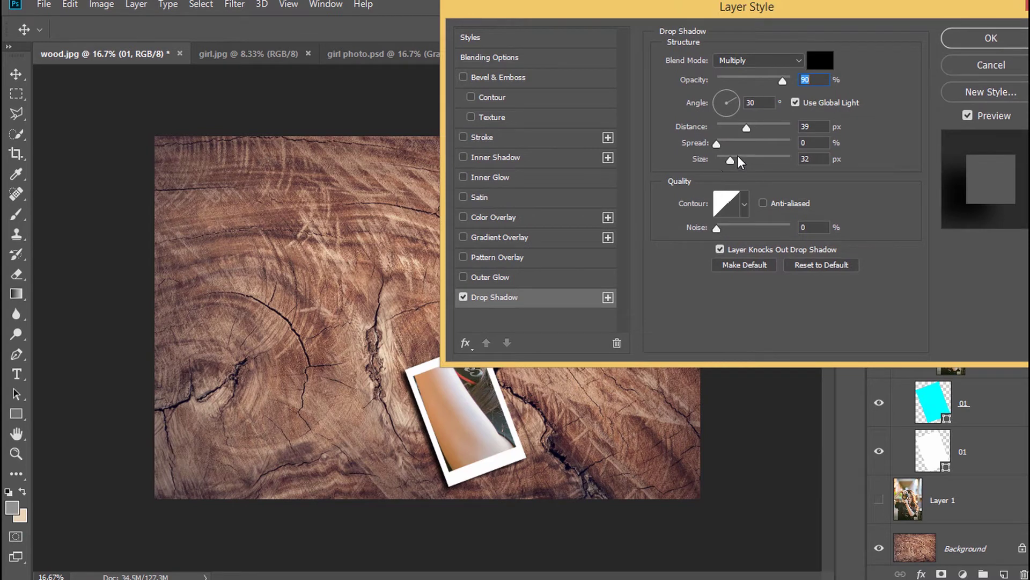
drag(738, 155, 736, 156)
click(720, 91)
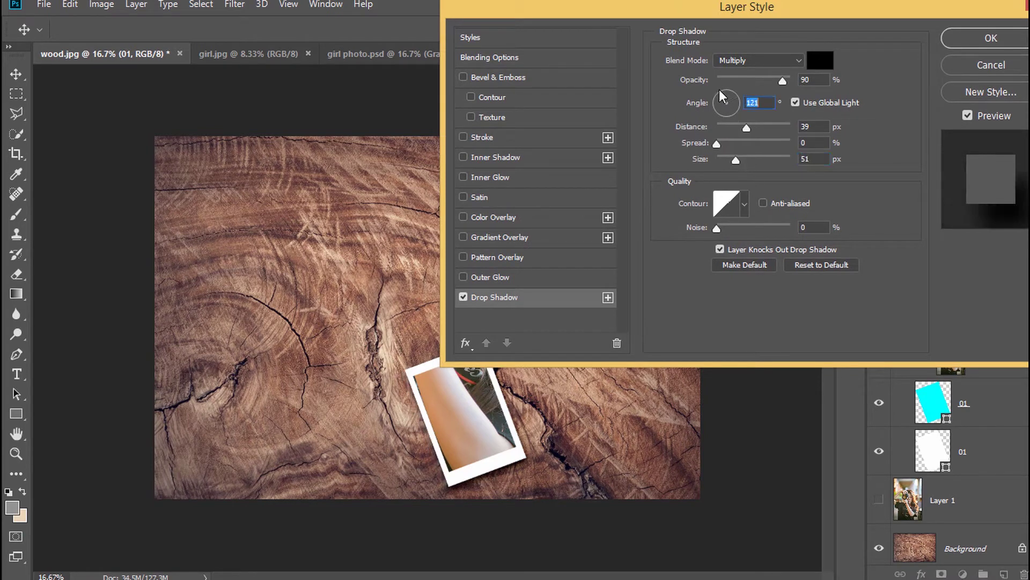
mouse_move(747, 128)
mouse_down()
mouse_move(733, 142)
mouse_move(745, 146)
mouse_up()
click(974, 46)
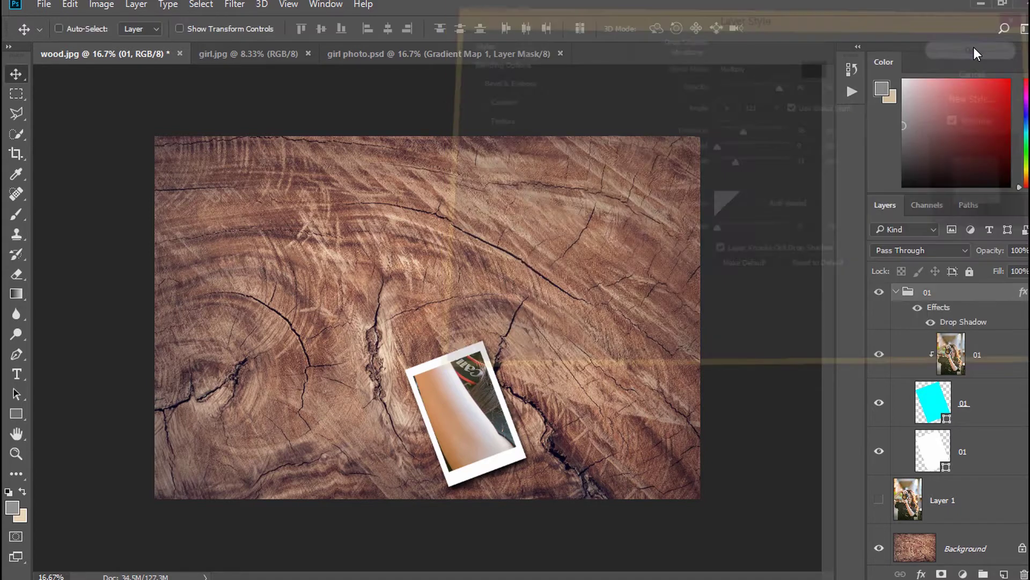
Revise the drop shadow to a 146° angle with a greater distance.
double_click(953, 322)
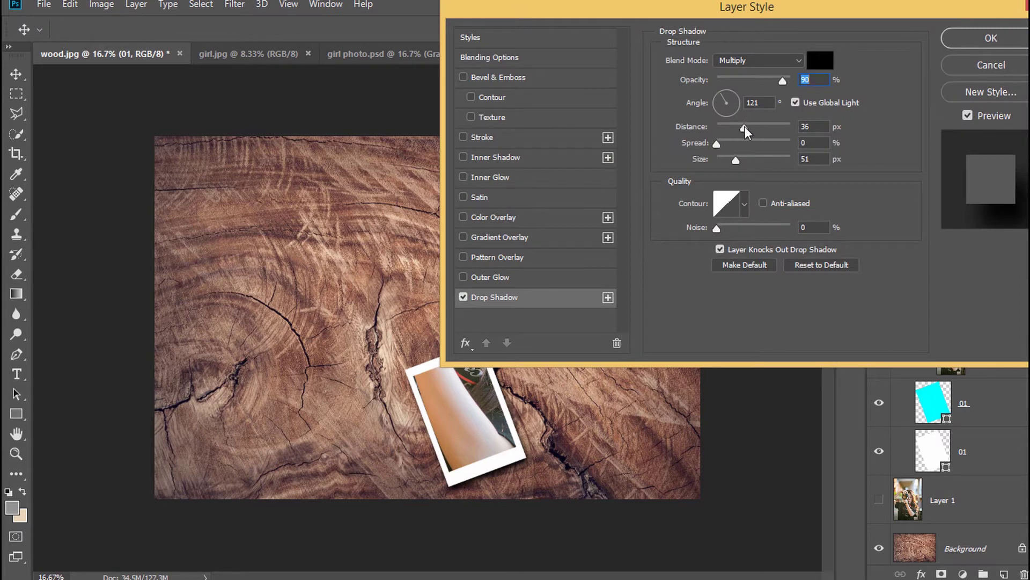
drag(745, 128, 758, 134)
click(717, 100)
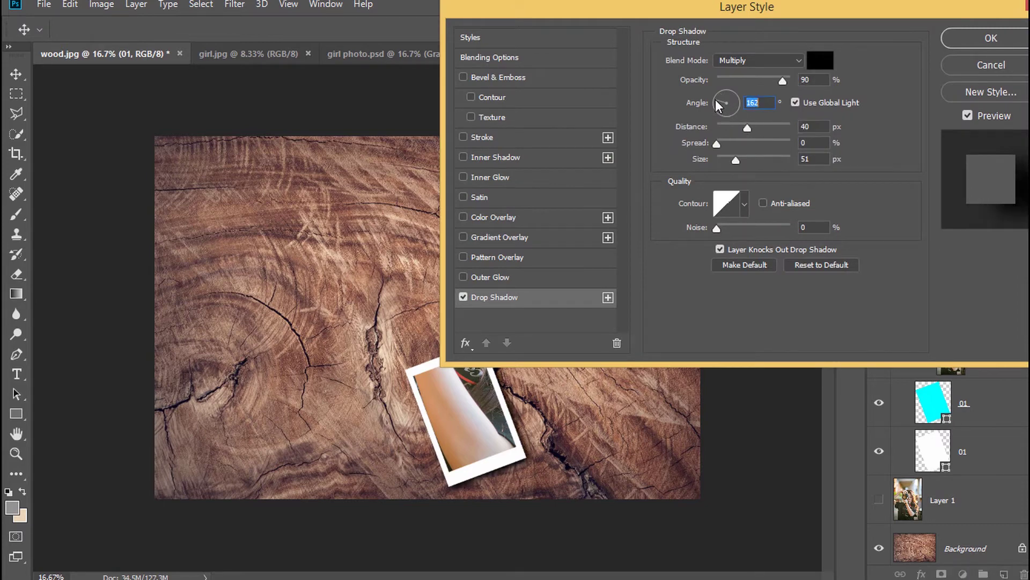
click(719, 100)
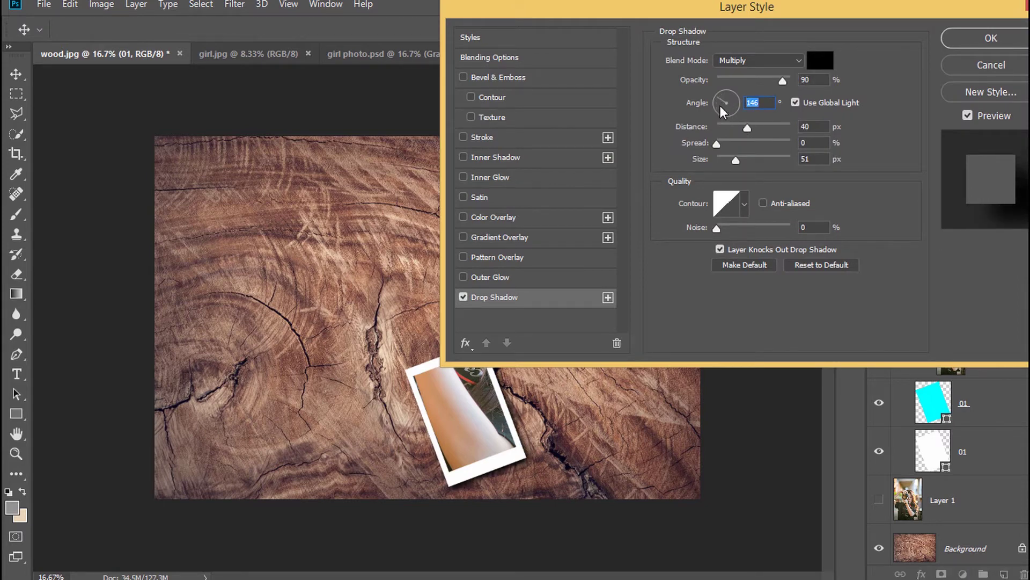
mouse_move(746, 129)
mouse_down()
mouse_move(764, 128)
mouse_move(745, 131)
mouse_move(754, 134)
mouse_up()
click(960, 41)
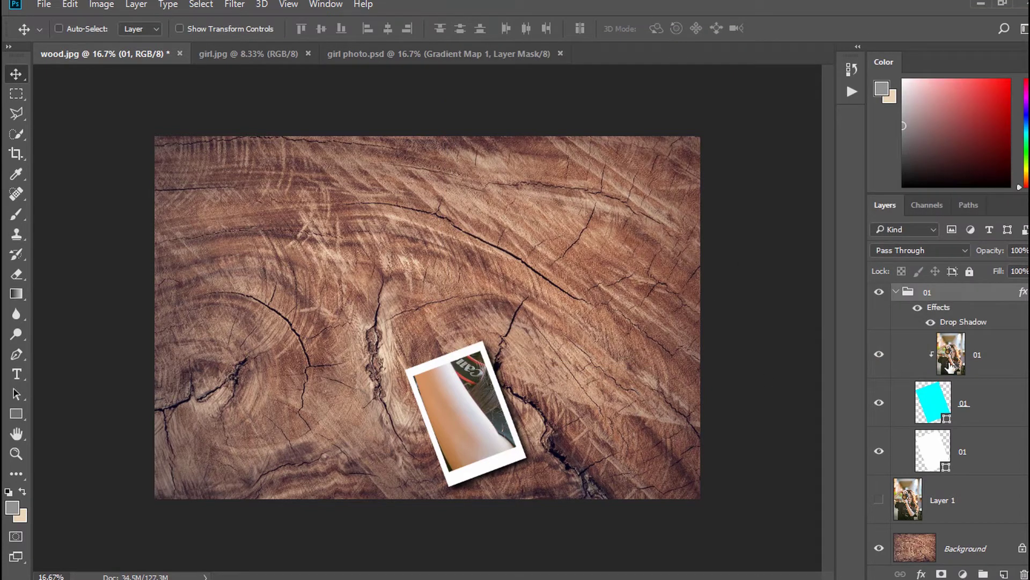
Duplicate group 01 as a new group named 02.
right_click(975, 300)
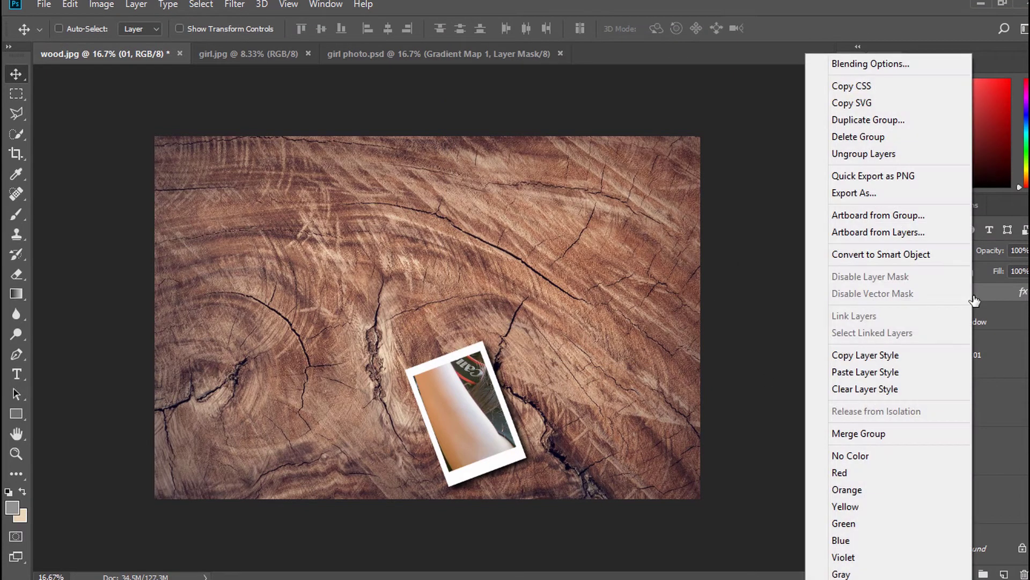
click(896, 123)
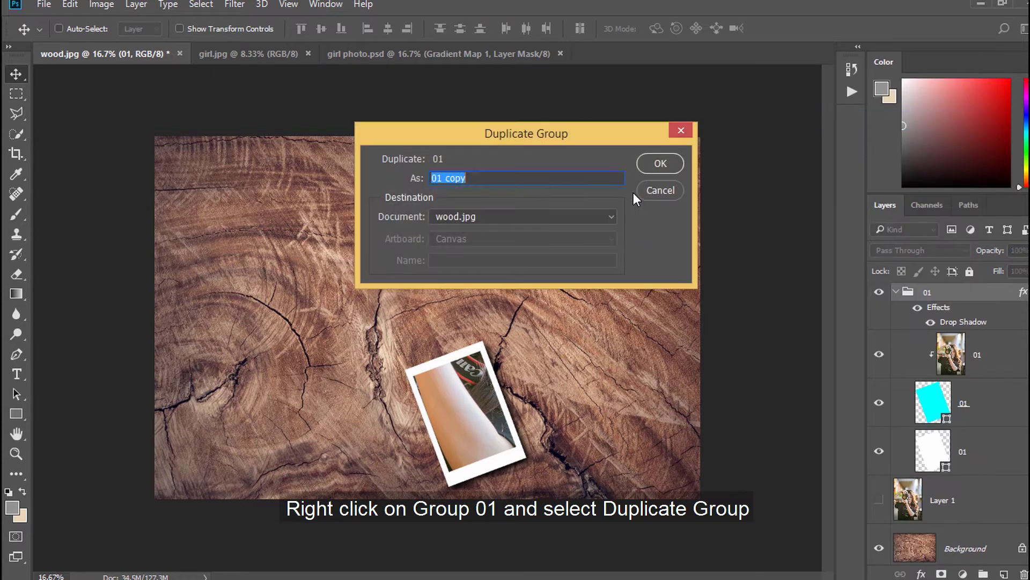
text(02)
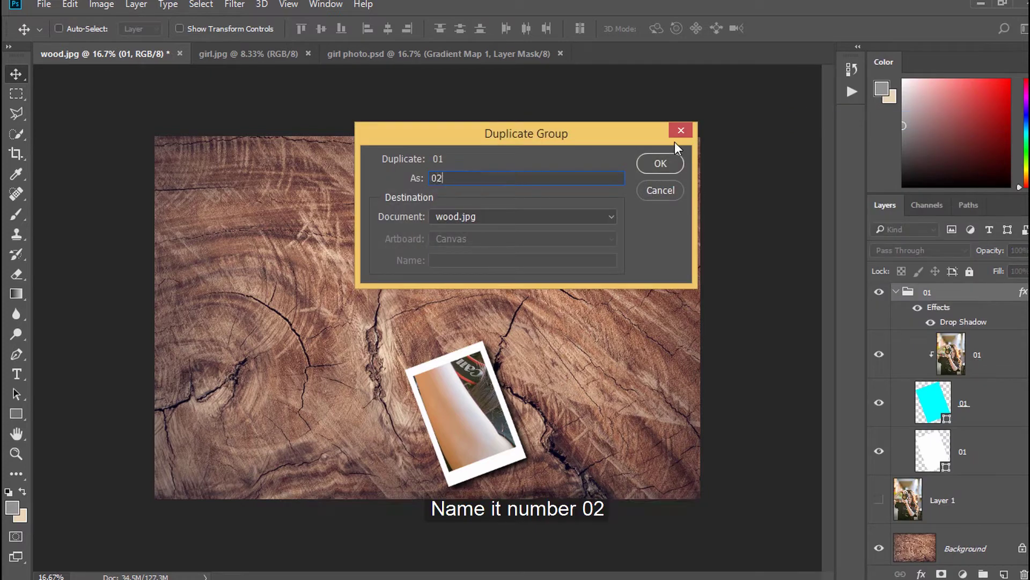
click(660, 166)
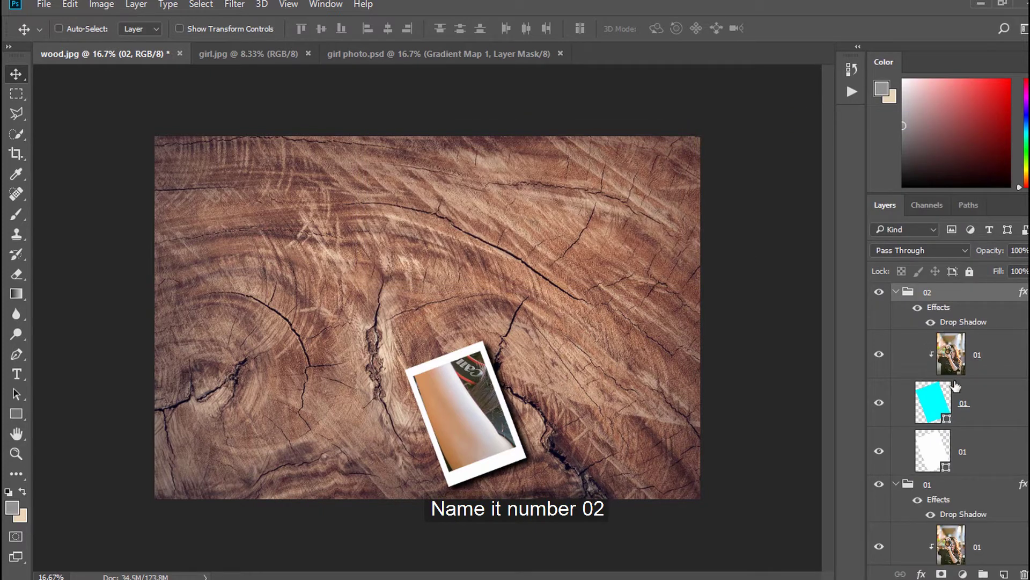
Rename the white frame, cyan and photo layers in group 02 to 02.
click(959, 391)
shift+click(961, 450)
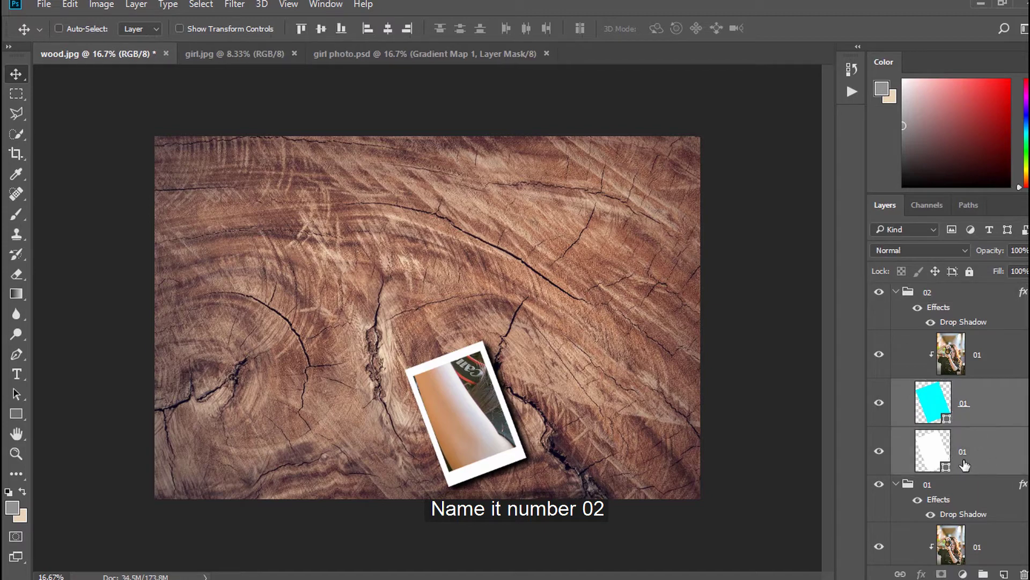
double_click(966, 461)
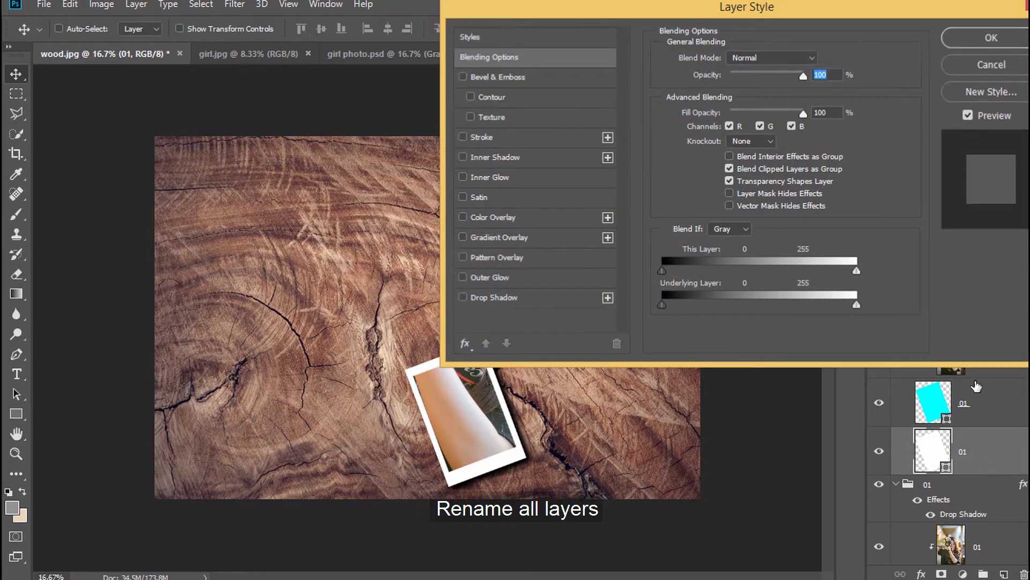
key(Escape)
double_click(963, 452)
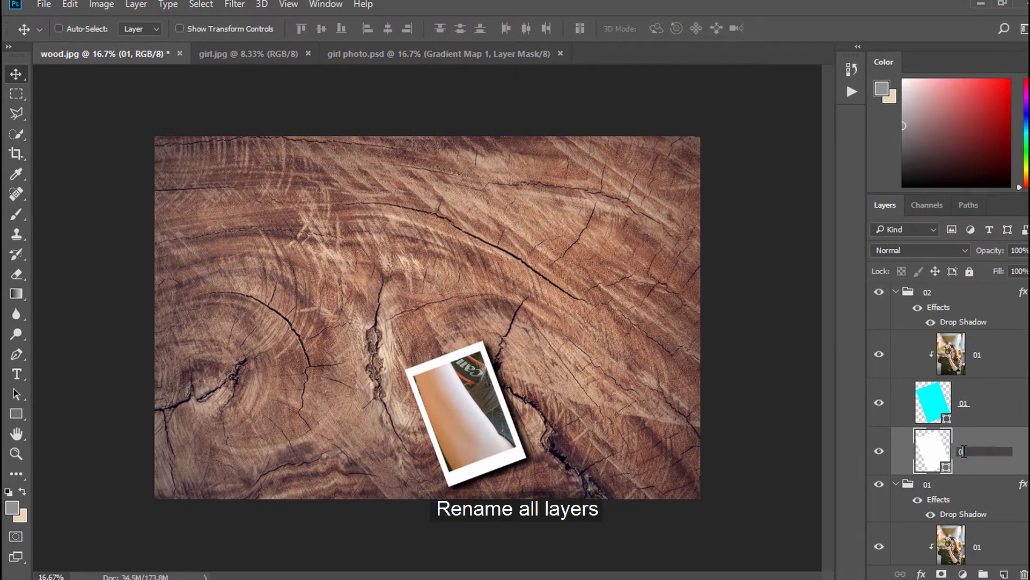
key(Return)
double_click(964, 403)
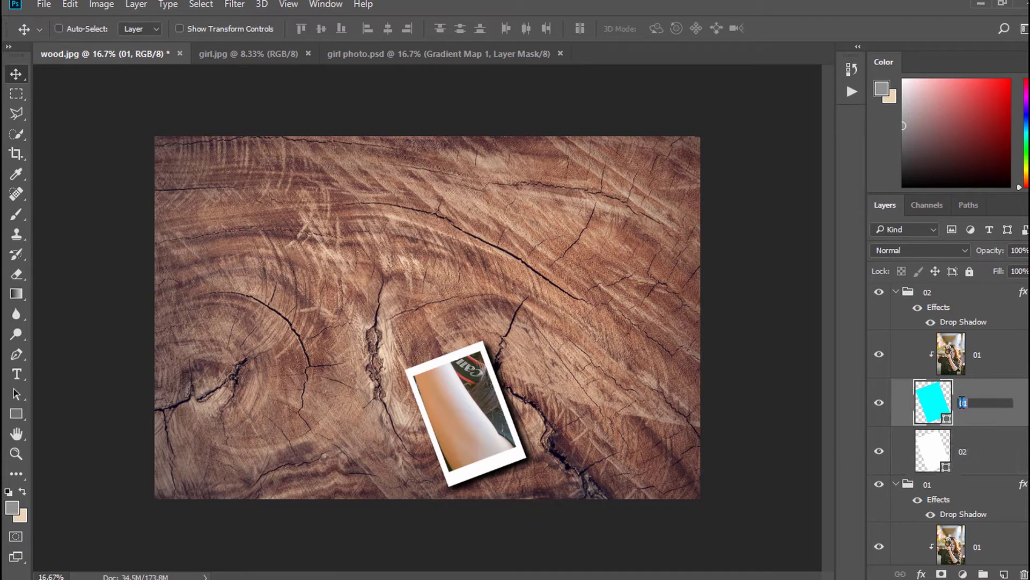
text(02)
key(Return)
double_click(975, 355)
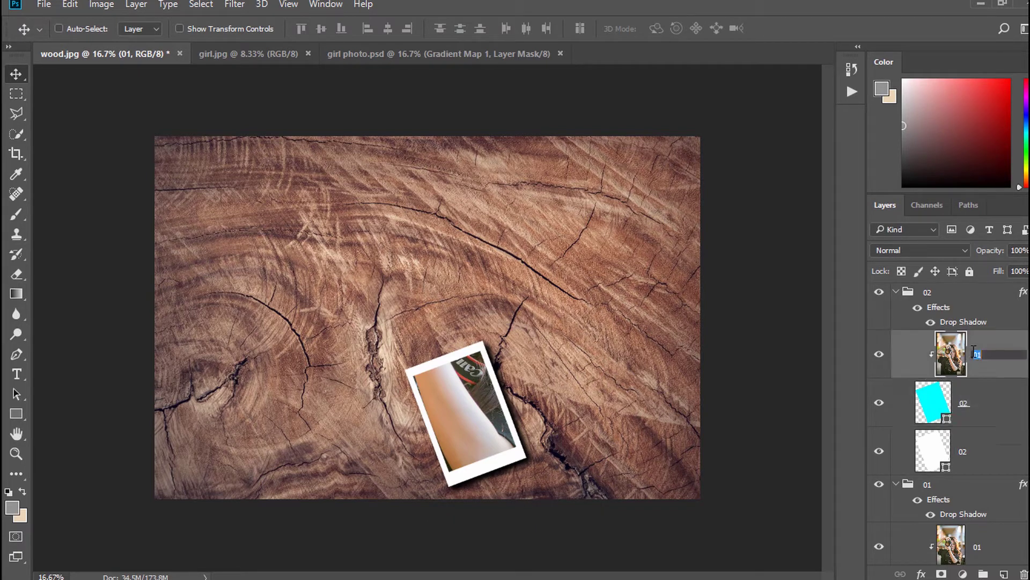
key(Return)
Move the cyan and white 02 frames and rotate them about −34° over the girl's lips and hair.
click(992, 414)
shift+click(991, 449)
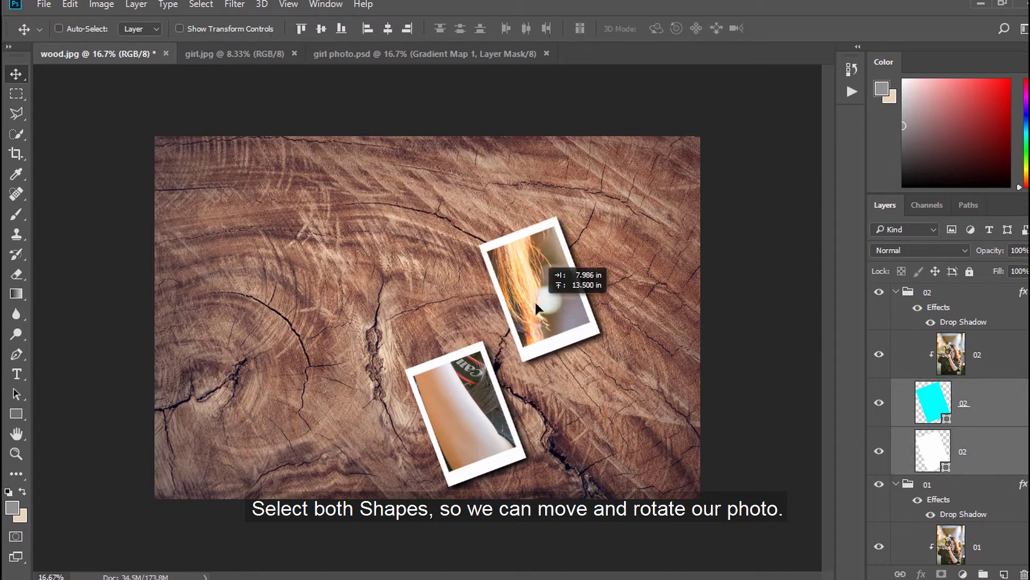
drag(533, 304, 494, 328)
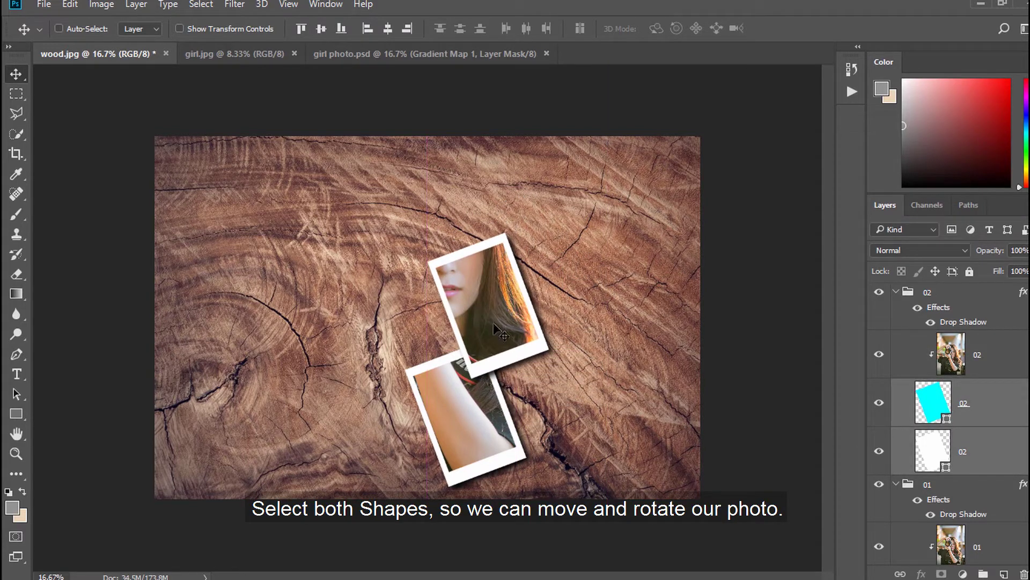
key(ctrl+t)
drag(558, 397, 600, 348)
drag(519, 354, 513, 358)
key(Return)
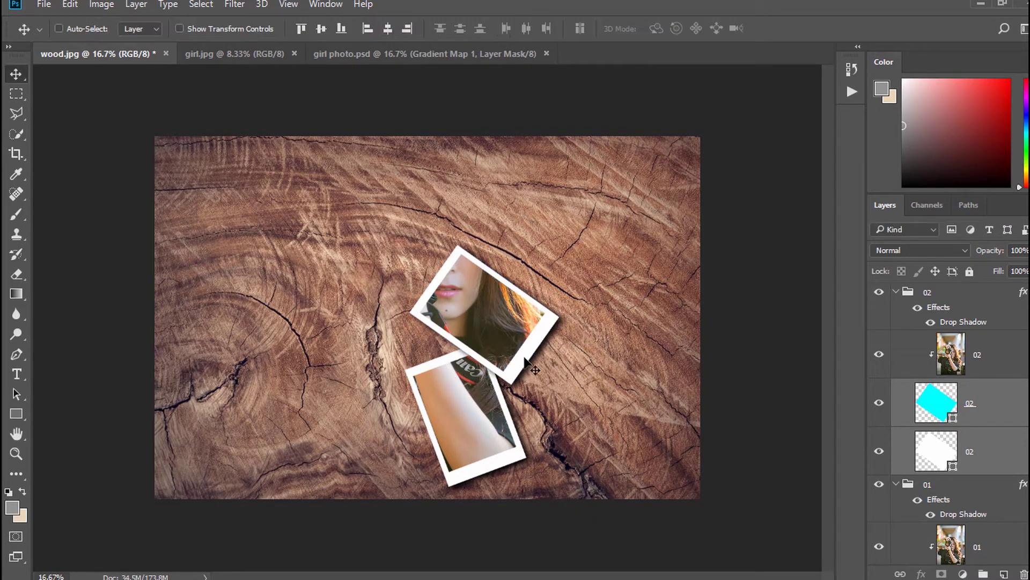
Duplicate group 02 as a new group named 03.
click(985, 293)
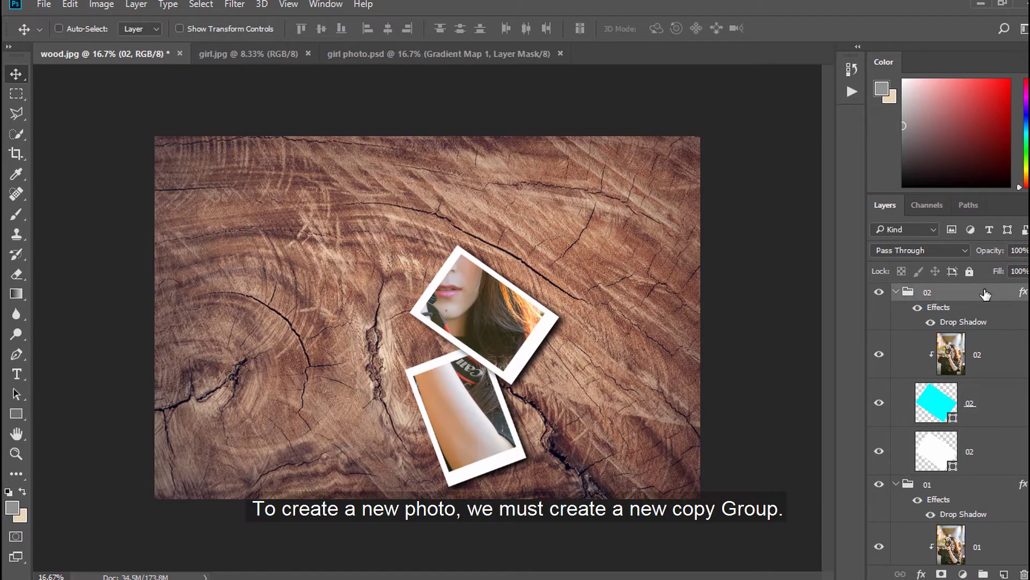
right_click(985, 293)
click(914, 118)
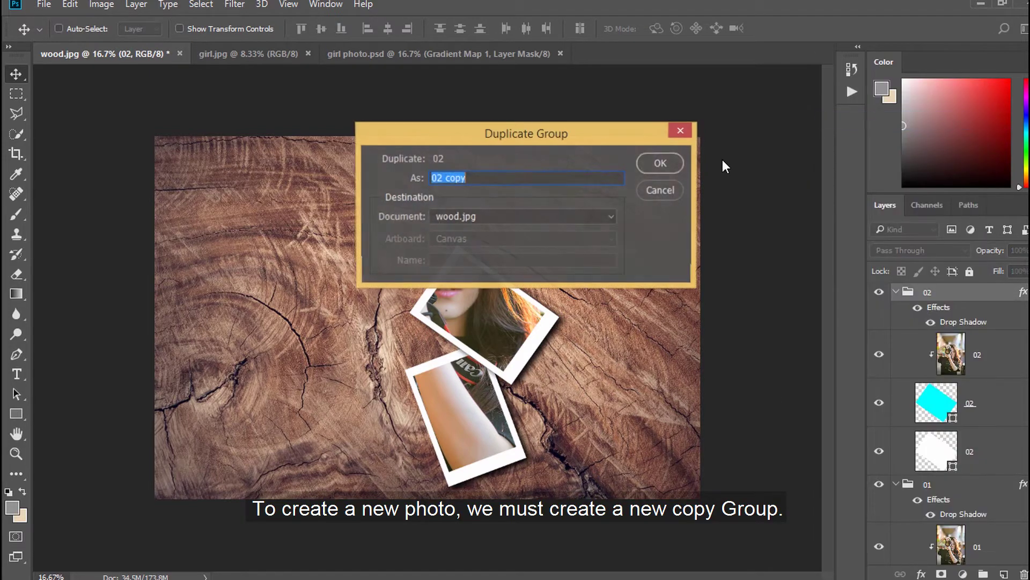
text(03)
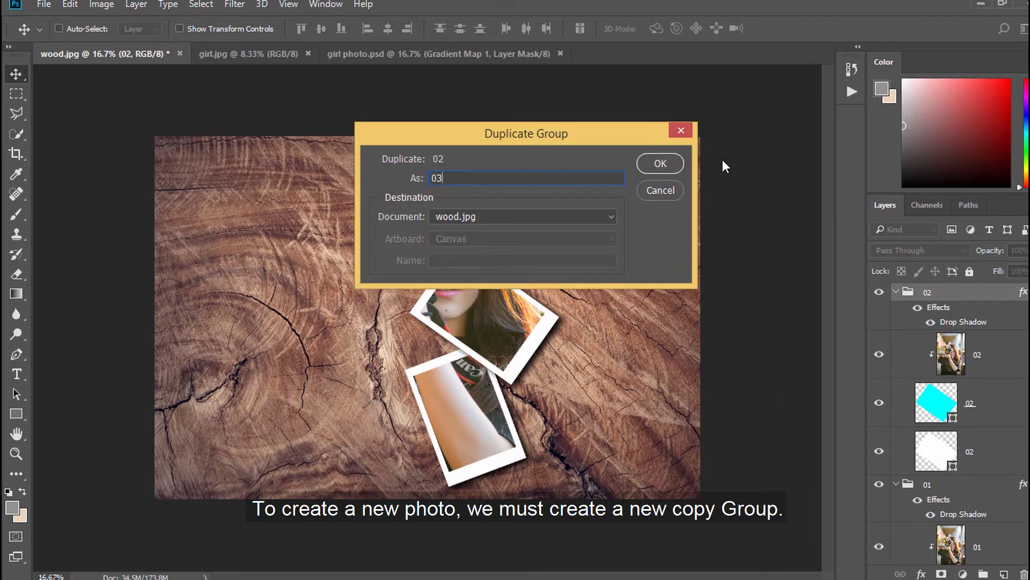
click(660, 158)
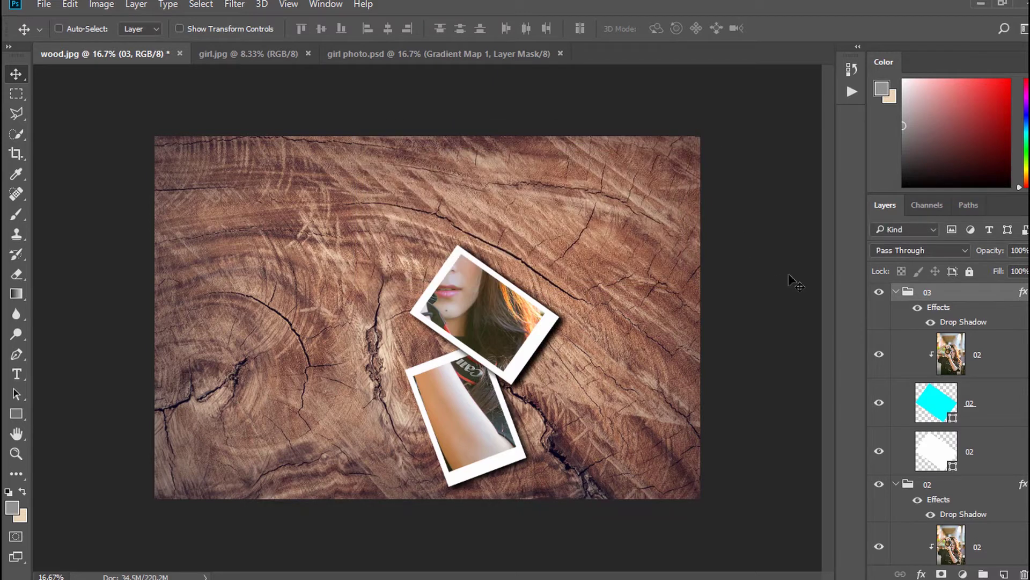
Rename the white frame, cyan shape and photo layers in group 03 to 03.
double_click(967, 452)
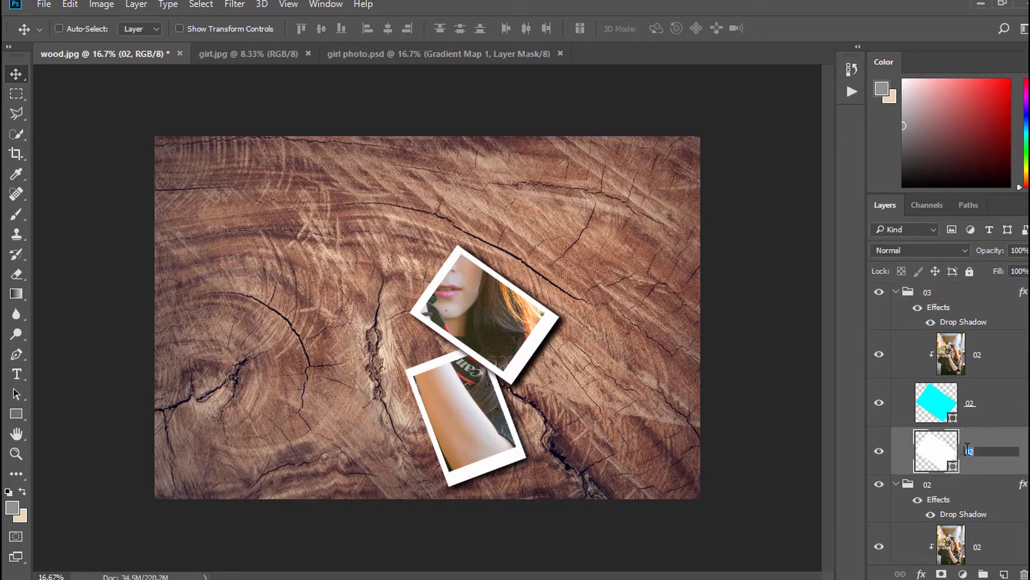
double_click(968, 403)
click(959, 41)
double_click(970, 405)
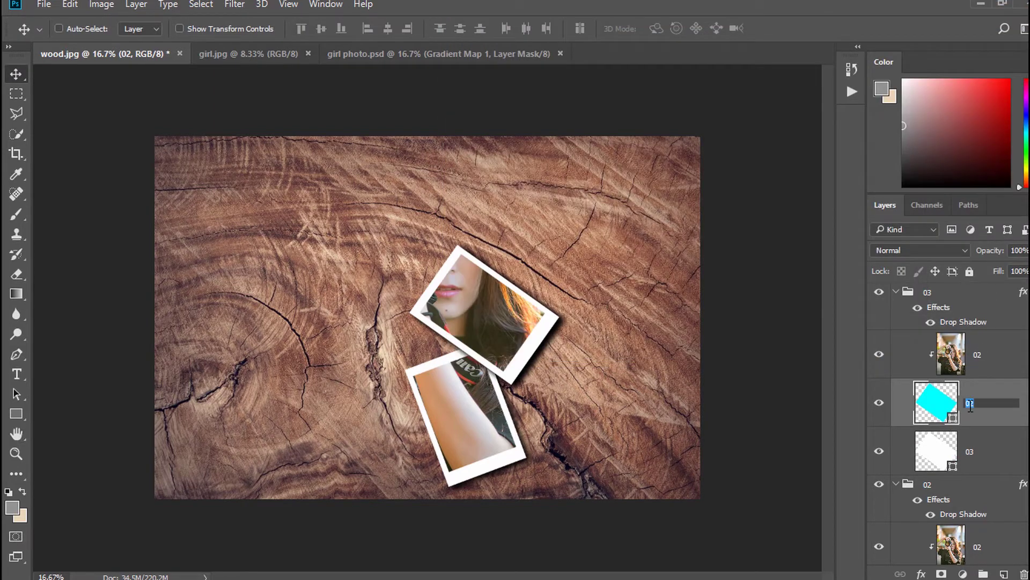
double_click(979, 356)
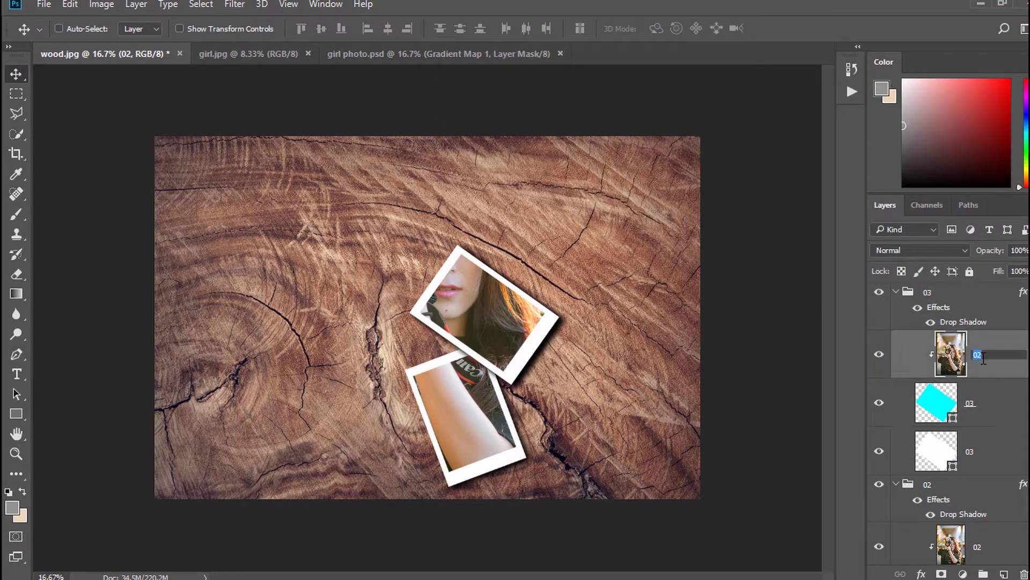
click(986, 406)
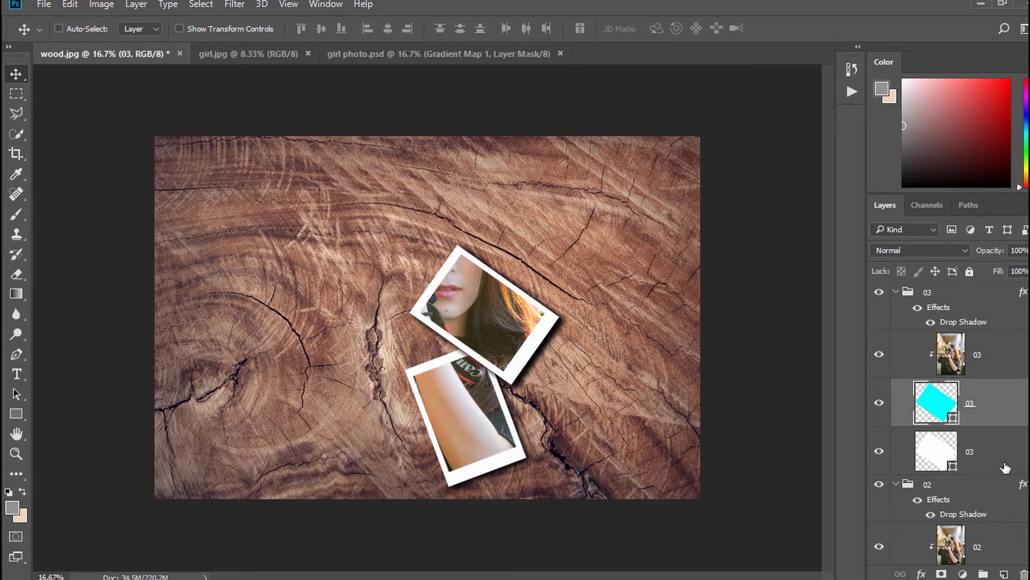
Move the copied 03 polaroid above the face photo and rotate it about 65°.
shift+click(1005, 467)
drag(508, 361, 488, 273)
key(ctrl+t)
drag(564, 300, 377, 340)
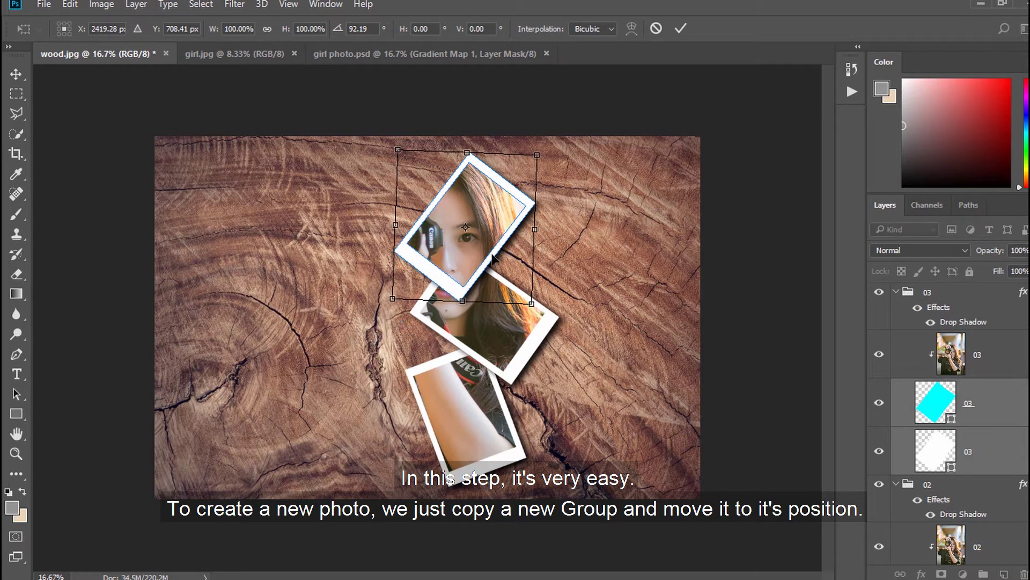
drag(492, 257, 492, 265)
key(Return)
Collapse groups 03 and 02 and stack group 03 beneath group 02.
click(965, 299)
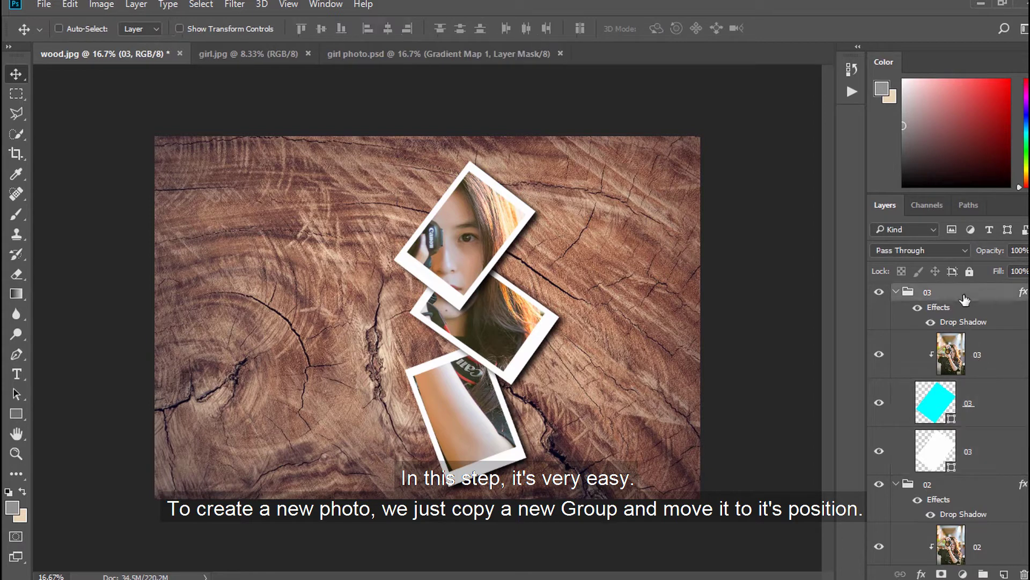
click(896, 292)
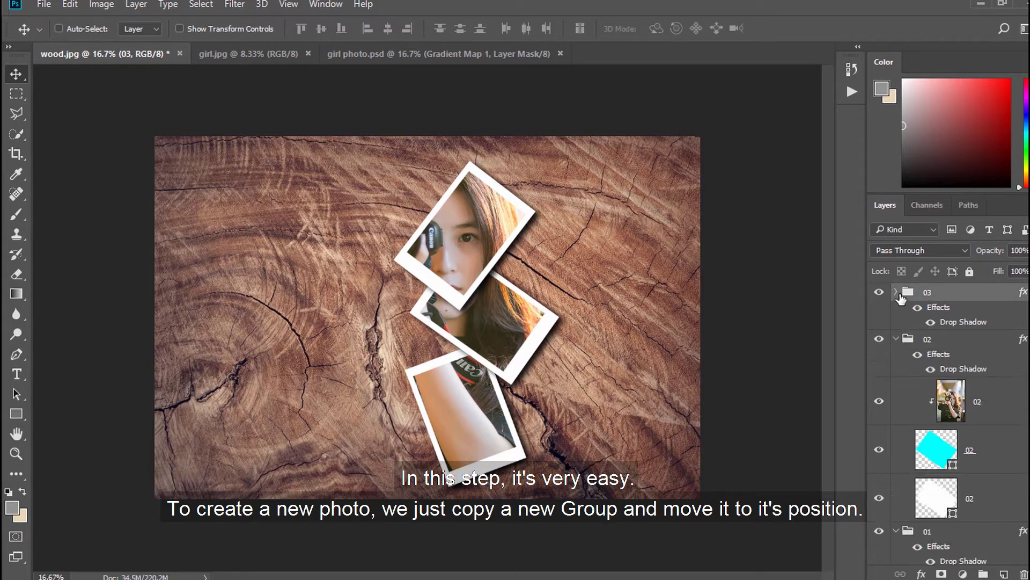
click(895, 340)
drag(949, 298, 945, 379)
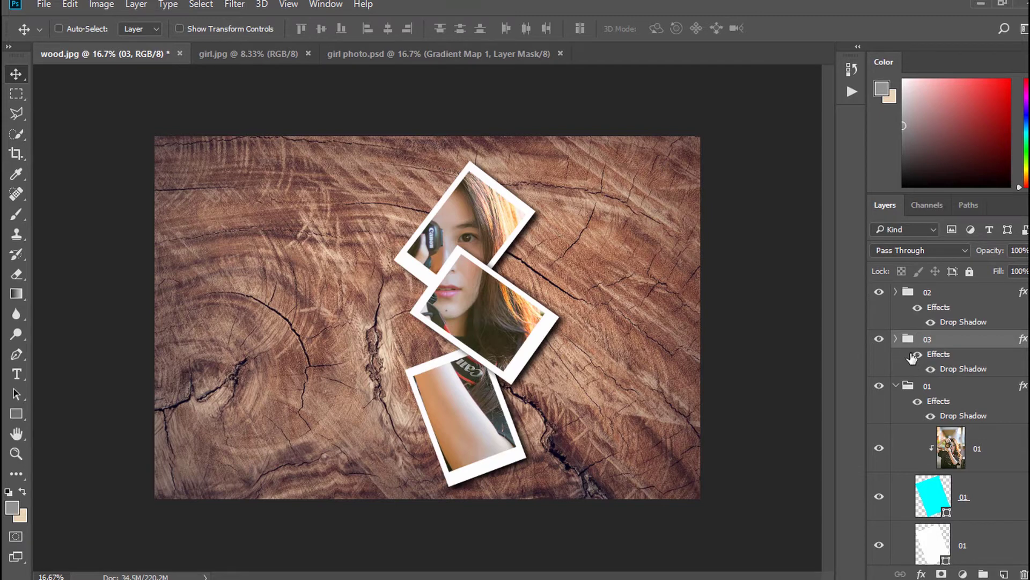
click(895, 339)
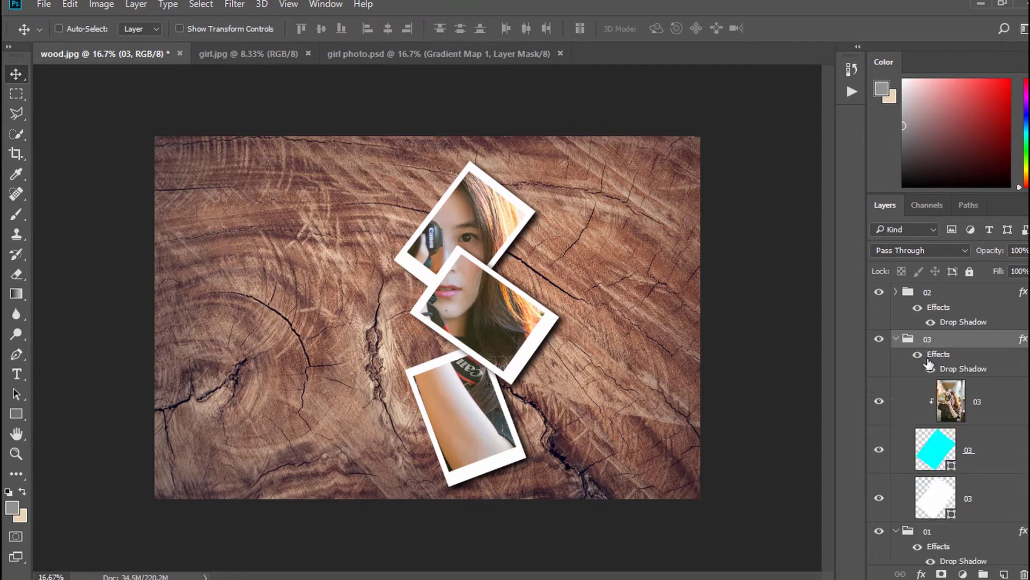
Re-tilt the cyan and white 03 polaroid to about -23.7° and lift it slightly over the eyes.
click(981, 462)
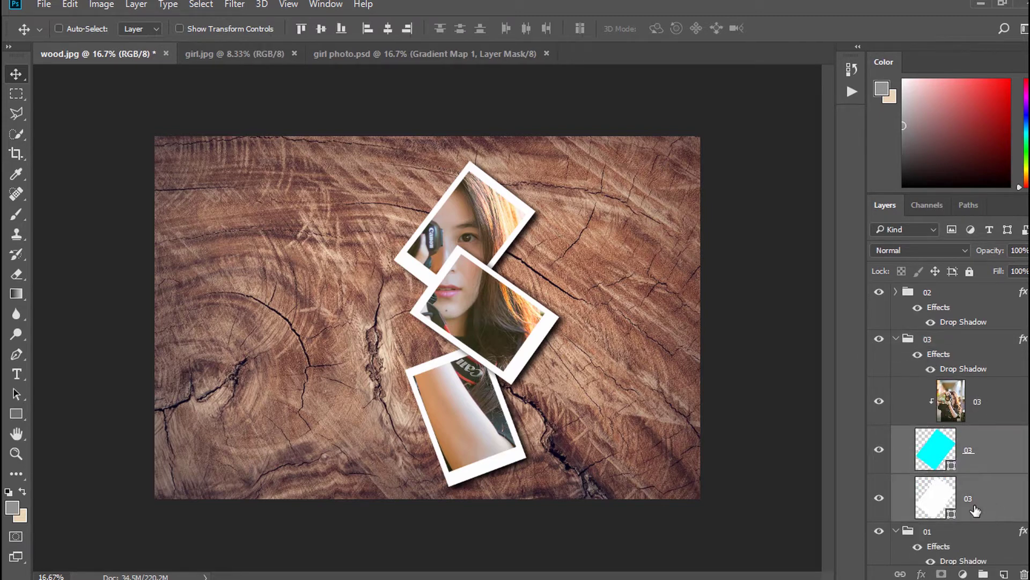
shift+click(934, 499)
key(ctrl+t)
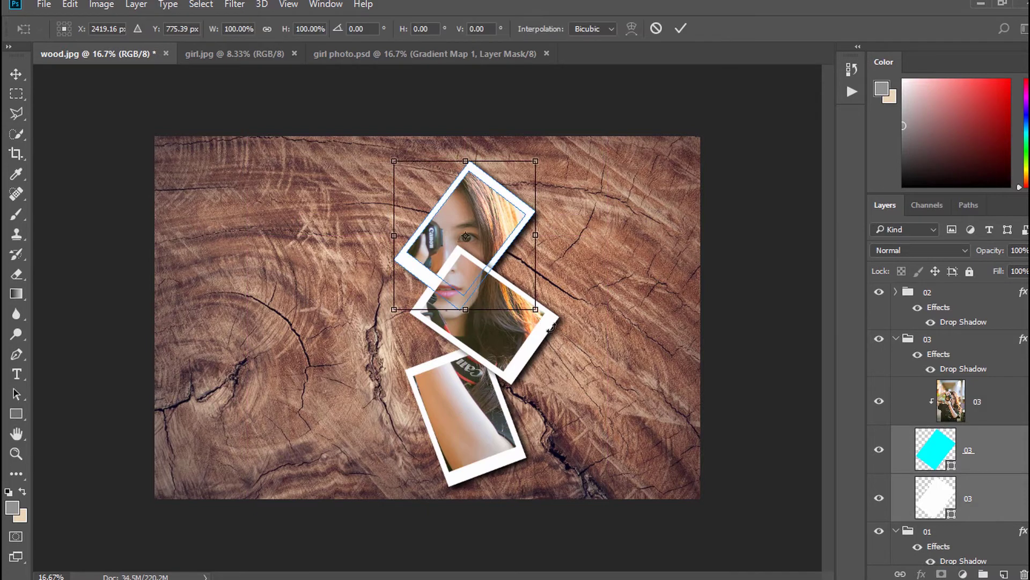
drag(552, 327, 586, 285)
drag(503, 245, 504, 237)
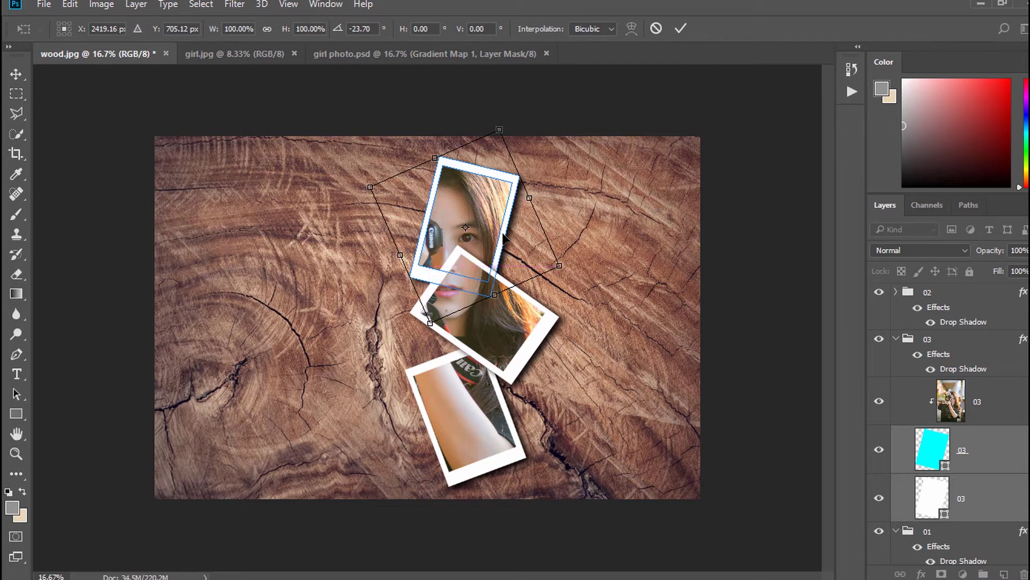
key(Return)
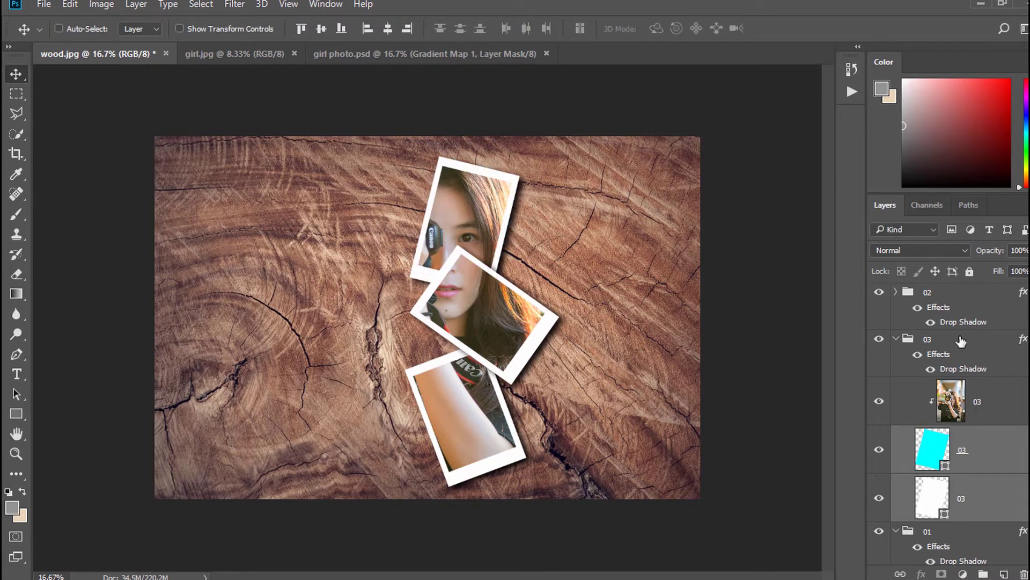
click(895, 339)
right_click(949, 298)
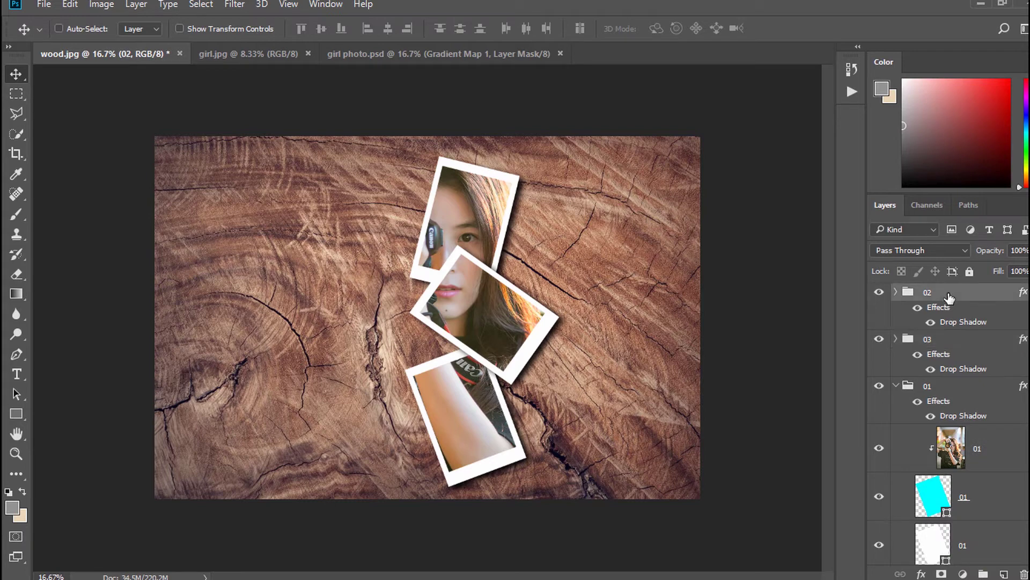
Duplicate group 02 as a new group named 04.
click(861, 123)
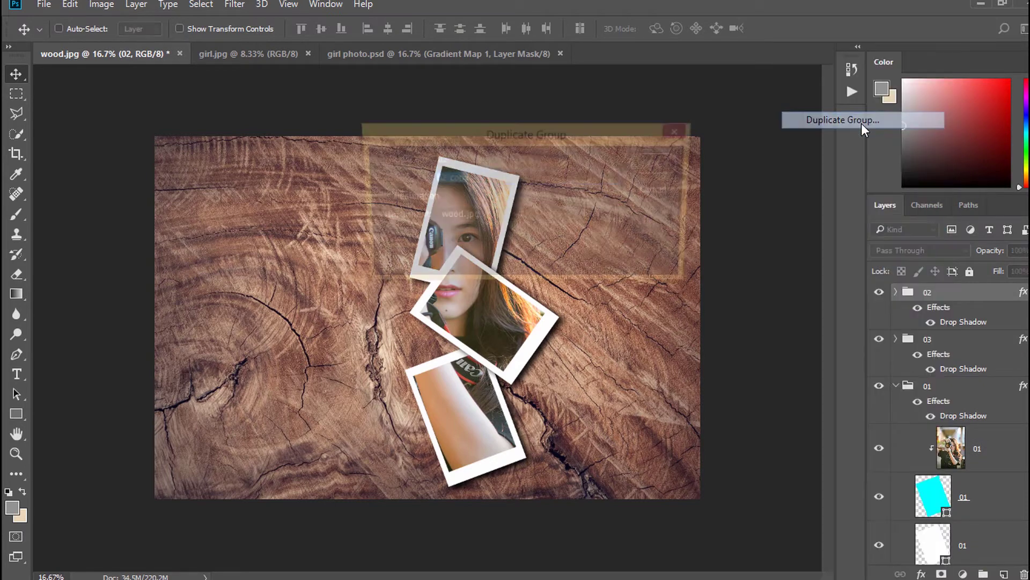
text(04)
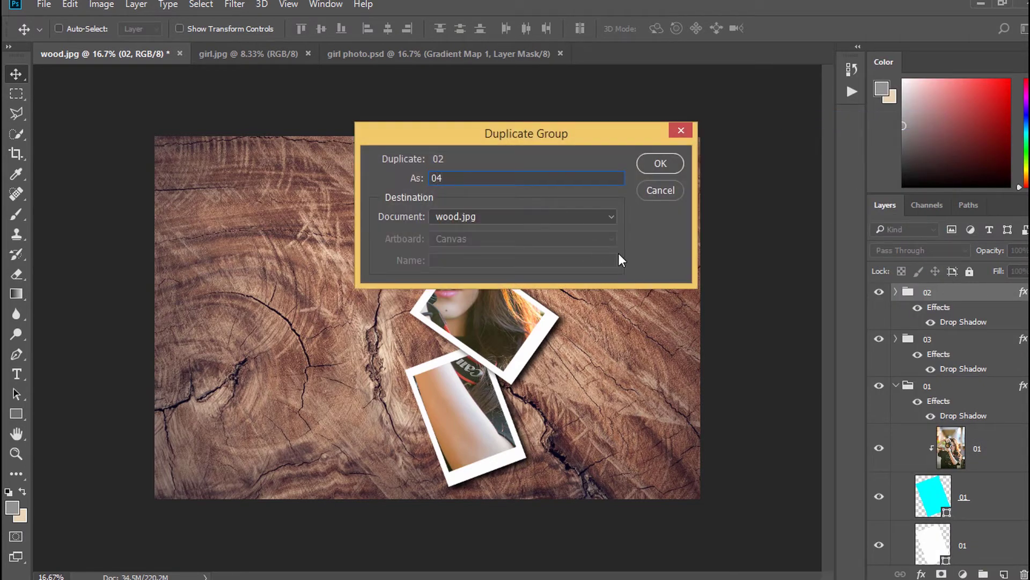
click(661, 163)
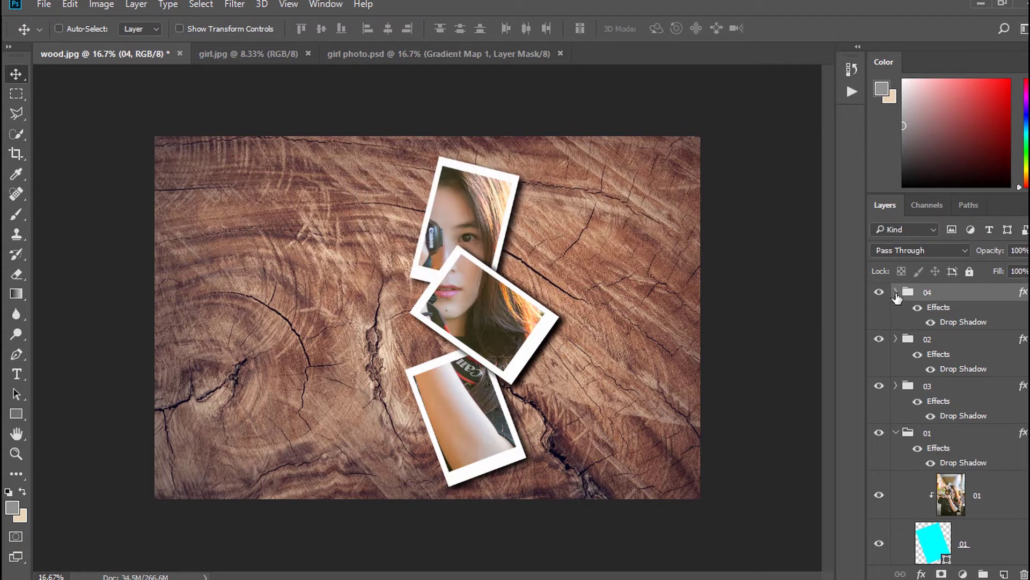
Move group 04's polaroid to the upper left and tilt it over the hand and camera.
click(896, 292)
click(980, 401)
shift+click(991, 460)
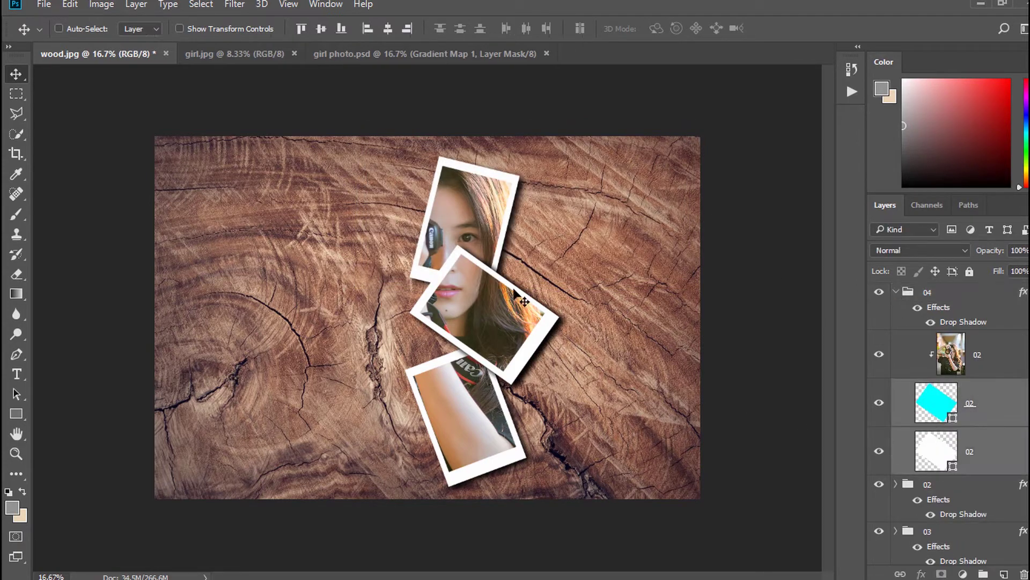
drag(469, 228, 305, 124)
key(ctrl+t)
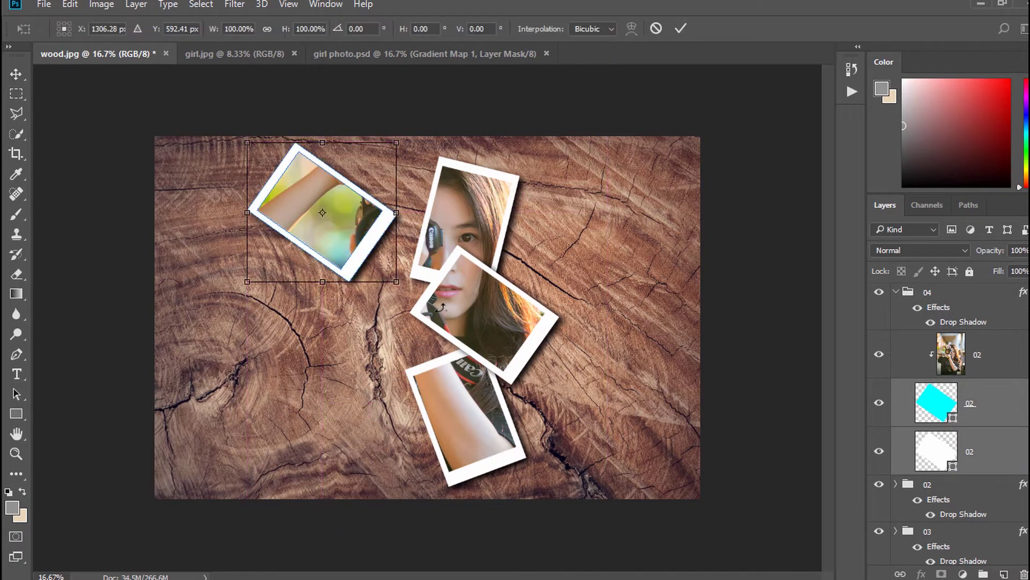
drag(440, 306, 400, 304)
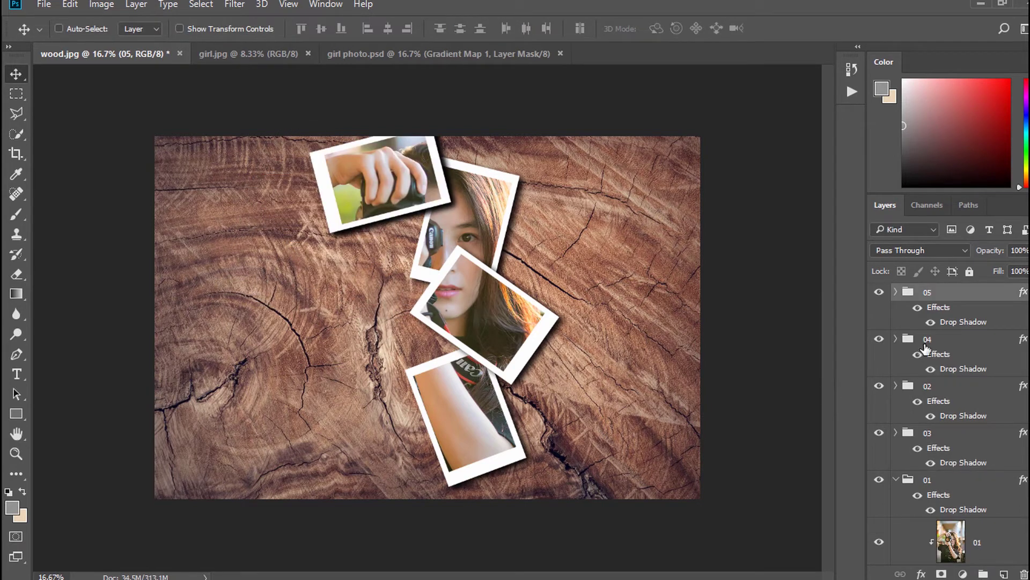
Move group 05's polaroid down-left of the face, rotate it about -56°, and stack it under group 04.
click(896, 292)
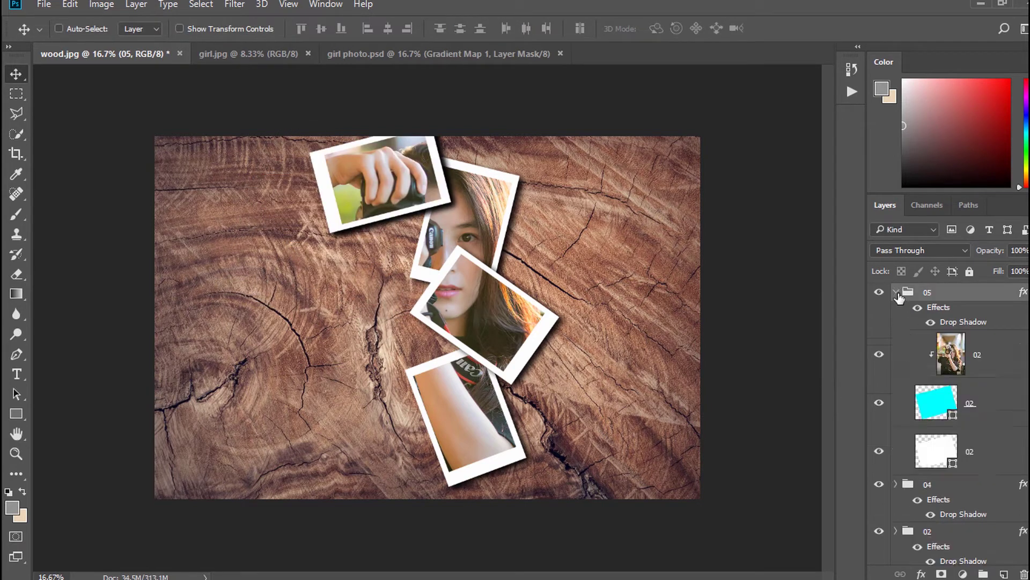
click(988, 410)
shift+click(988, 454)
drag(383, 236, 366, 322)
key(ctrl+t)
drag(443, 352, 489, 248)
key(Return)
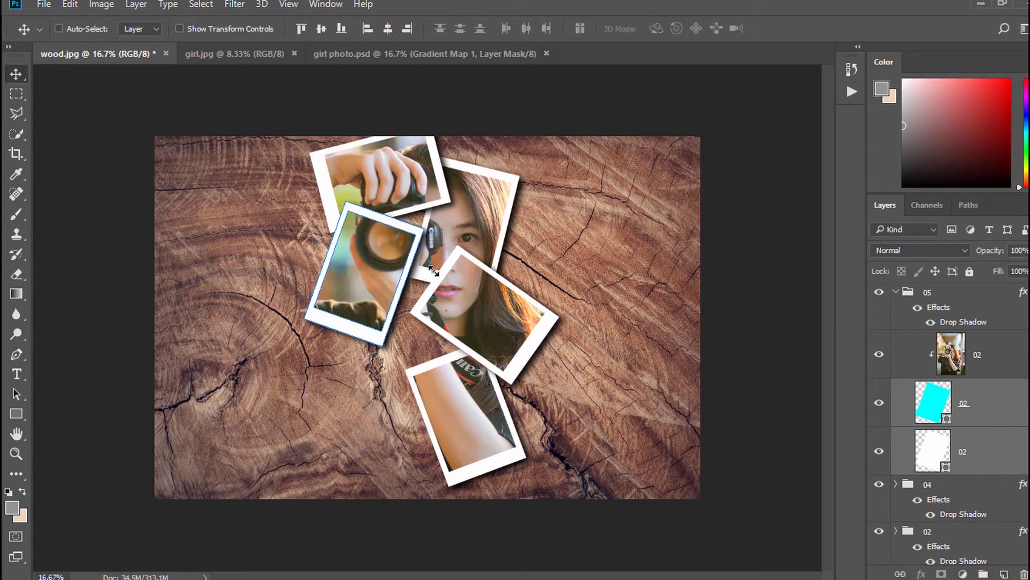
drag(965, 293, 980, 523)
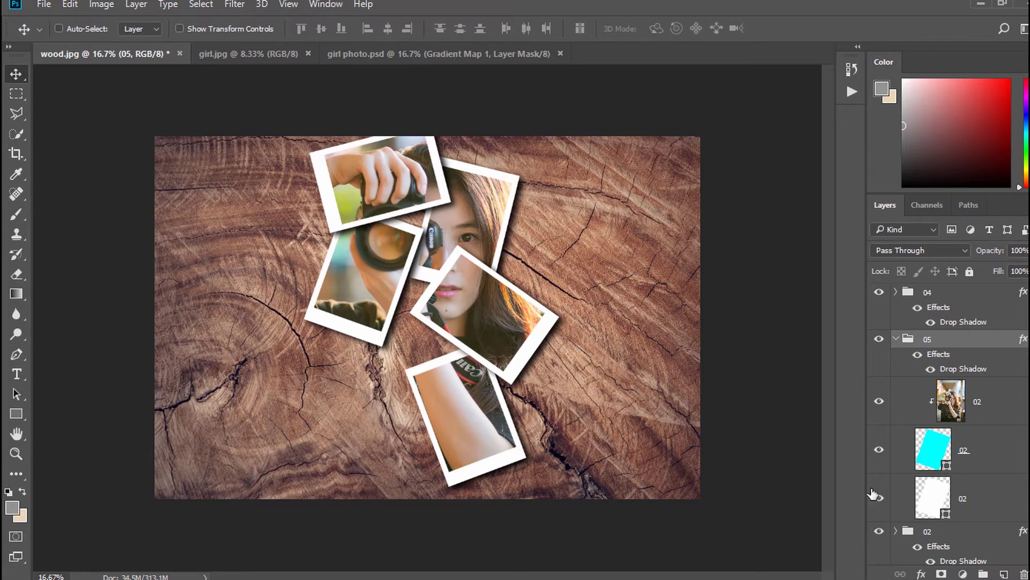
Re-tilt the group 05 polaroid to about 22° so it frames the camera lens.
click(965, 452)
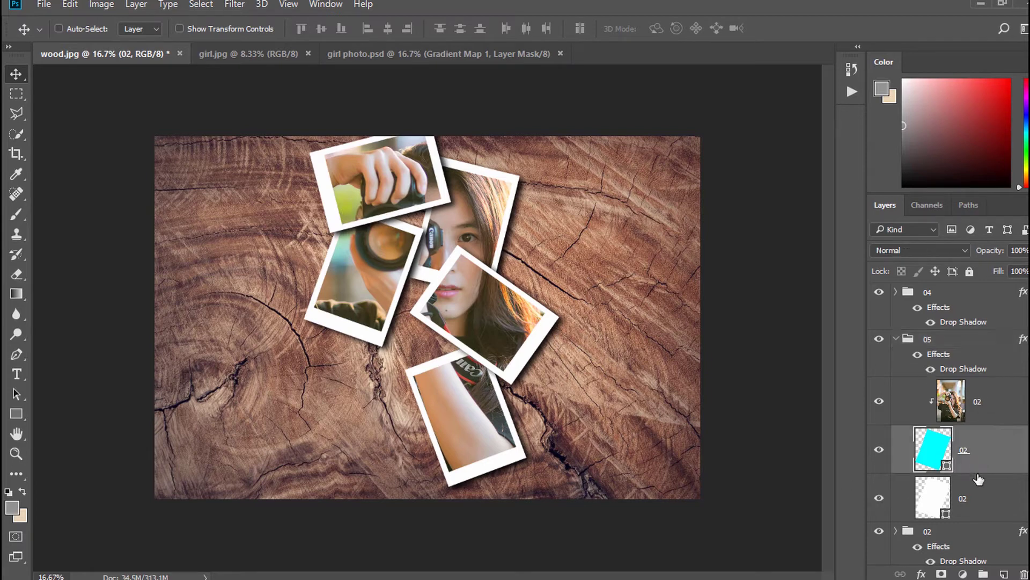
shift+click(988, 501)
key(ctrl+t)
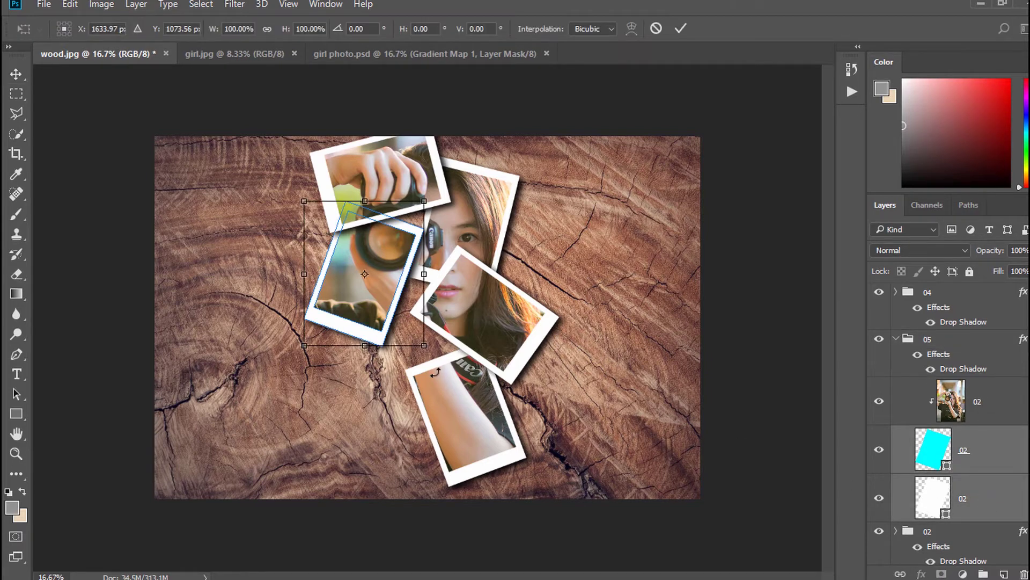
drag(431, 372, 400, 381)
mouse_move(391, 303)
mouse_down()
mouse_move(397, 293)
mouse_move(384, 303)
mouse_up()
key(Return)
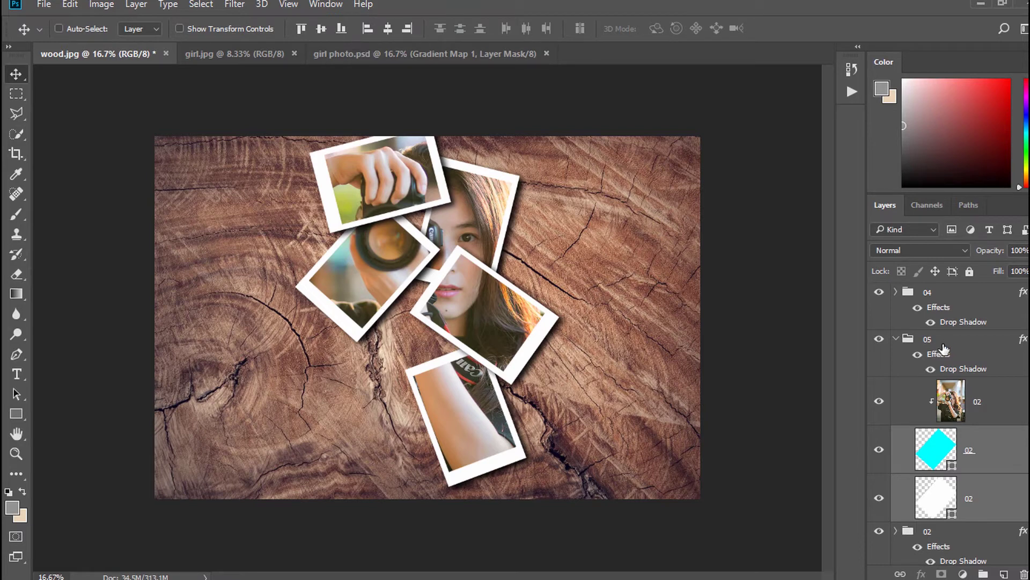
Collapse group 05 and duplicate group 04 as a new group named 06.
click(895, 339)
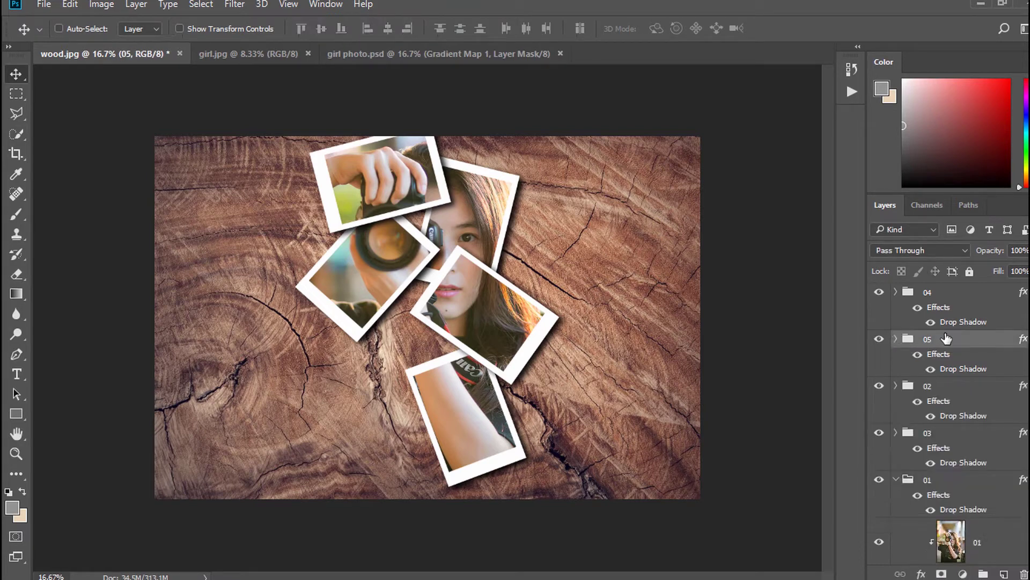
right_click(955, 298)
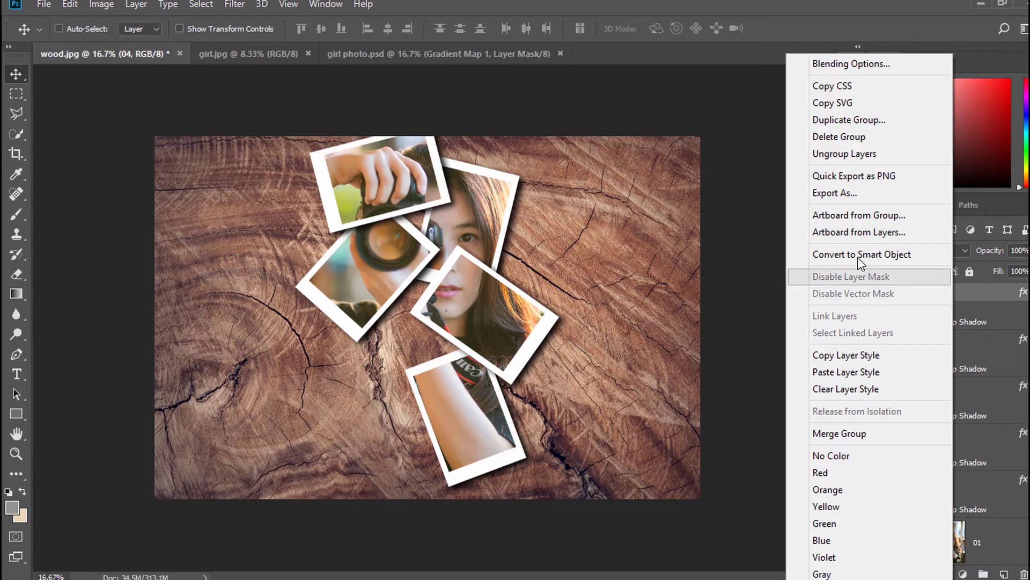
click(859, 119)
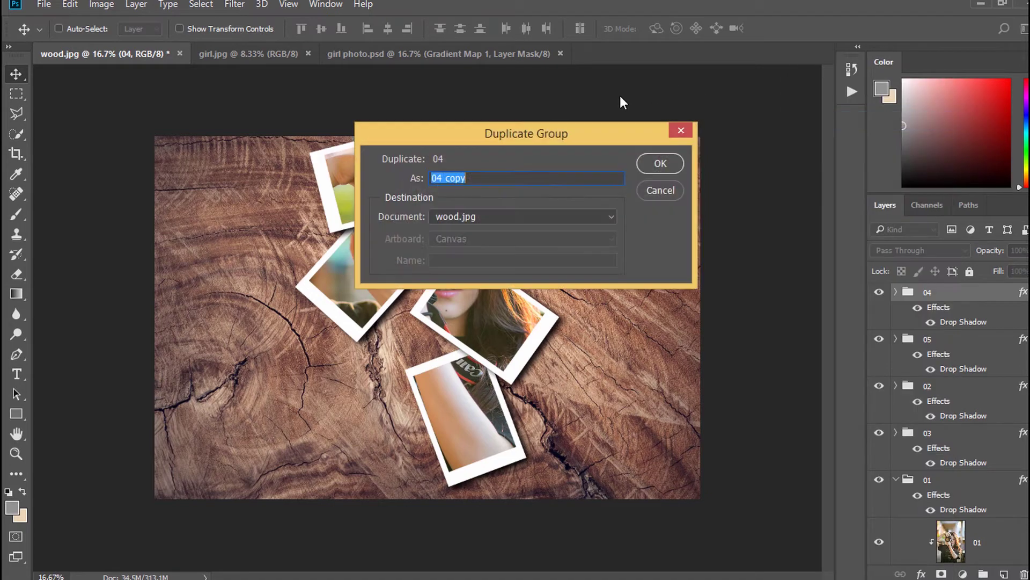
text(06)
key(Return)
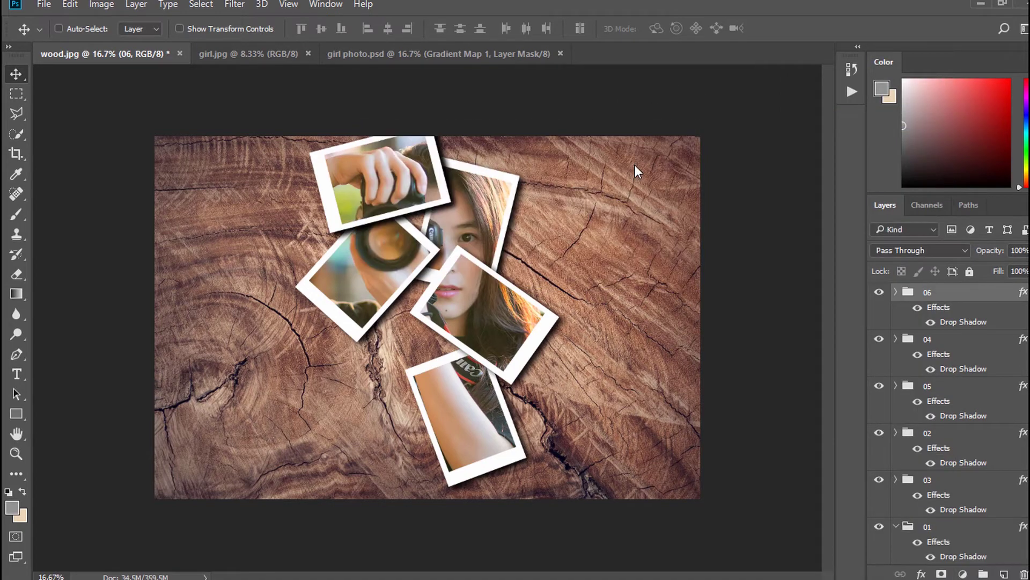
Move group 06's frame to the lower left and rotate it about -59° over the t-shirt.
click(895, 292)
click(999, 413)
shift+click(1000, 450)
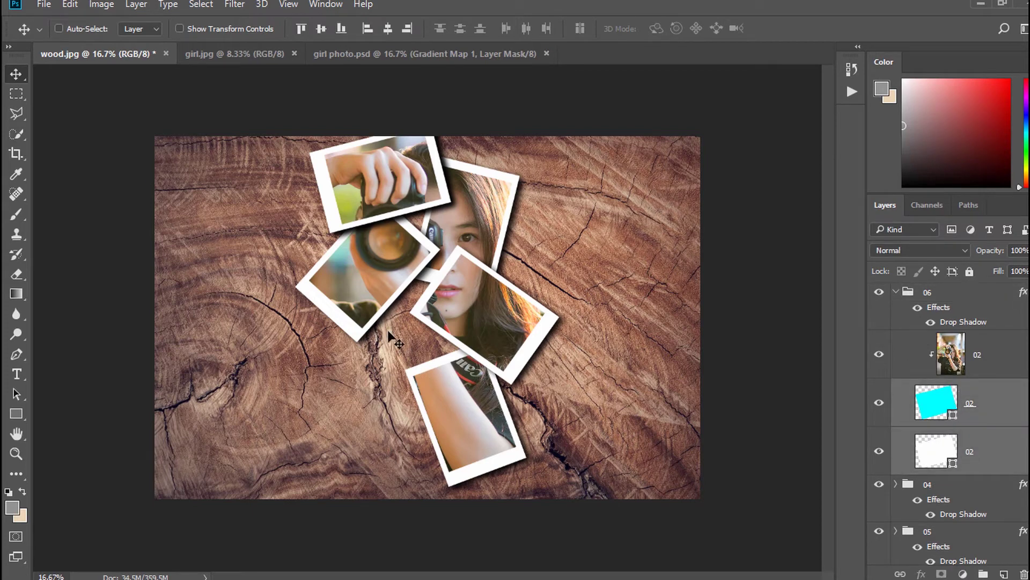
drag(396, 343, 370, 563)
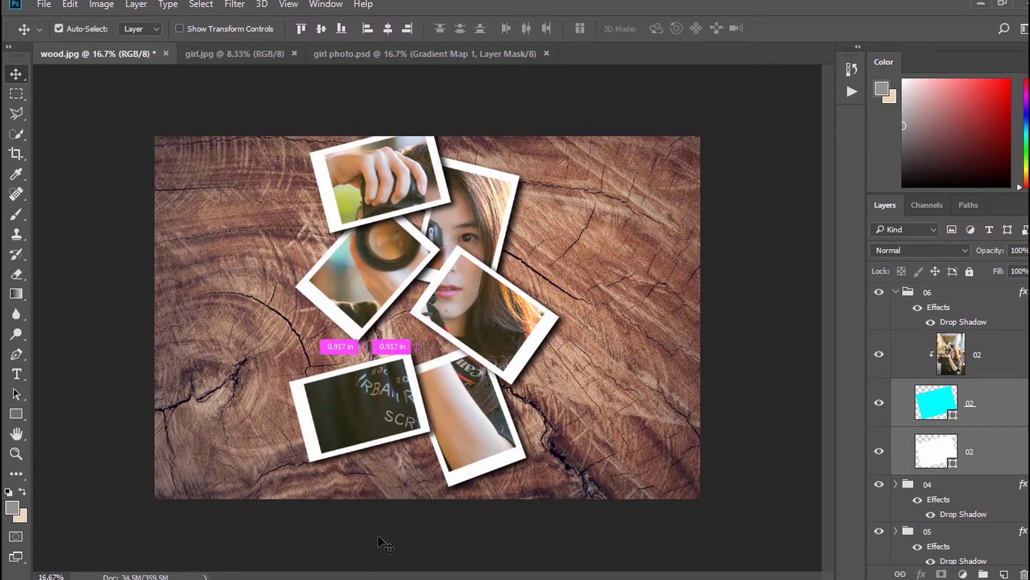
key(ctrl+t)
drag(450, 505, 530, 350)
drag(378, 429, 380, 394)
key(Return)
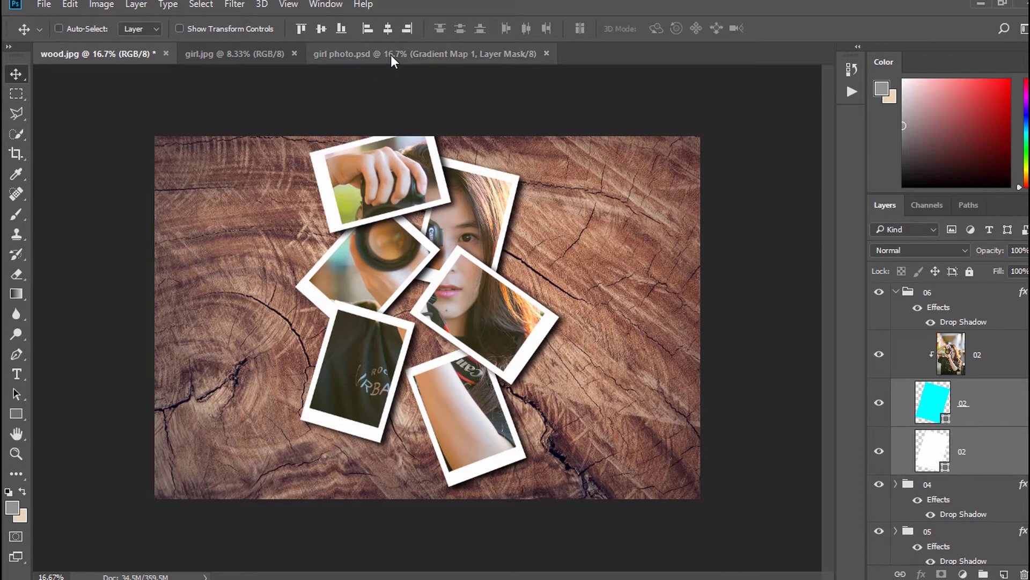
Collapse group 06 and move it below group 05.
click(896, 296)
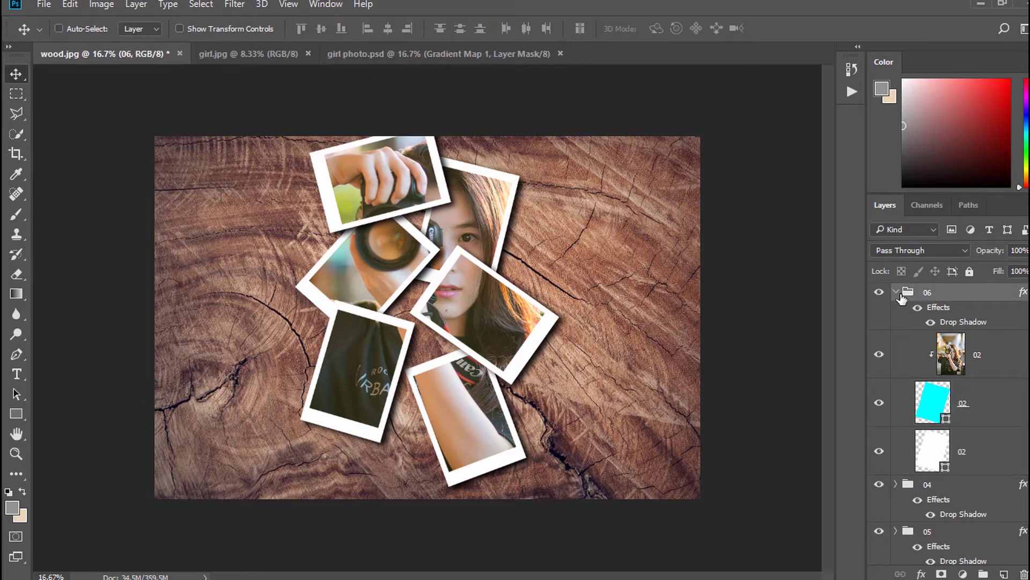
click(896, 293)
drag(928, 300, 962, 427)
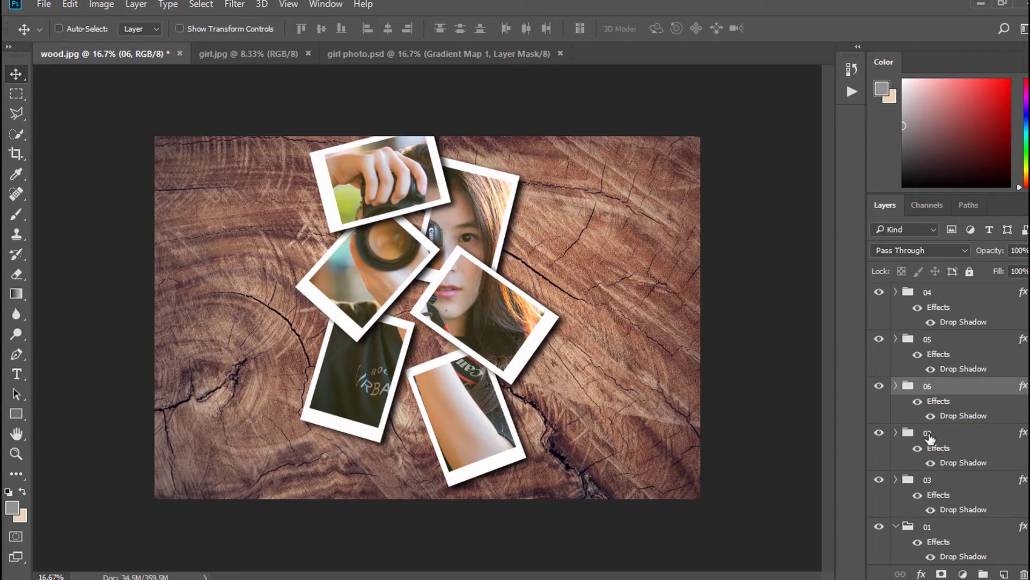
Hide all six polaroid groups and show only Layer 1, the original girl photo.
click(979, 293)
scroll(977, 333, down, 5)
scroll(934, 430, up, 3)
scroll(906, 410, down, 2)
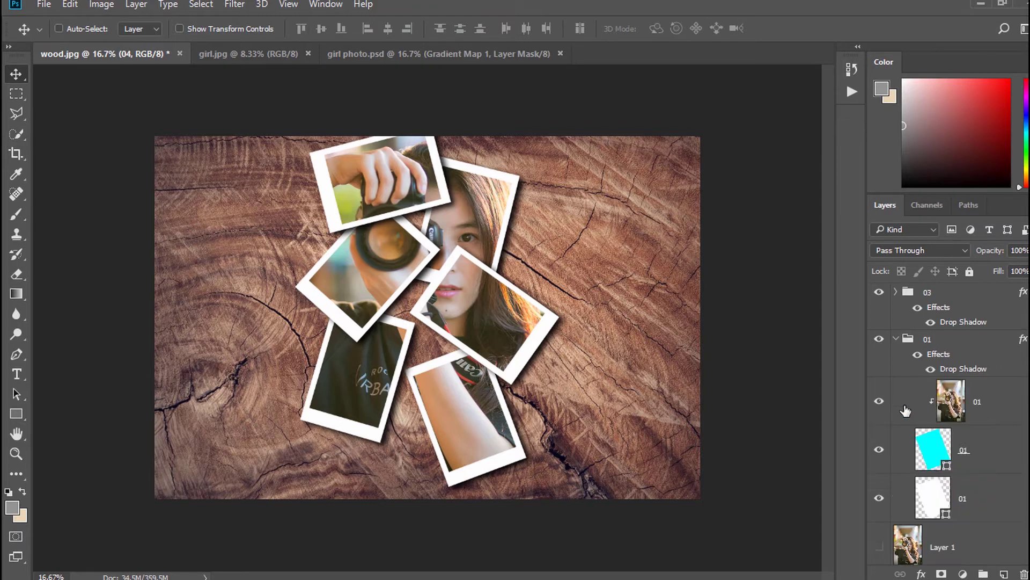
click(896, 340)
scroll(912, 386, up, 2)
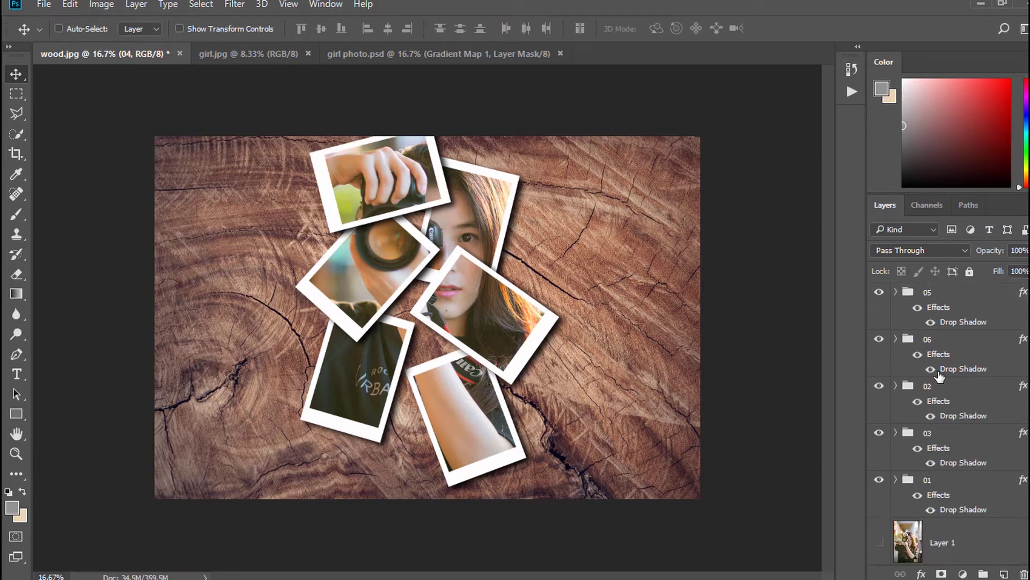
key(alt+bracketleft)
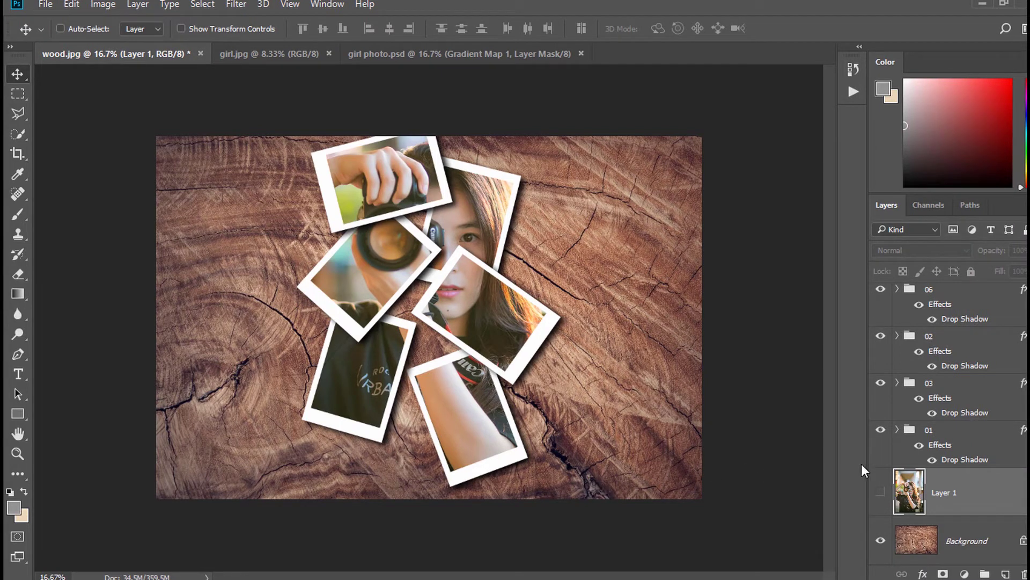
drag(880, 429, 881, 289)
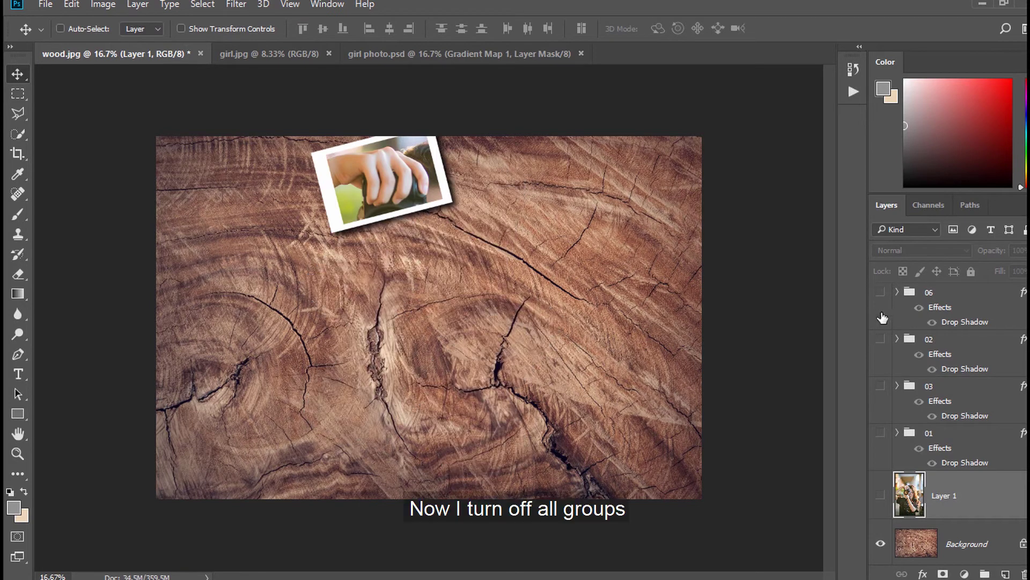
click(881, 292)
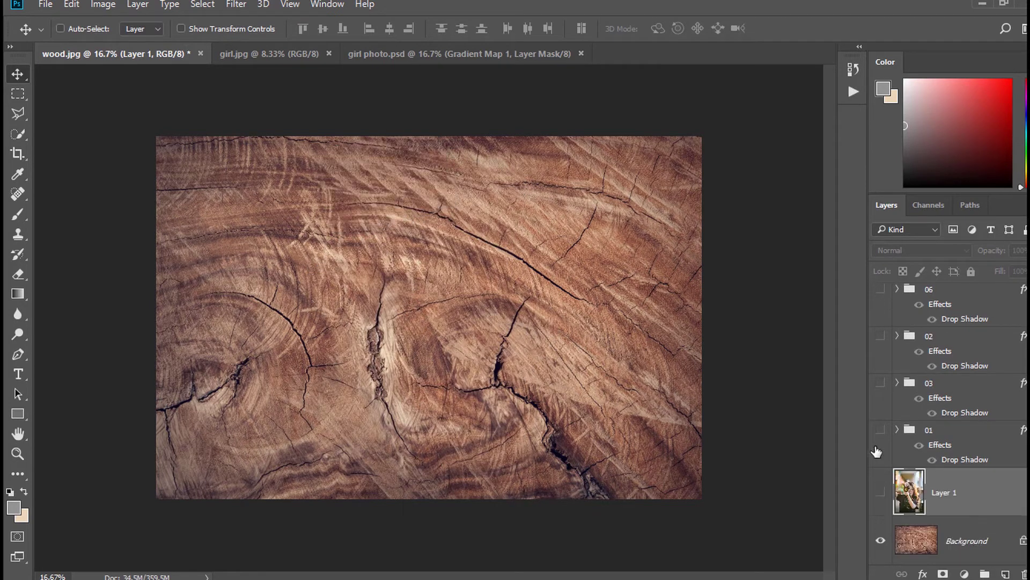
click(881, 492)
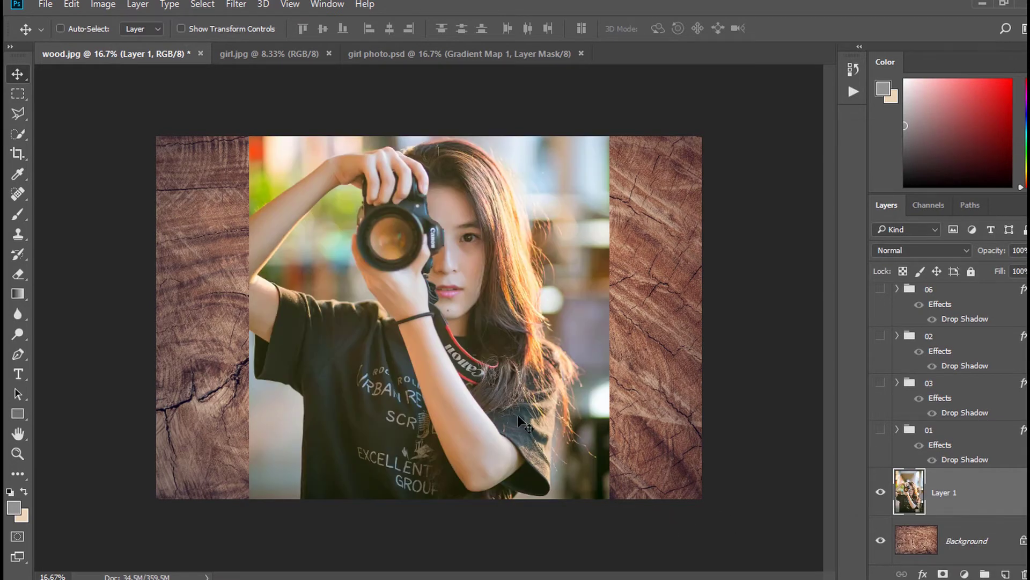
Quick-select the girl's hand, the Canon camera, the wrist and the camera strap.
click(18, 132)
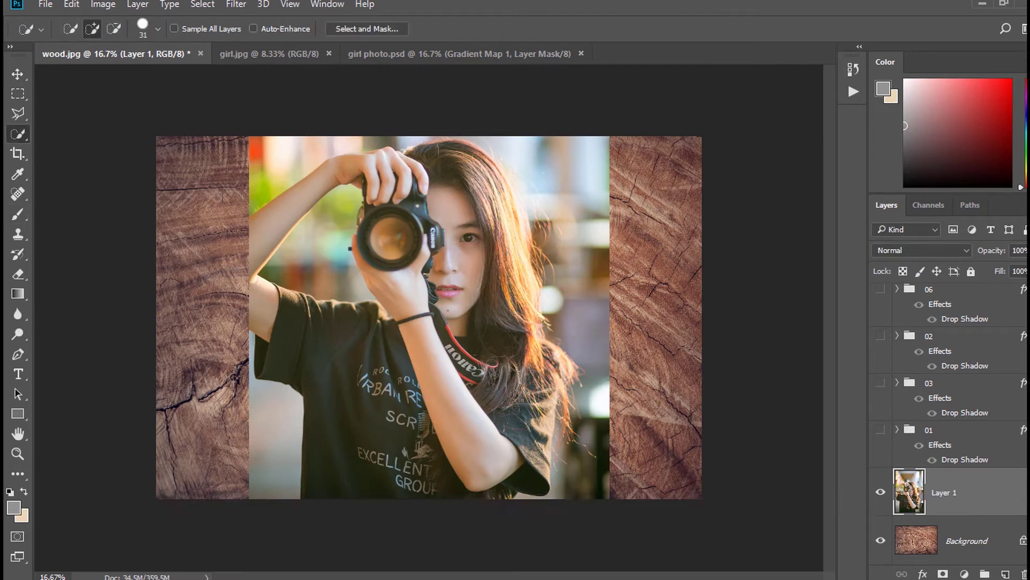
scroll(413, 226, up, 3)
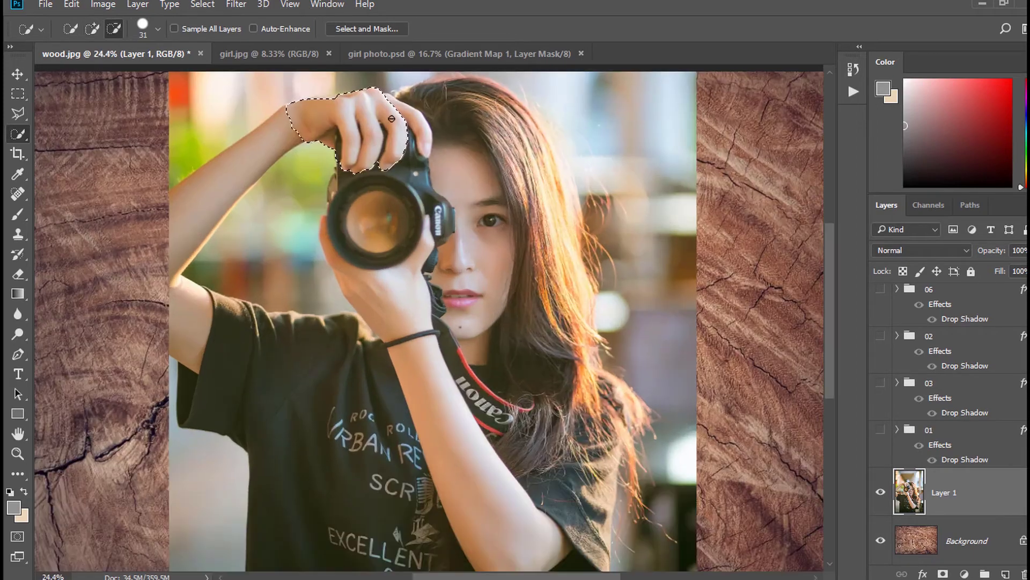
mouse_move(300, 123)
mouse_down()
mouse_move(413, 134)
mouse_move(367, 218)
mouse_up()
scroll(367, 219, up, 2)
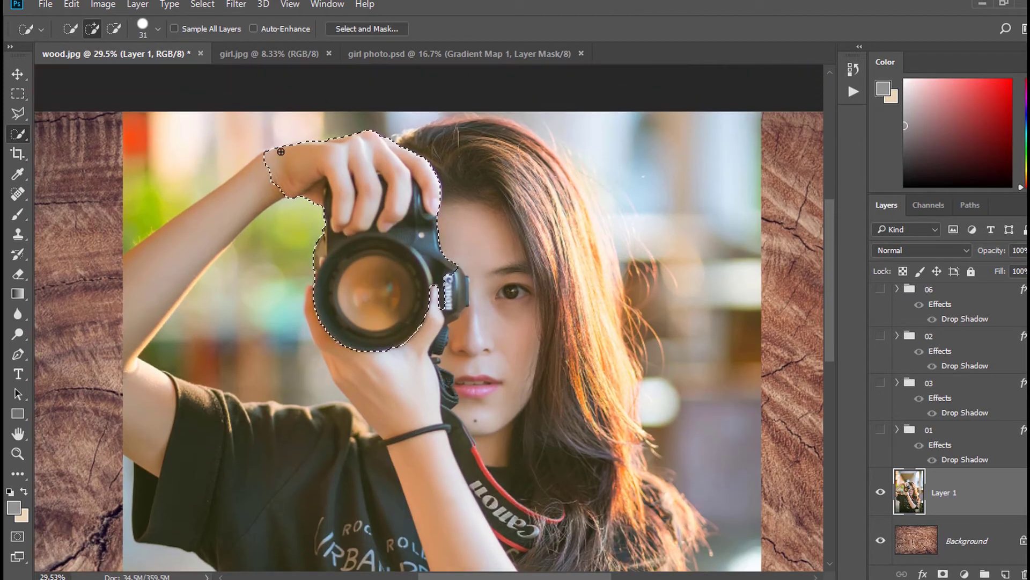
click(448, 258)
drag(447, 307, 419, 370)
scroll(432, 358, up, 1)
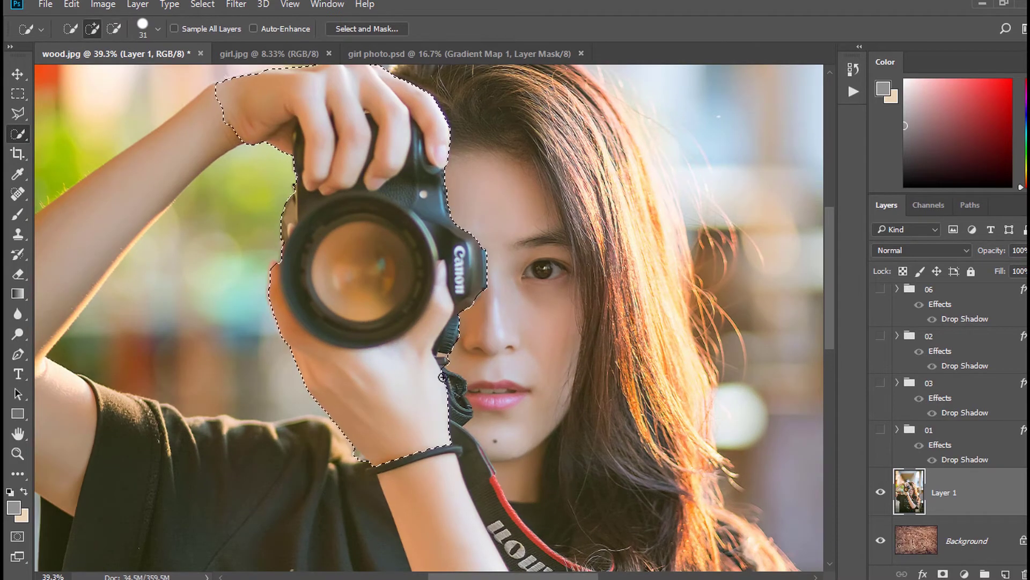
scroll(441, 360, up, 3)
mouse_move(440, 354)
mouse_down()
mouse_move(435, 386)
mouse_move(479, 402)
mouse_move(497, 457)
mouse_up()
Refine the arm selection around the wrist below the bracelet, subtracting stray background.
scroll(421, 361, down, 4)
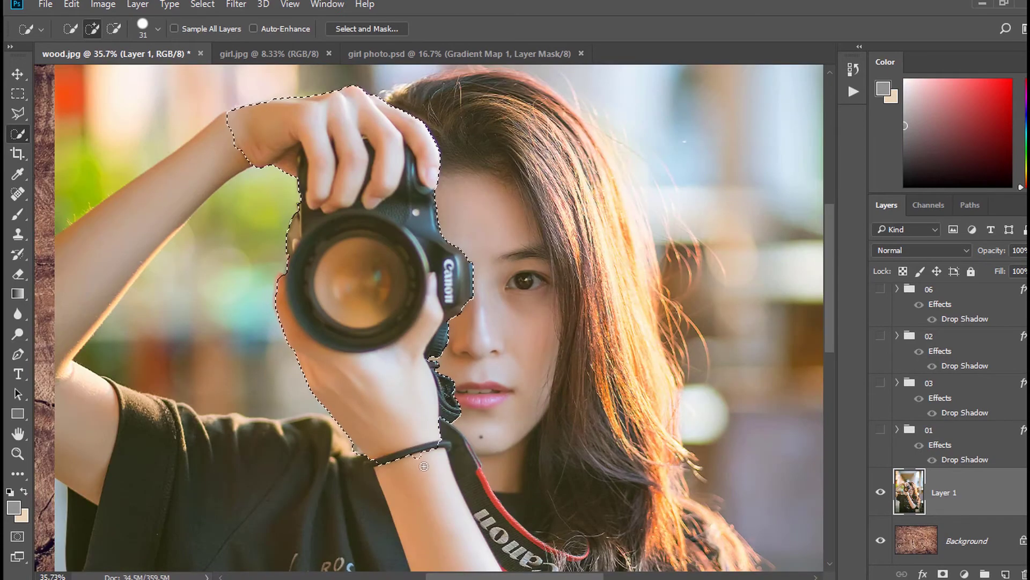
scroll(272, 402, up, 3)
key(alt)
mouse_move(301, 421)
mouse_down()
mouse_move(416, 416)
mouse_move(417, 446)
mouse_move(376, 434)
mouse_move(430, 466)
mouse_up()
key(alt)
scroll(394, 288, down, 4)
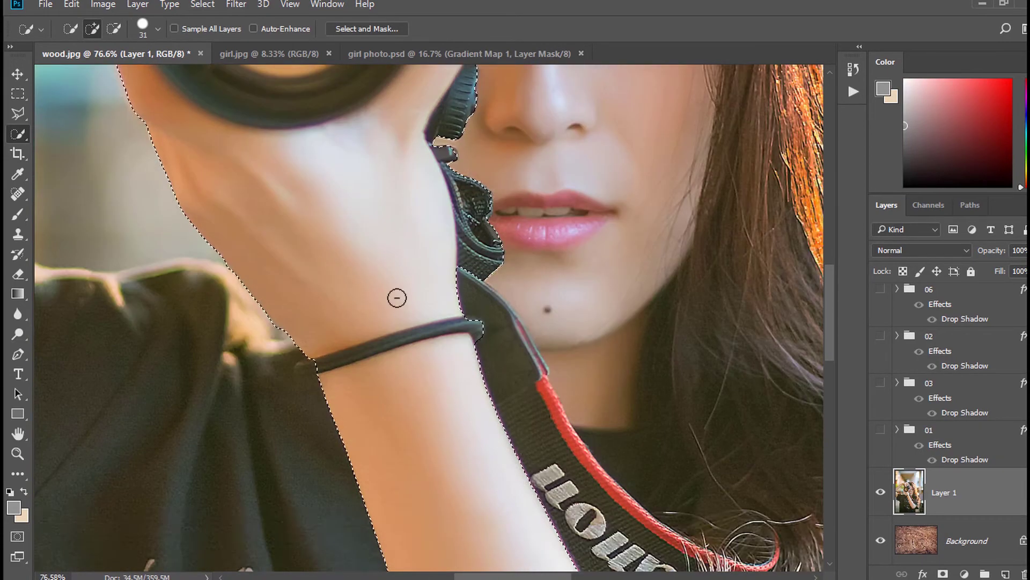
scroll(362, 120, up, 2)
scroll(362, 121, up, 2)
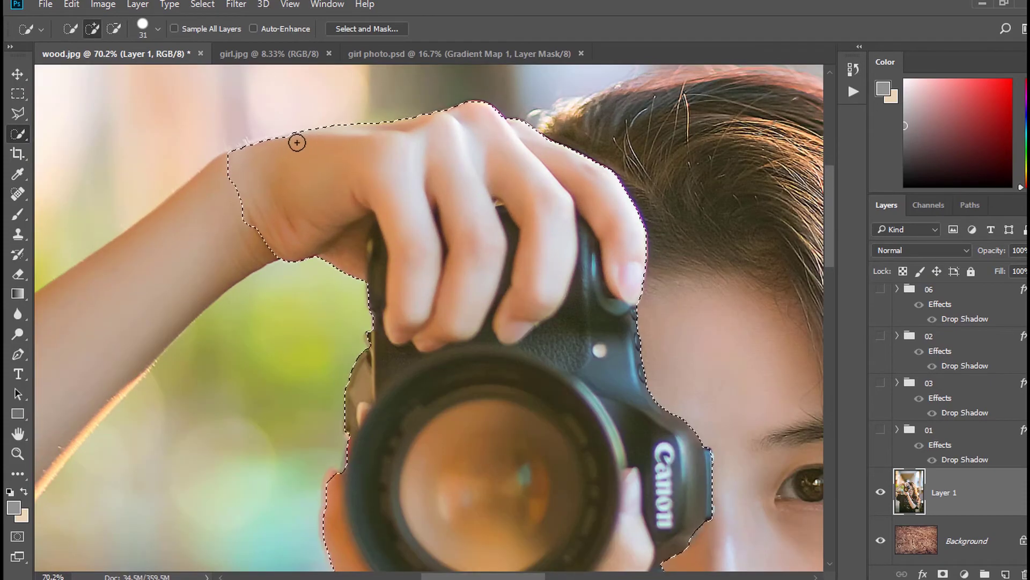
scroll(382, 189, down, 4)
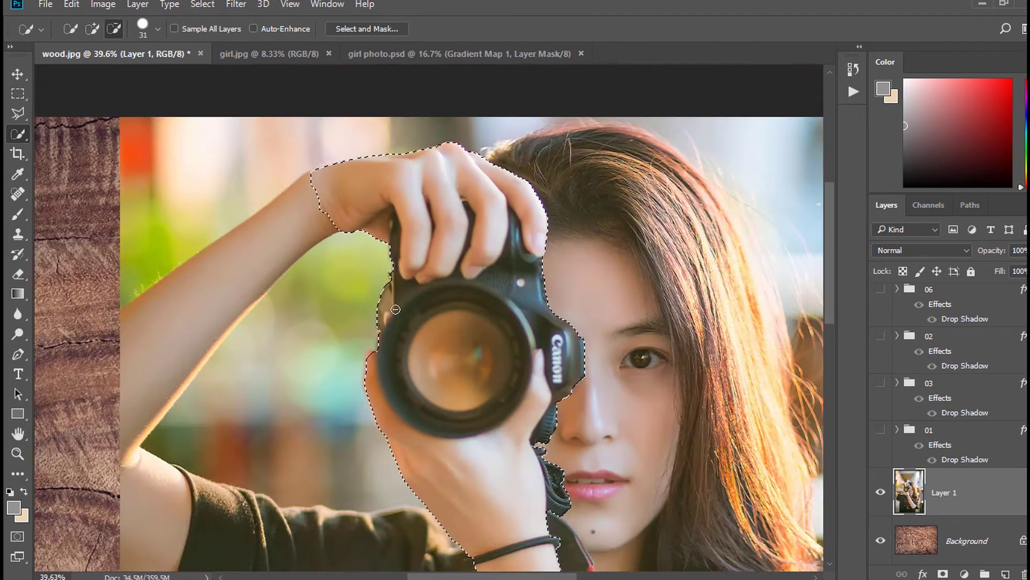
scroll(374, 348, up, 5)
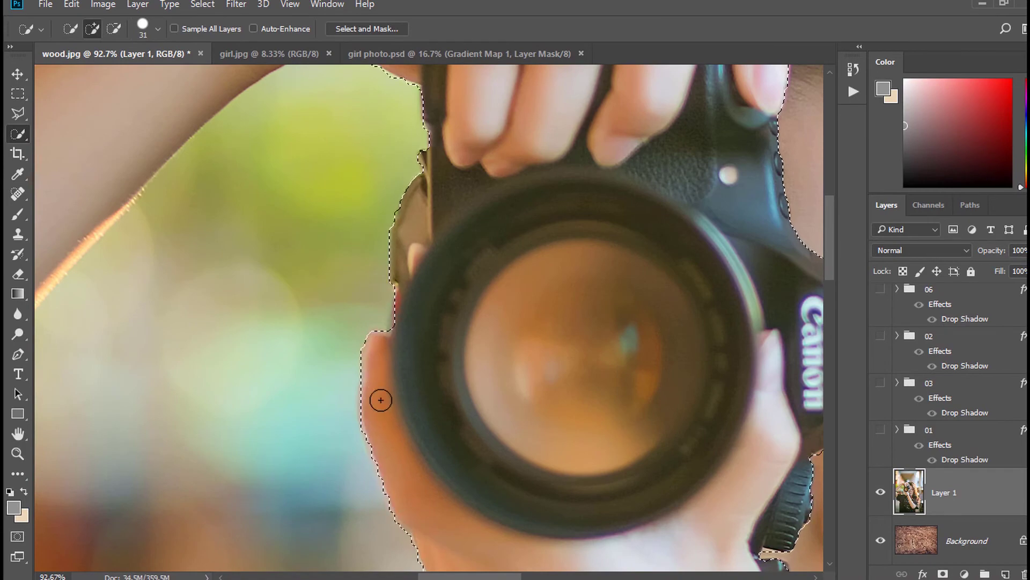
scroll(382, 396, down, 5)
click(18, 74)
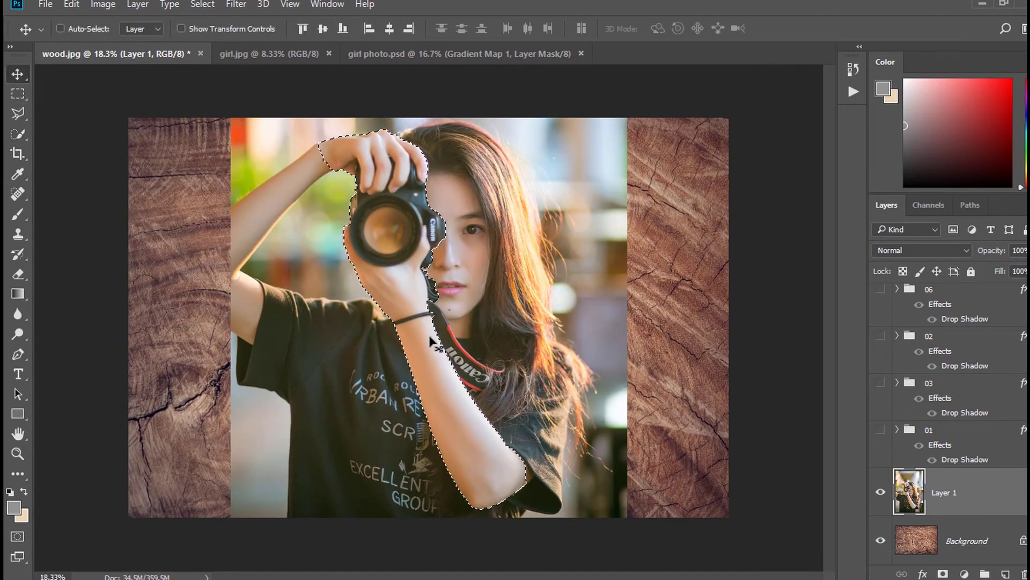
Copy the selected arm and camera to Layer 2, hide Layer 1, re-show the groups, and move Layer 2 to the top.
click(138, 4)
mouse_move(193, 27)
click(429, 137)
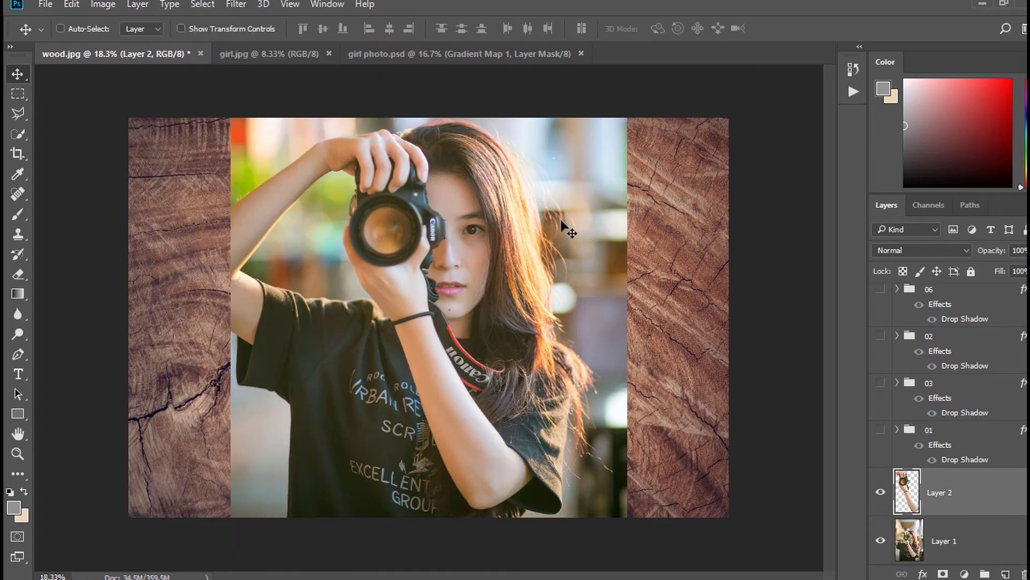
click(881, 542)
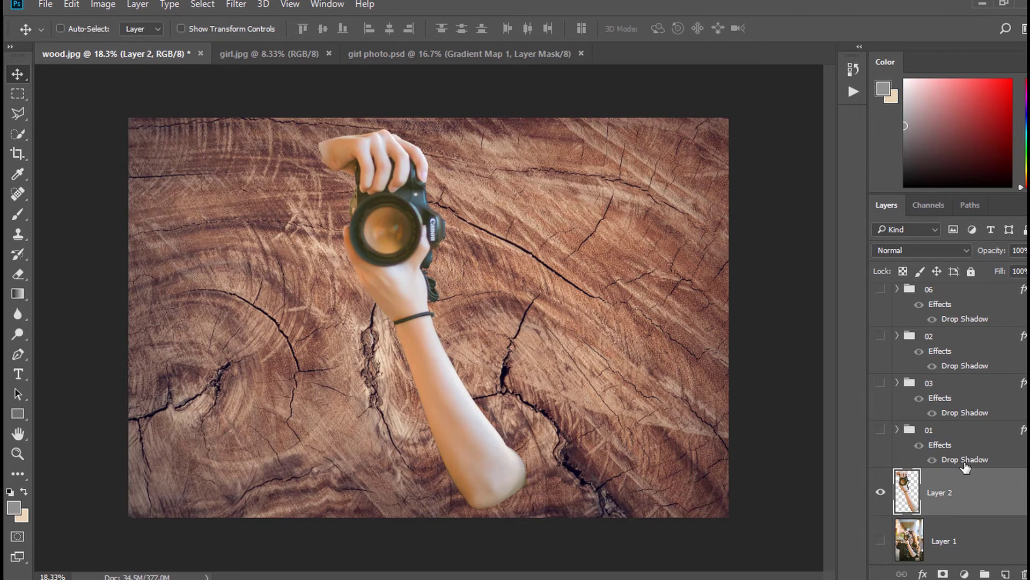
scroll(957, 452, up, 2)
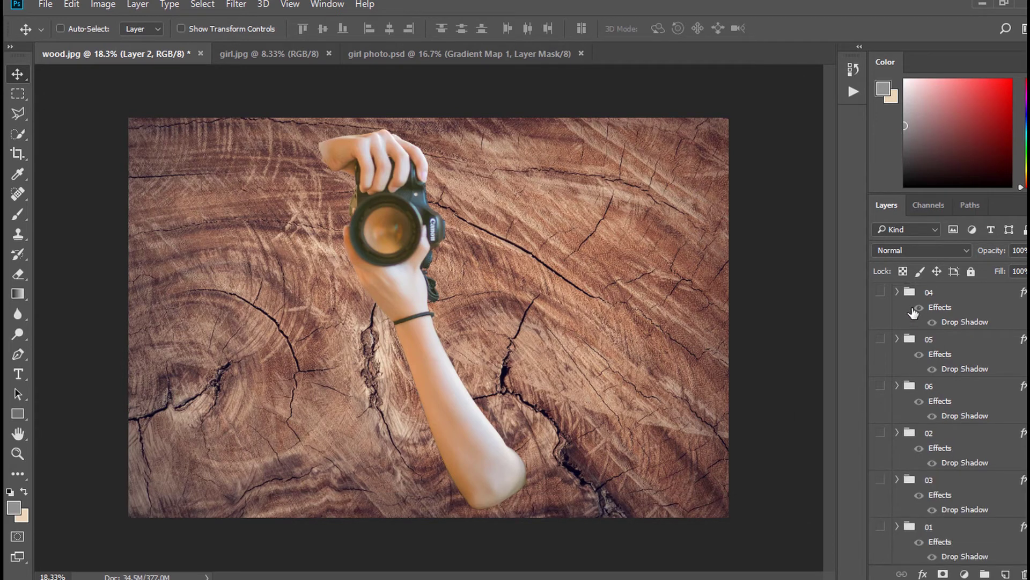
drag(889, 338, 885, 534)
scroll(912, 483, down, 2)
drag(940, 491, 954, 284)
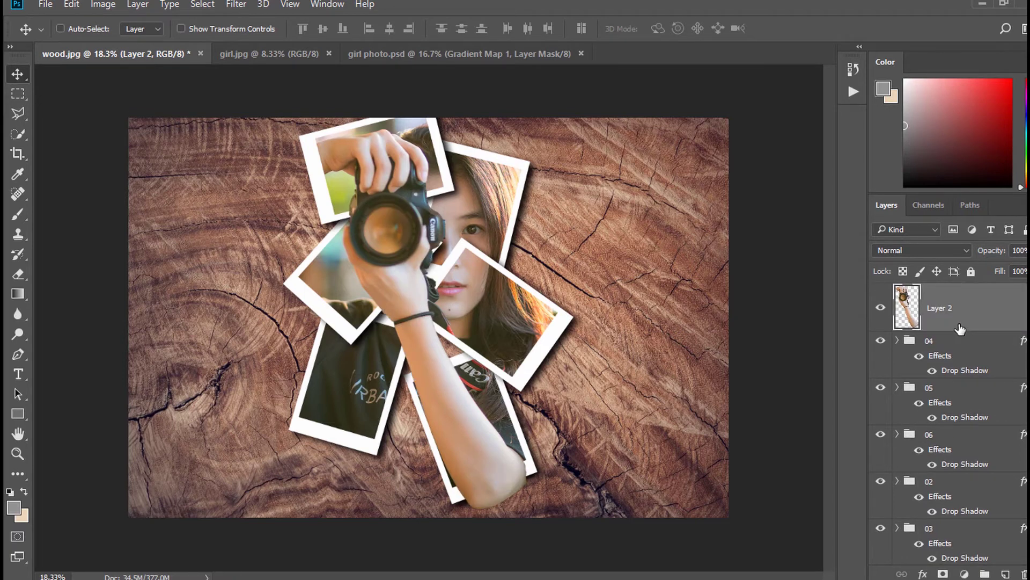
Give Layer 2 a drop shadow with a 150° angle.
click(933, 575)
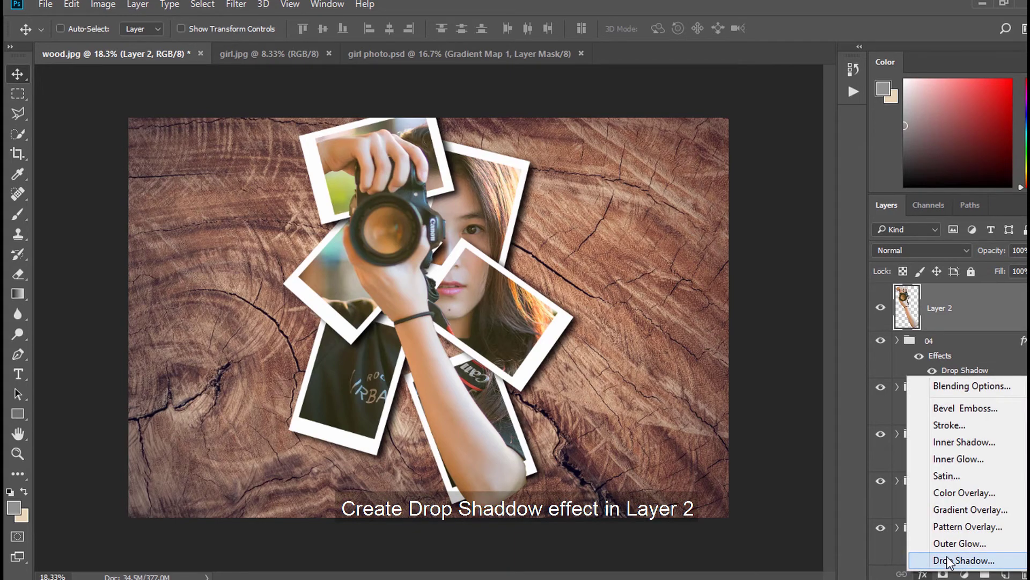
click(948, 559)
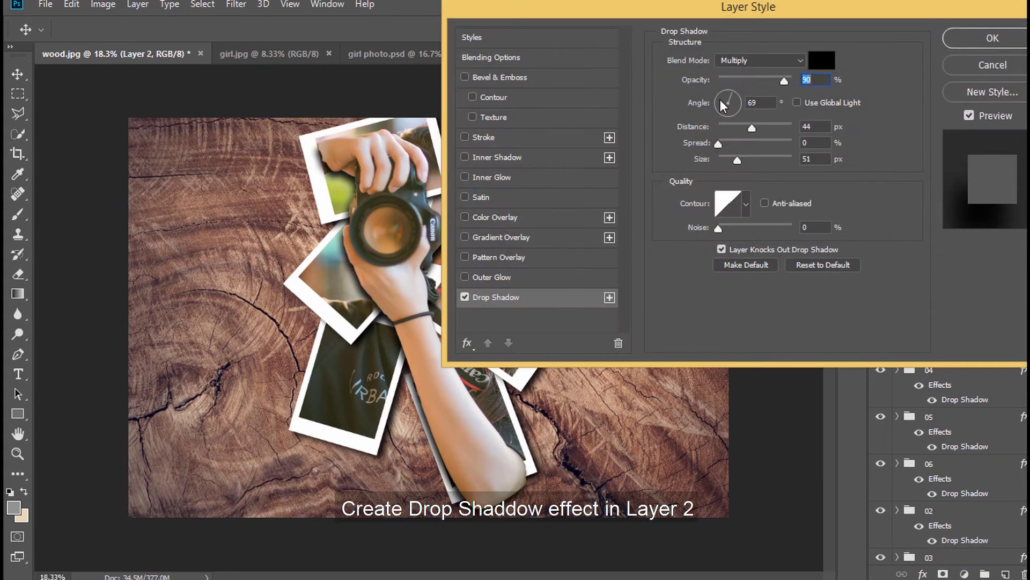
click(721, 100)
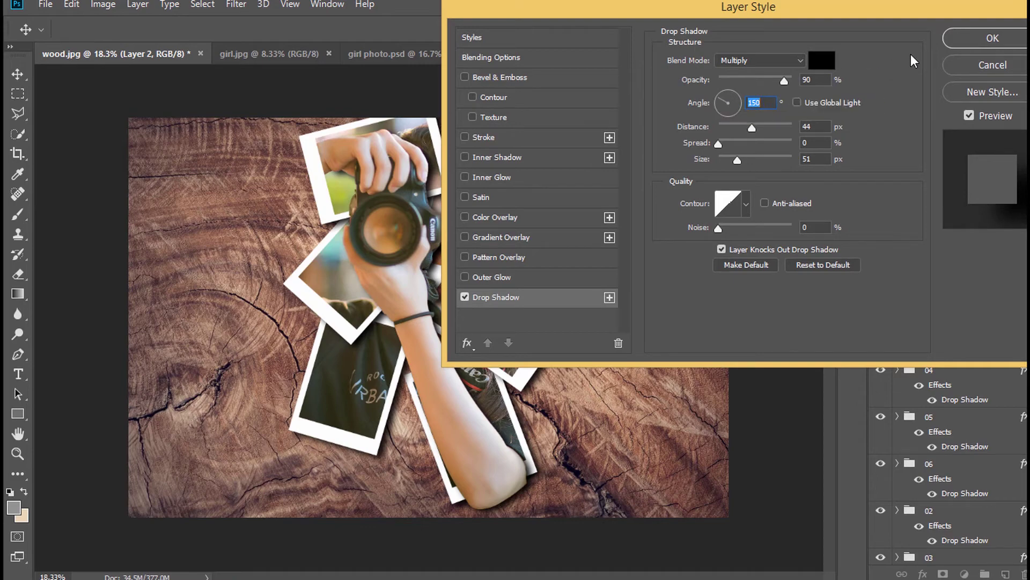
click(993, 38)
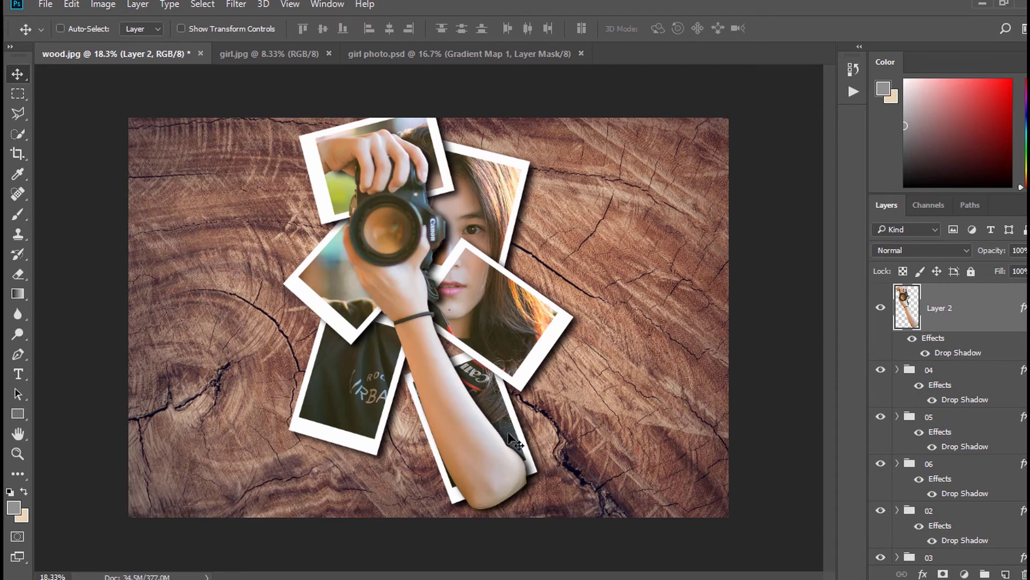
Nudge the bottom polaroid down and right, then collapse group 01.
drag(514, 440, 537, 471)
scroll(946, 438, up, 3)
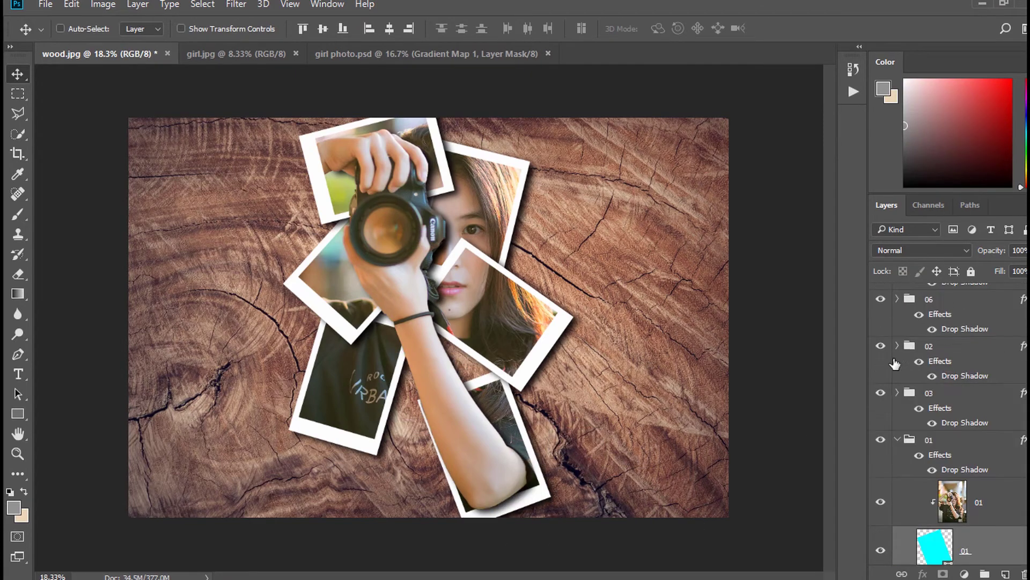
click(896, 438)
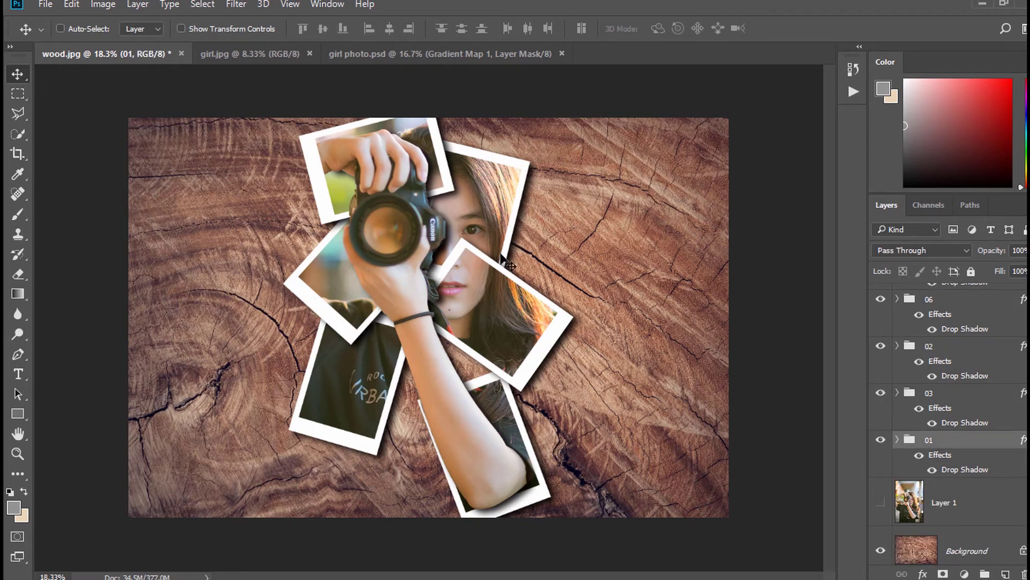
scroll(457, 198, up, 3)
scroll(457, 177, down, 3)
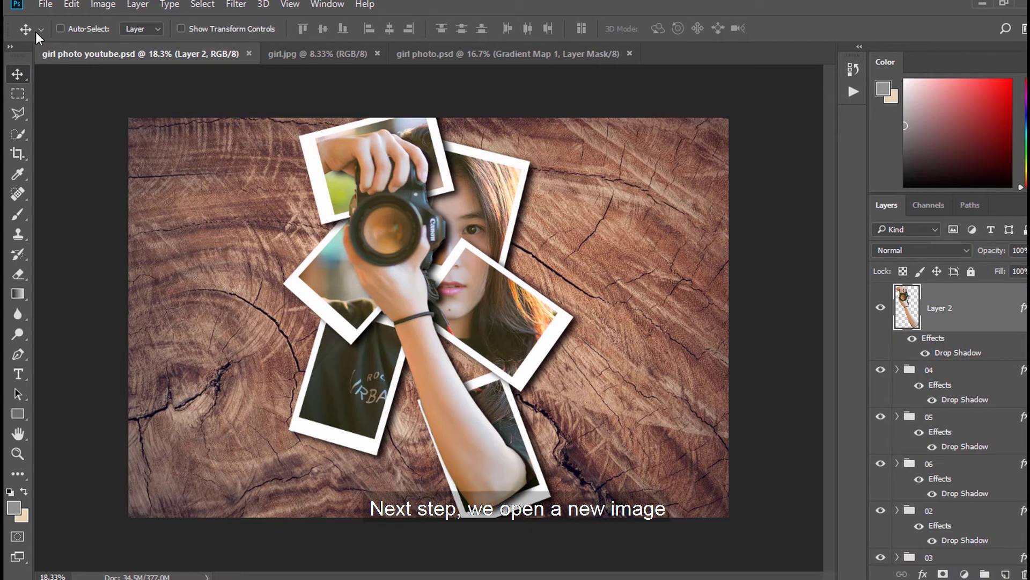
Open coffee cup.png and drop it into the collage at the lower right as Layer 3.
click(45, 4)
click(78, 41)
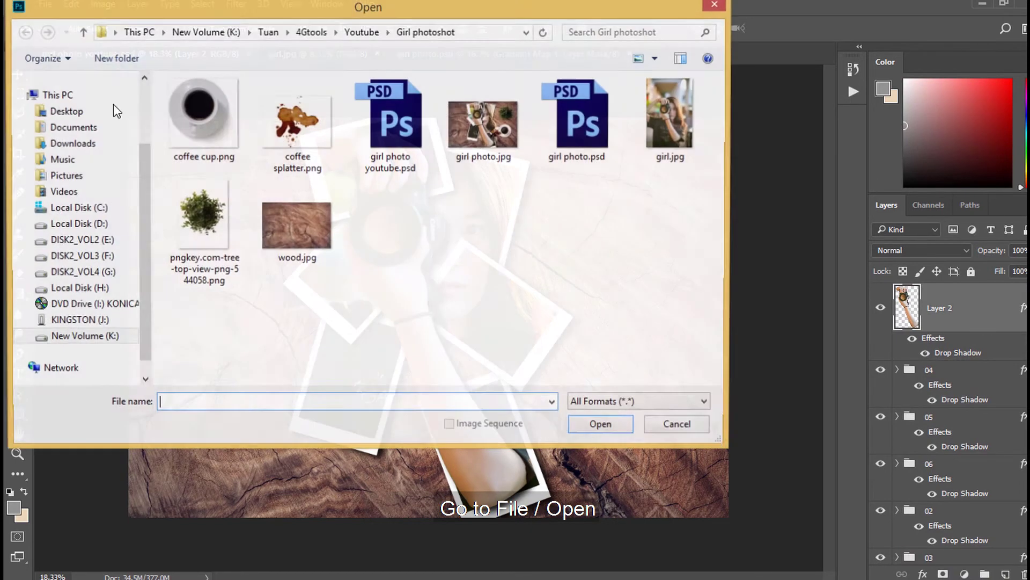
double_click(231, 119)
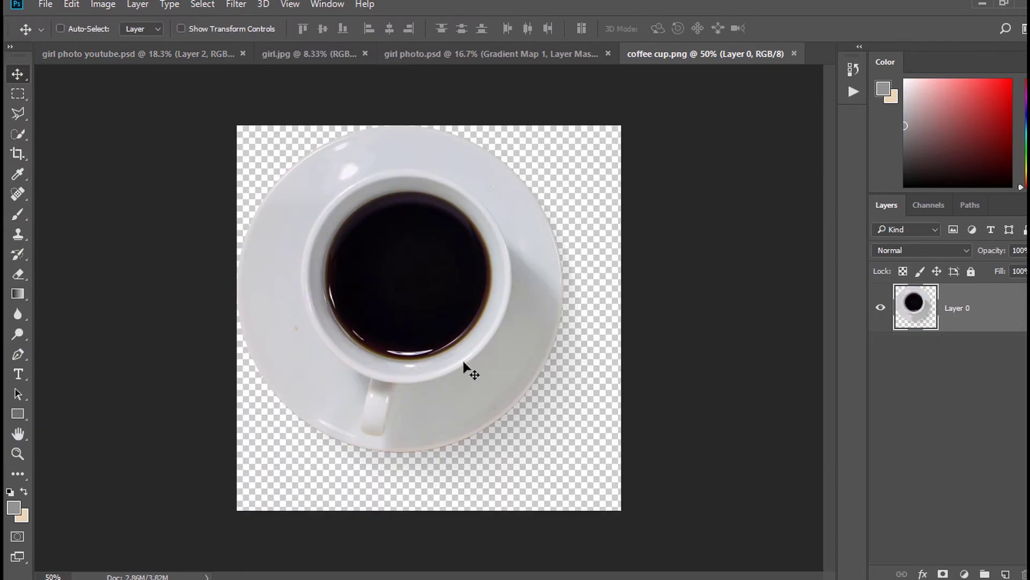
drag(464, 362, 623, 430)
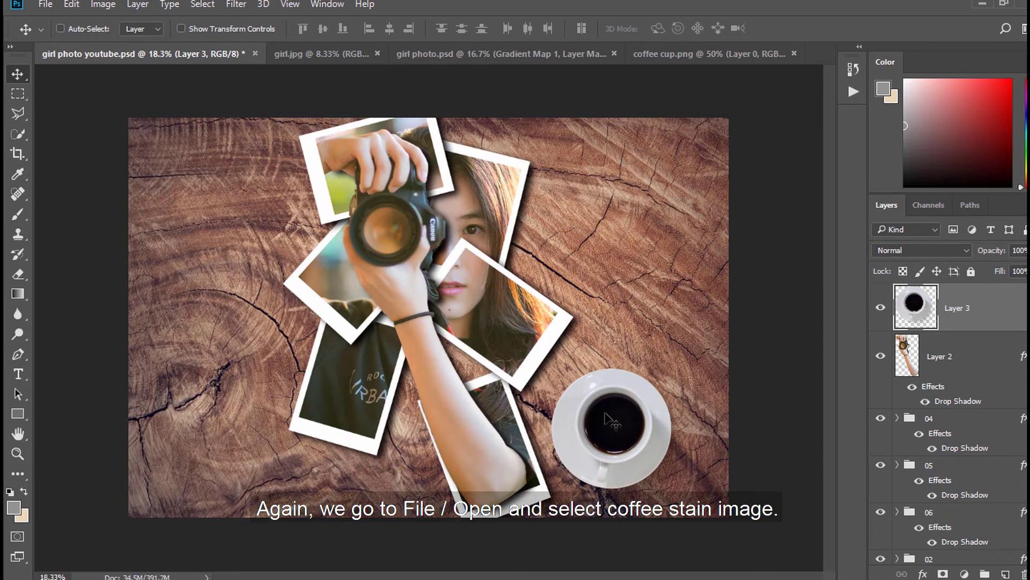
Open coffee splatter.png and drag it into the collage over the cup.
click(44, 4)
click(88, 44)
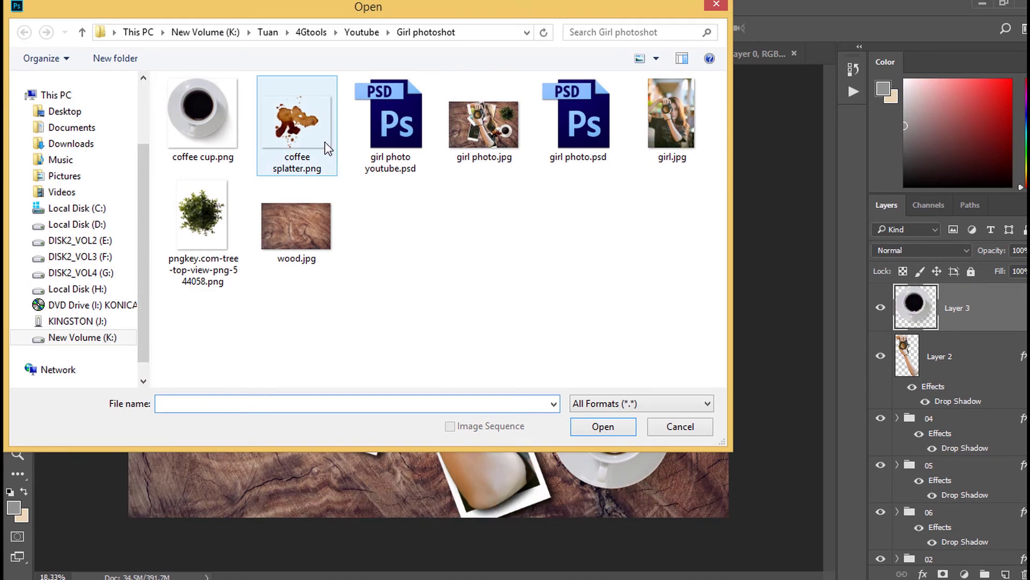
double_click(290, 139)
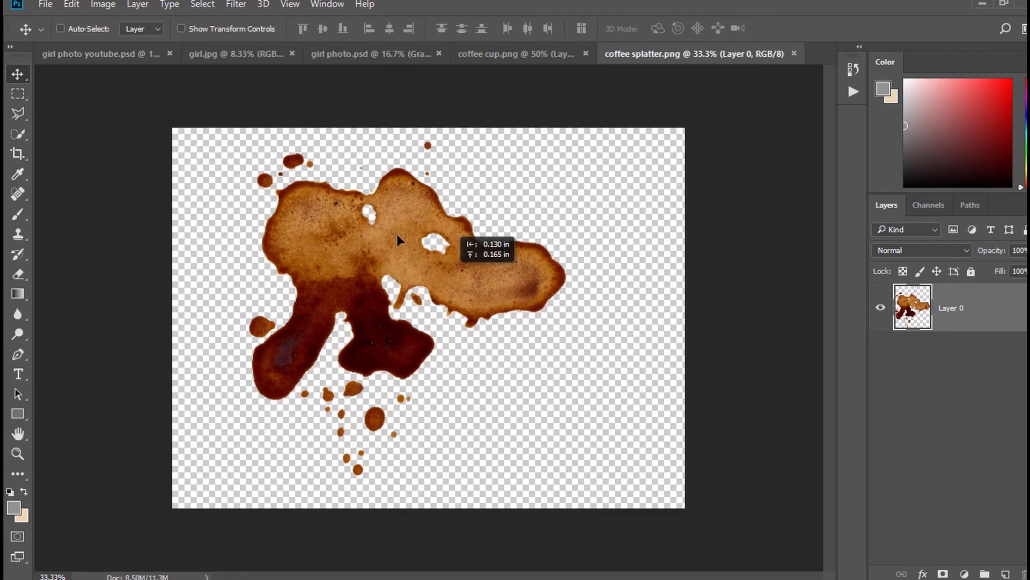
drag(397, 235, 431, 337)
drag(540, 392, 534, 413)
Scale the splatter to about 56% and place it beside the cup.
key(ctrl+t)
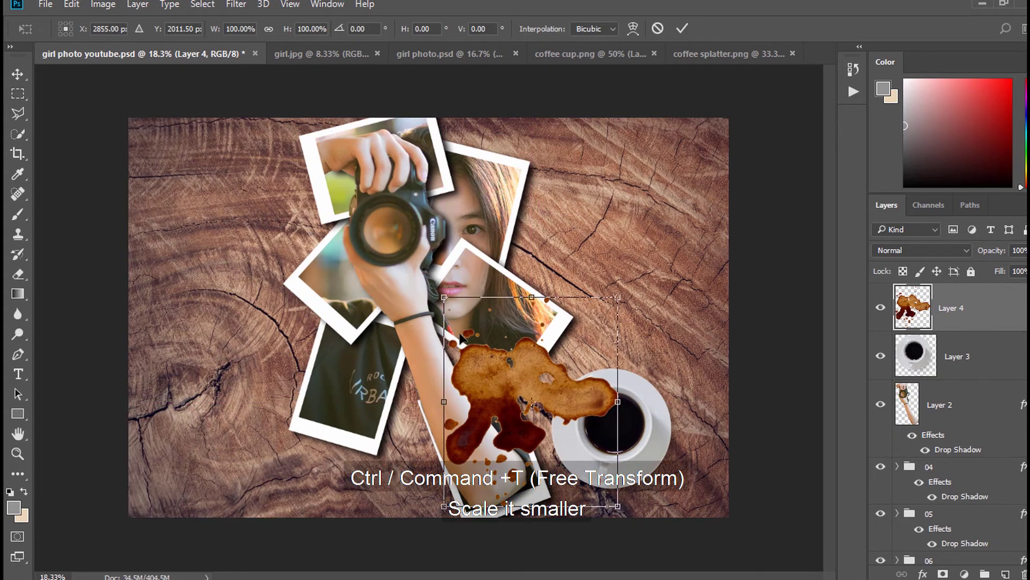
drag(435, 293, 522, 394)
drag(549, 466, 532, 413)
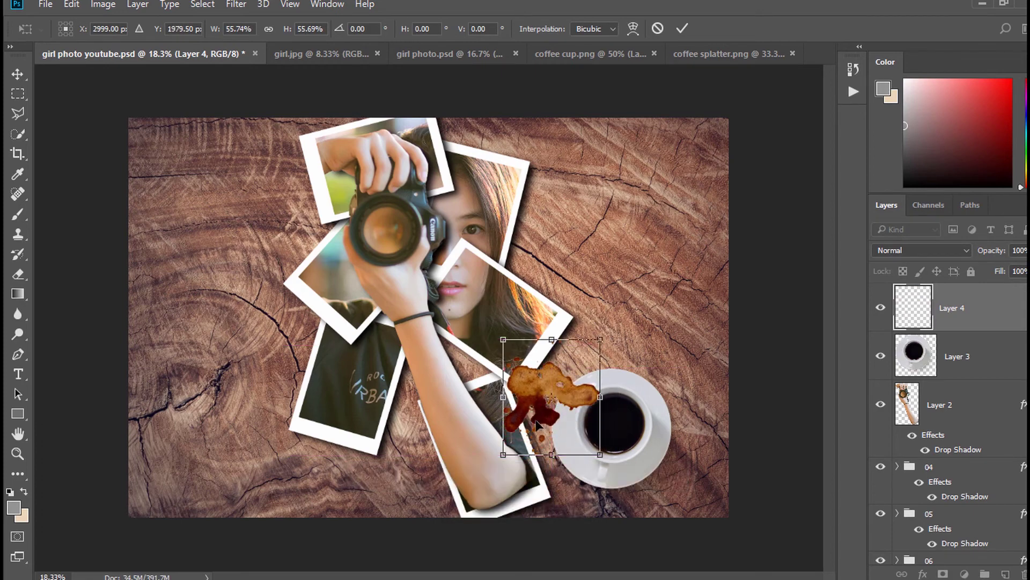
key(Return)
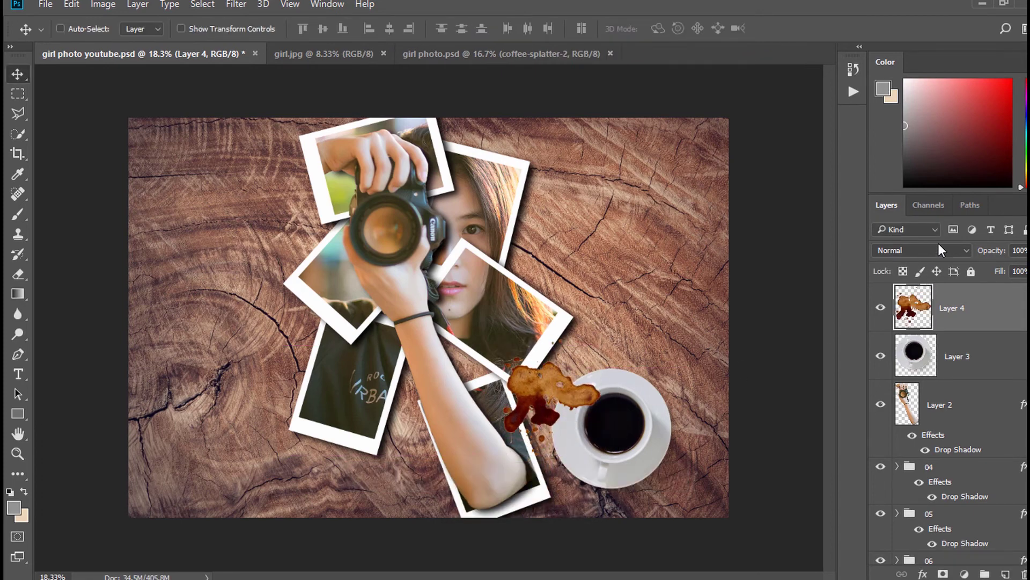
Set Layer 4's coffee stain to the Linear Burn blend mode and zoom in to check it.
click(938, 246)
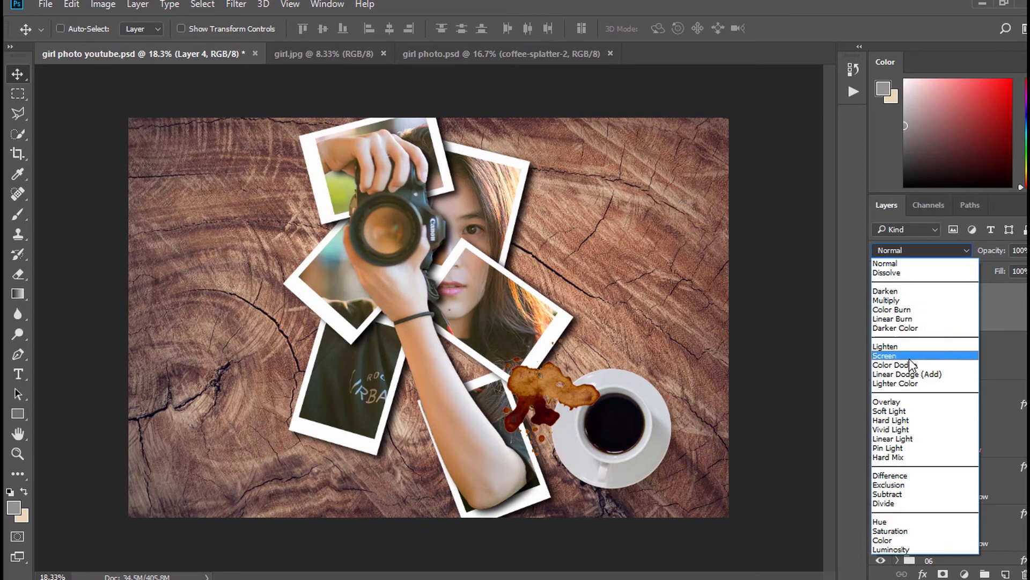
click(913, 321)
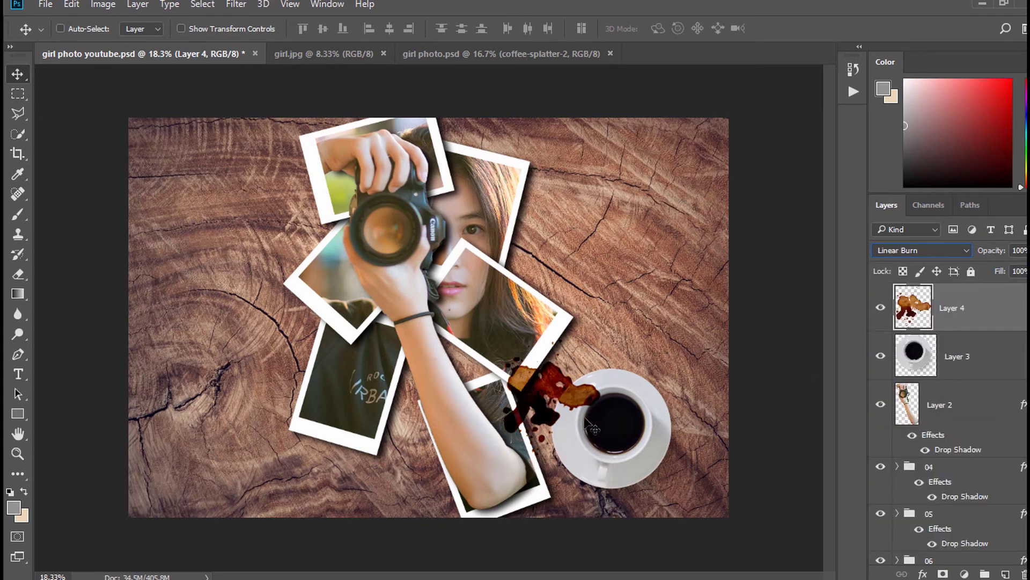
scroll(595, 429, up, 3)
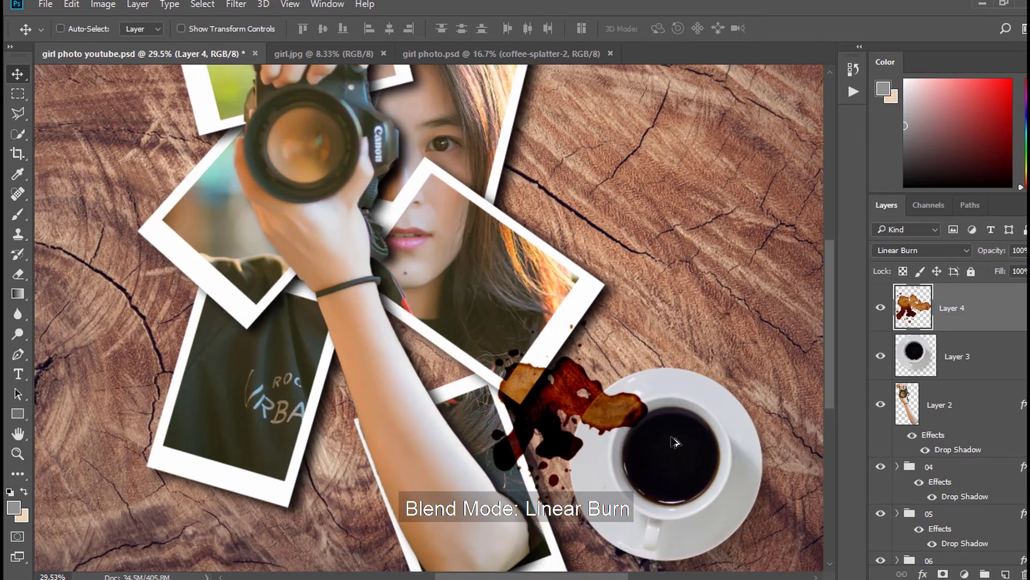
scroll(674, 442, up, 2)
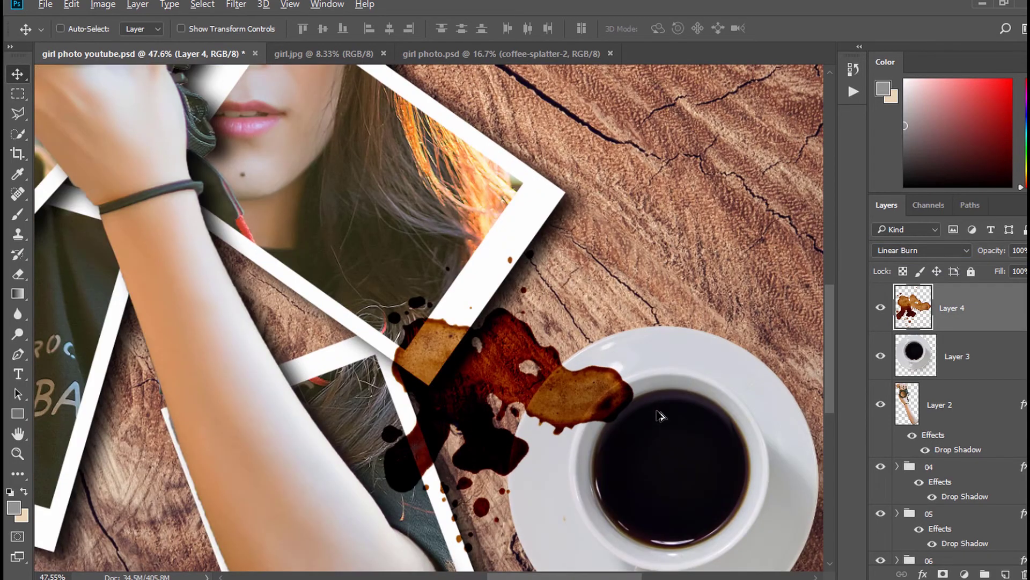
scroll(654, 400, down, 2)
scroll(671, 445, up, 2)
scroll(675, 450, down, 4)
Hide the coffee stain layer (Layer 4), leaving the cup alone.
scroll(582, 430, up, 5)
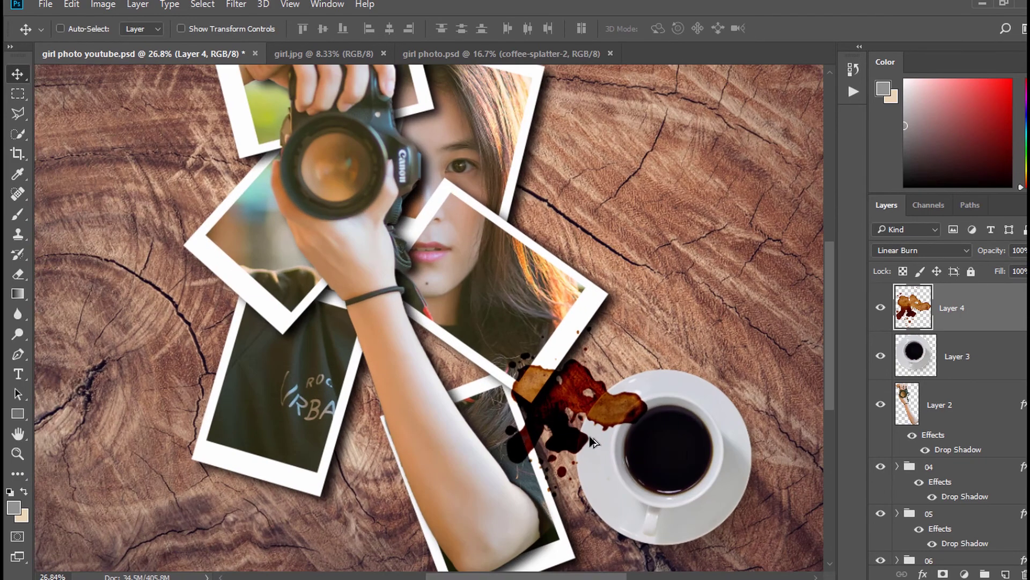
scroll(647, 427, up, 2)
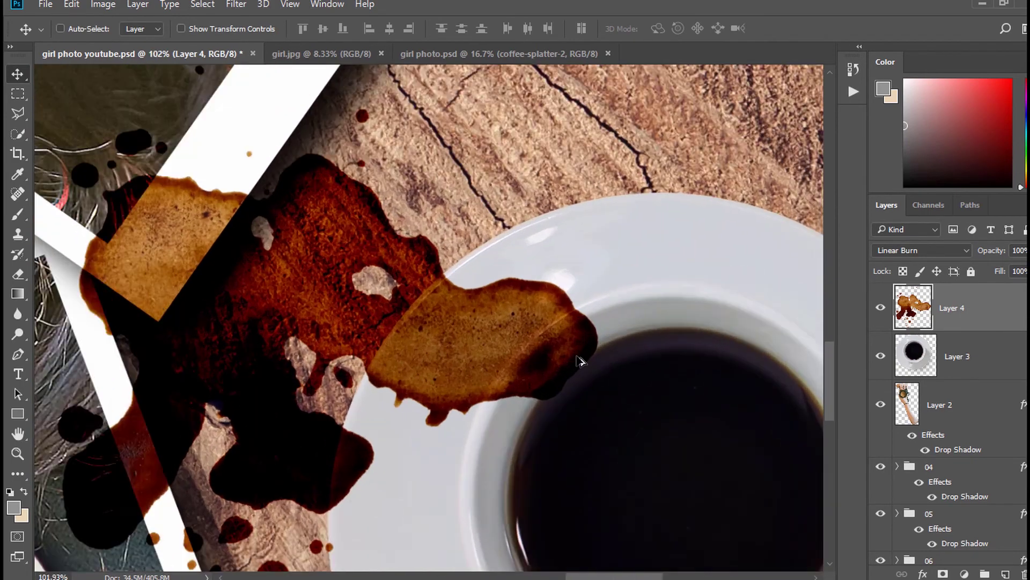
click(880, 310)
scroll(612, 362, up, 1)
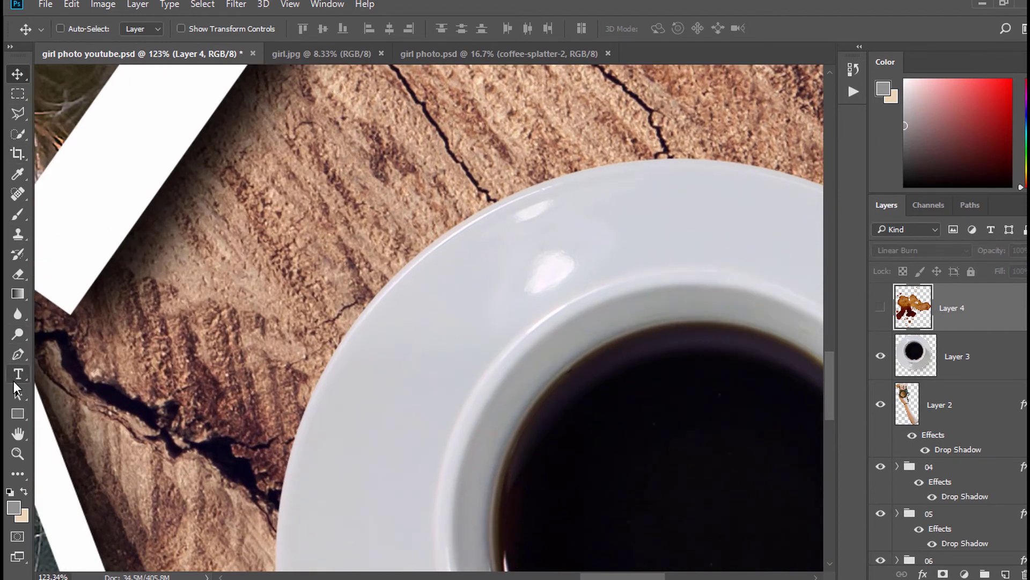
Start a Polygonal Lasso outline down the left side of the cup's inner rim.
click(17, 115)
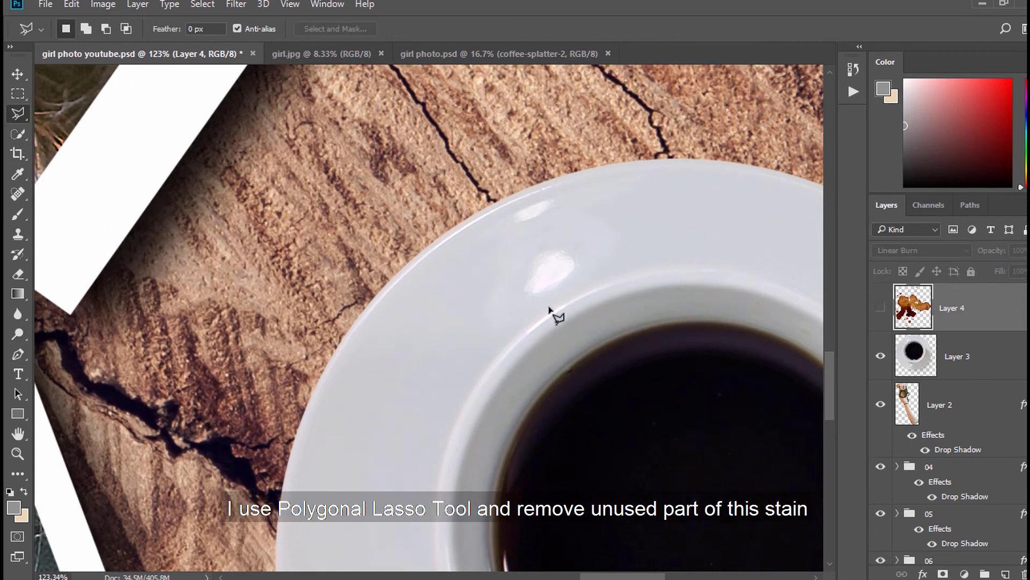
click(589, 293)
click(563, 311)
click(548, 329)
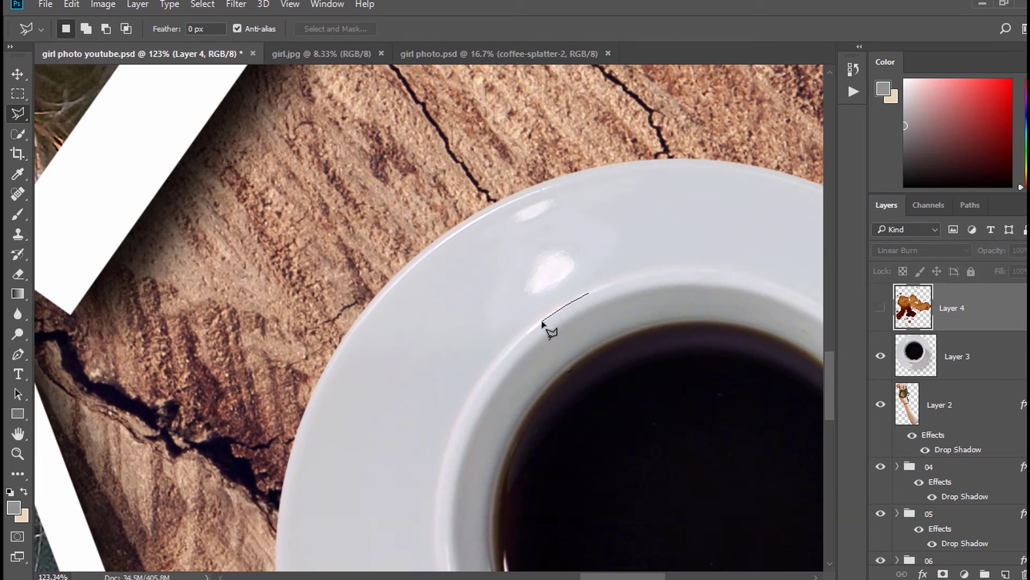
click(515, 344)
click(488, 373)
click(470, 395)
click(457, 422)
Finish the outline across the coffee and up the right side, closing the rim selection.
click(444, 455)
click(466, 504)
click(551, 520)
click(699, 410)
click(732, 343)
click(700, 316)
click(663, 295)
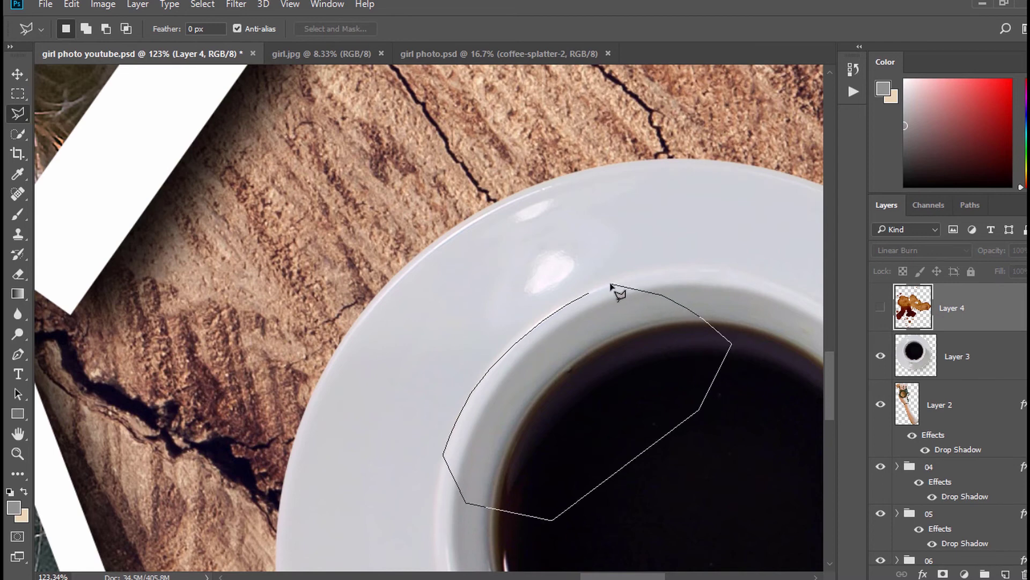
click(611, 284)
click(589, 295)
Show Layer 4 and give it an inverted layer mask so the stain clears the cup's coffee.
click(880, 307)
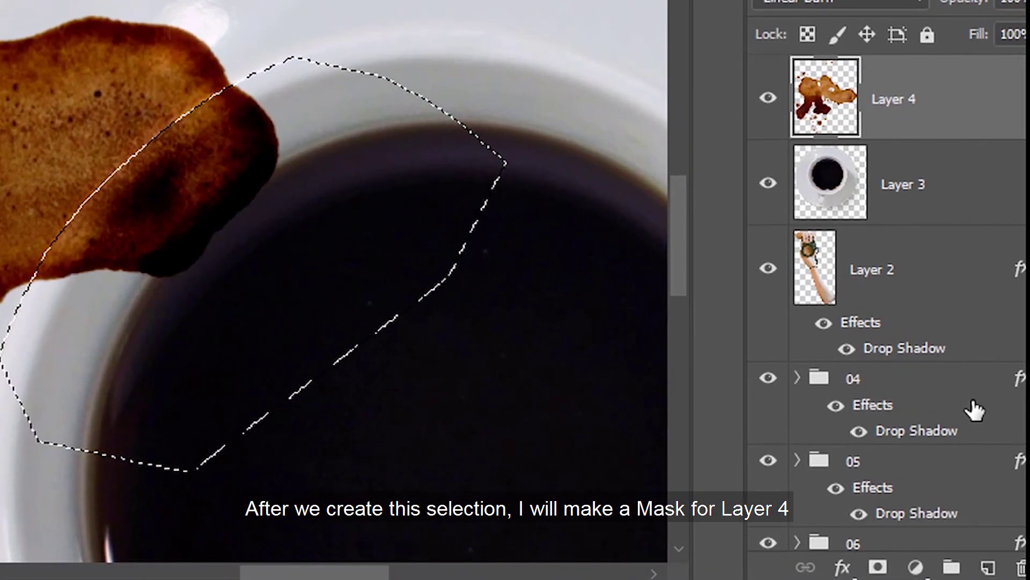
click(878, 567)
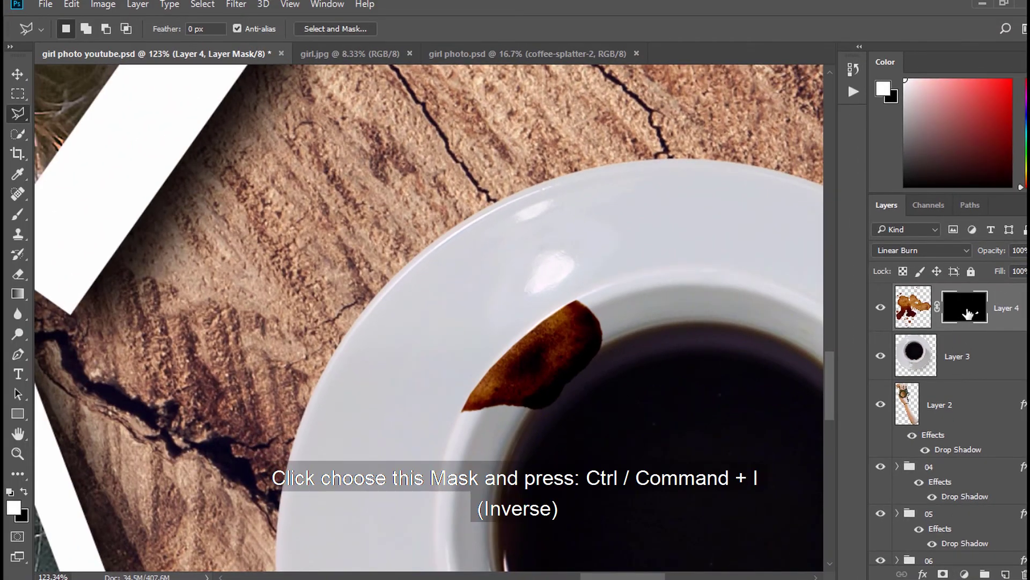
key(ctrl+i)
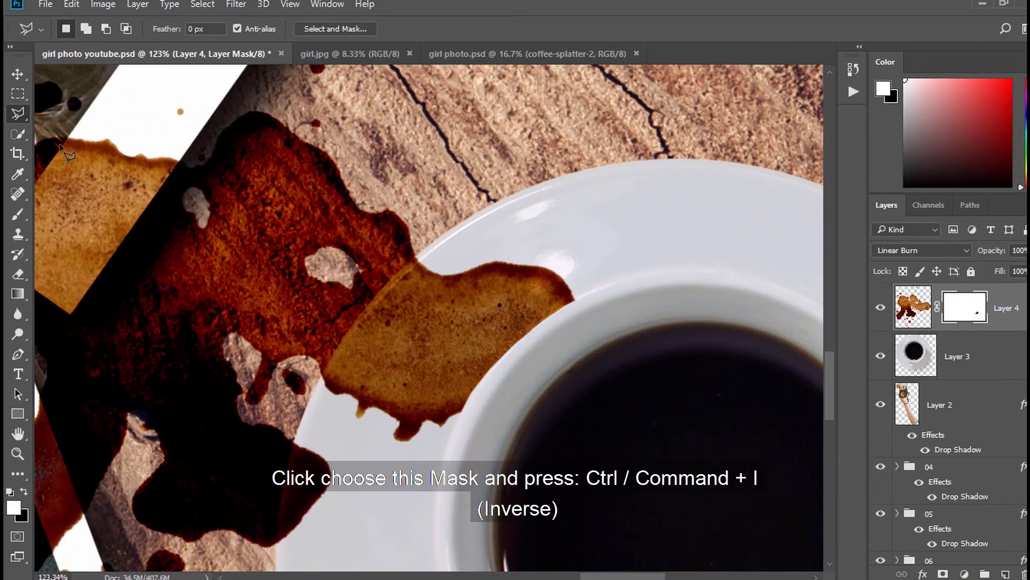
click(18, 71)
scroll(590, 384, down, 5)
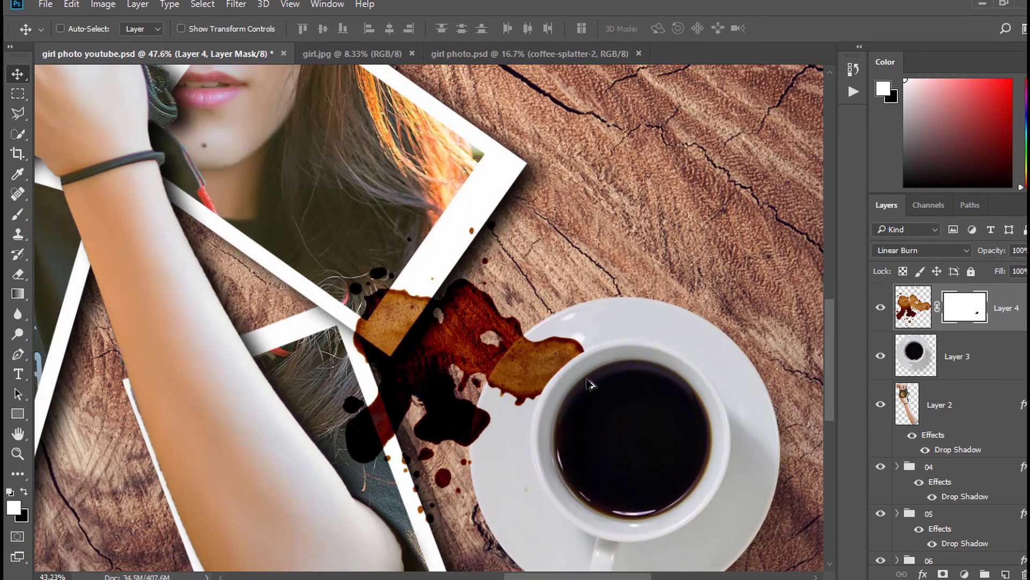
scroll(591, 384, down, 4)
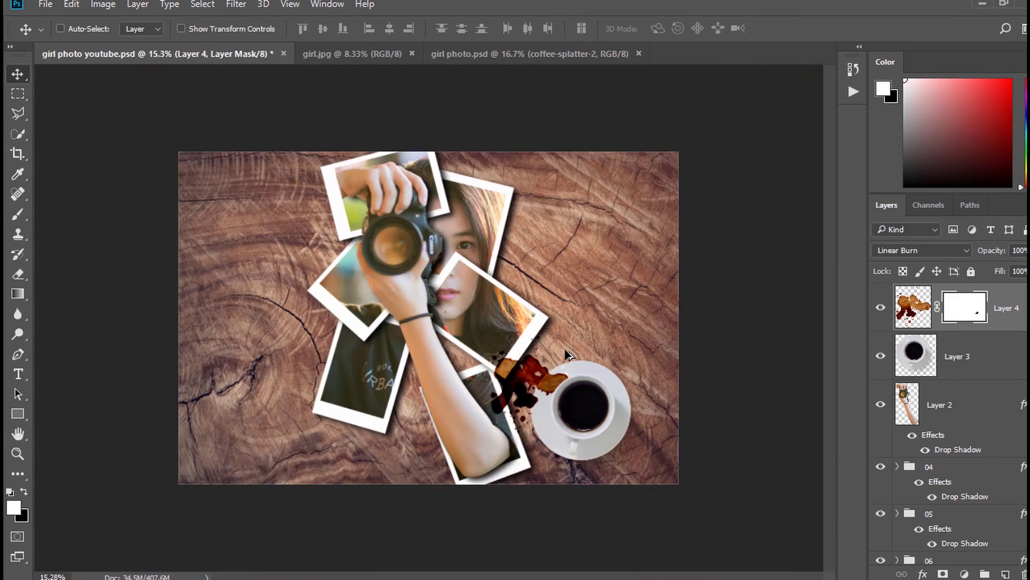
scroll(567, 353, up, 1)
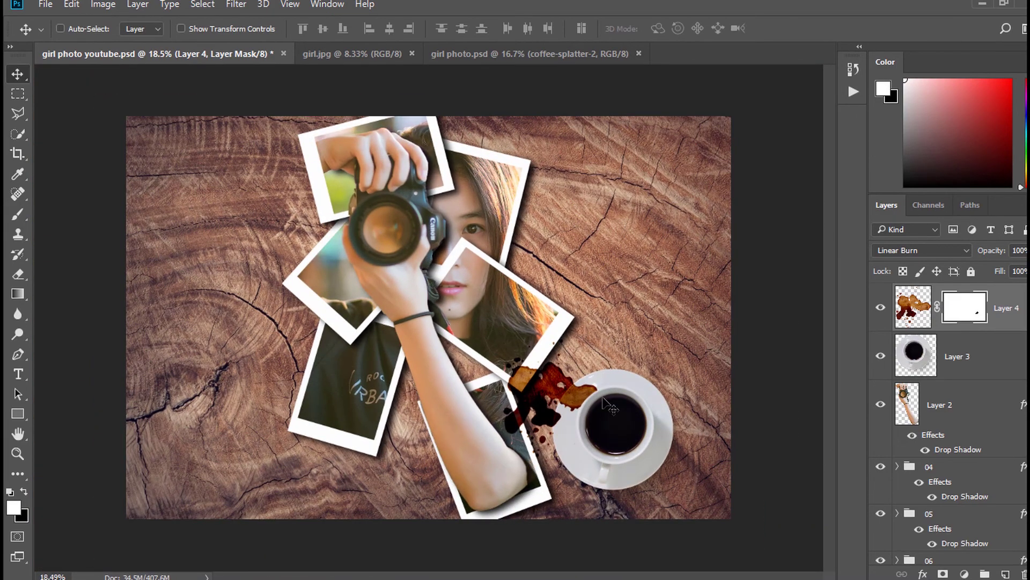
Open the pngkey tree plant PNG and place it at the collage's upper right, scaled to about 182%.
click(45, 5)
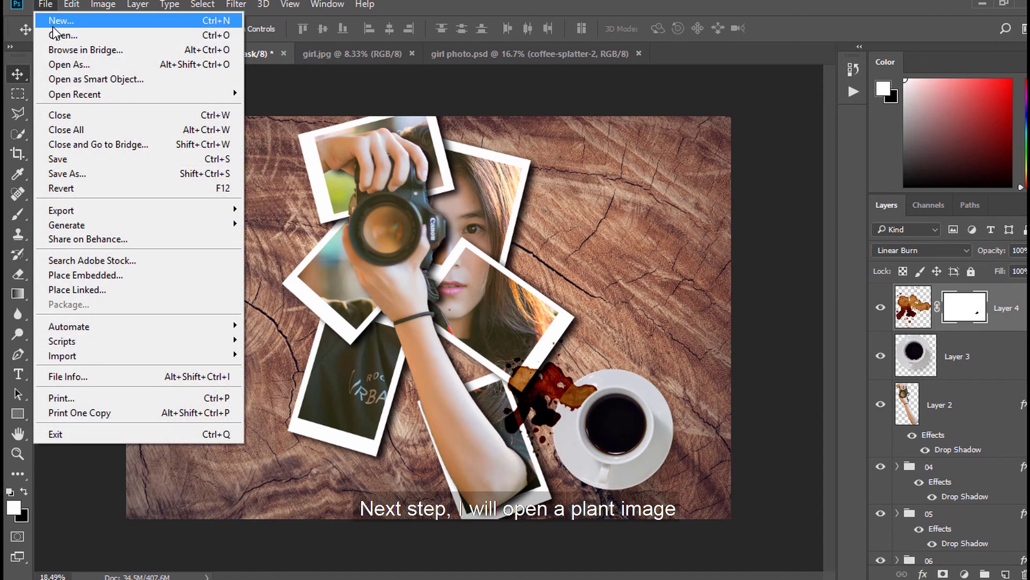
click(50, 33)
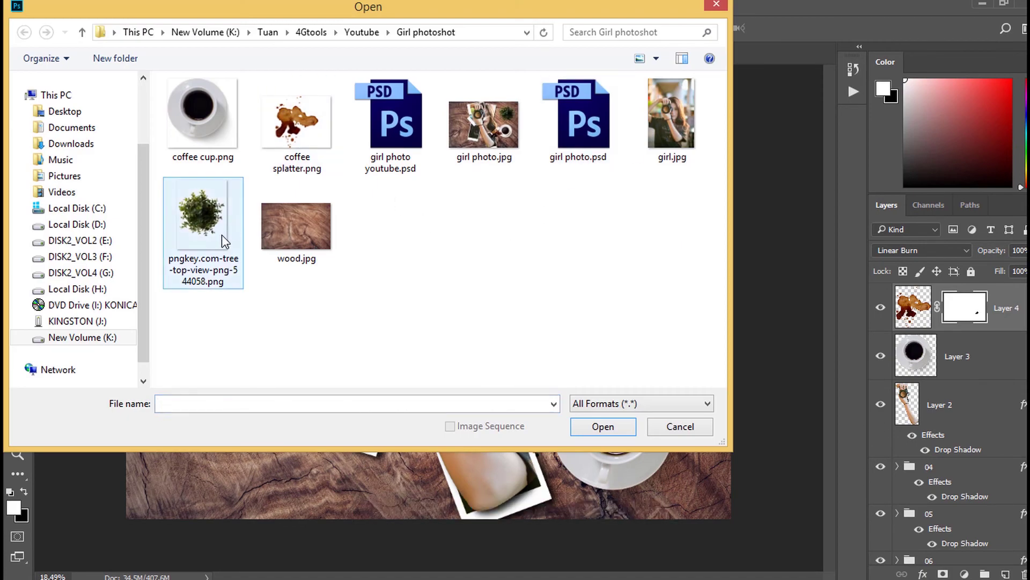
double_click(201, 215)
drag(223, 237, 620, 236)
key(ctrl+t)
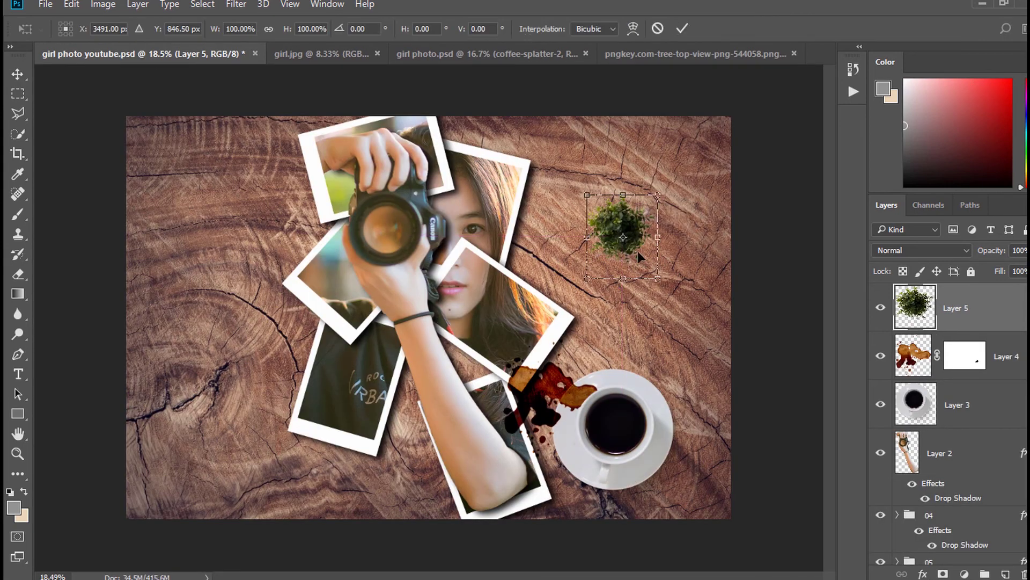
drag(660, 284, 652, 251)
key(Return)
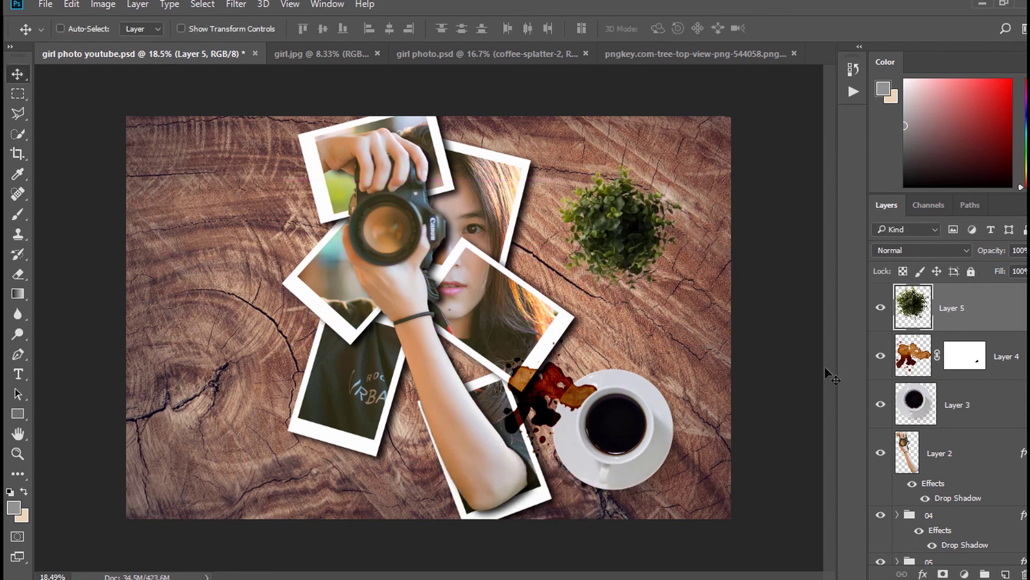
Give the plant a drop shadow with 102 px distance, then nudge it slightly up and right.
click(924, 573)
click(961, 559)
drag(719, 18, 725, 376)
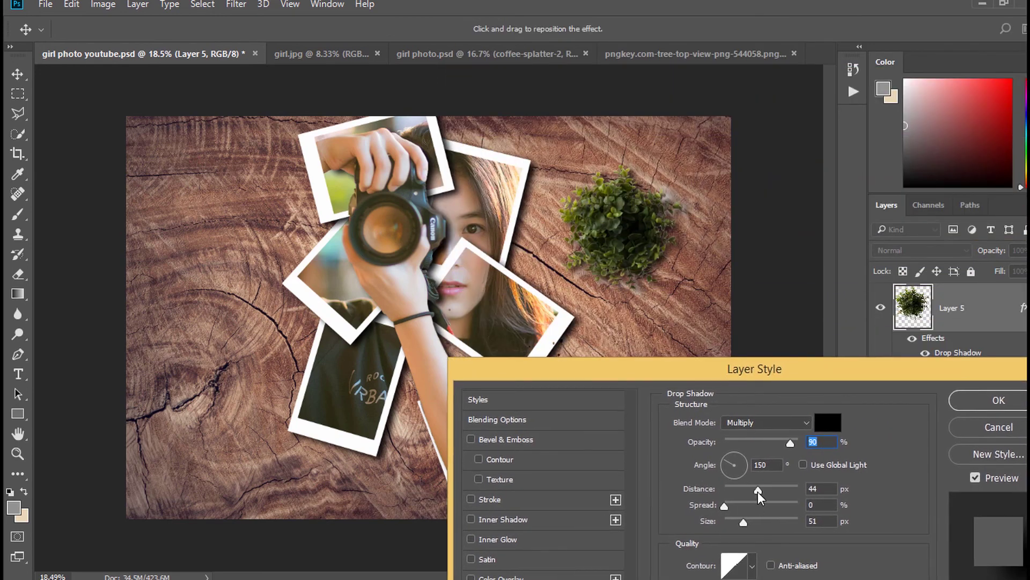
mouse_move(762, 491)
mouse_down()
mouse_move(794, 498)
mouse_move(782, 497)
mouse_up()
click(977, 400)
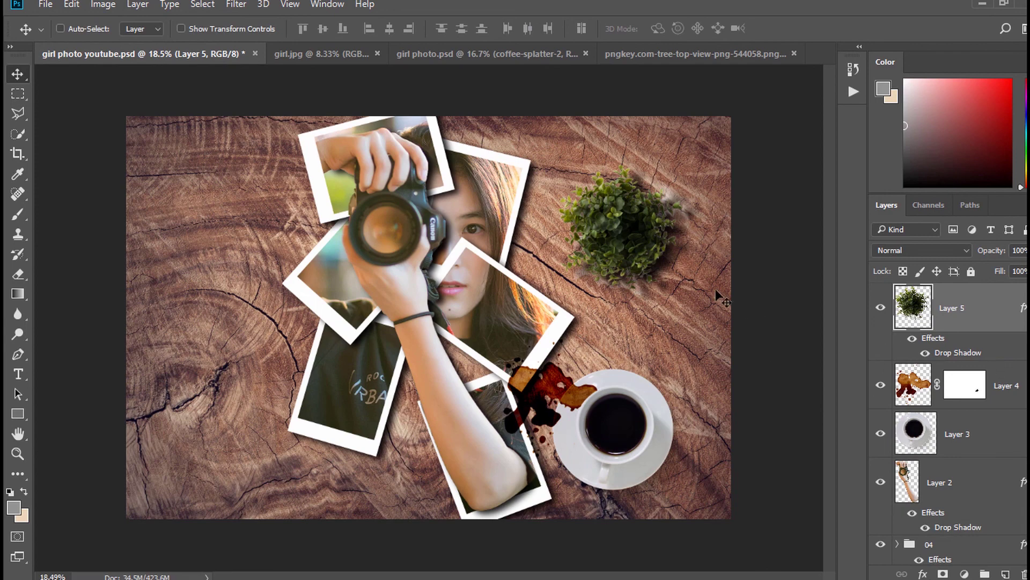
drag(654, 245, 675, 235)
scroll(579, 411, up, 1)
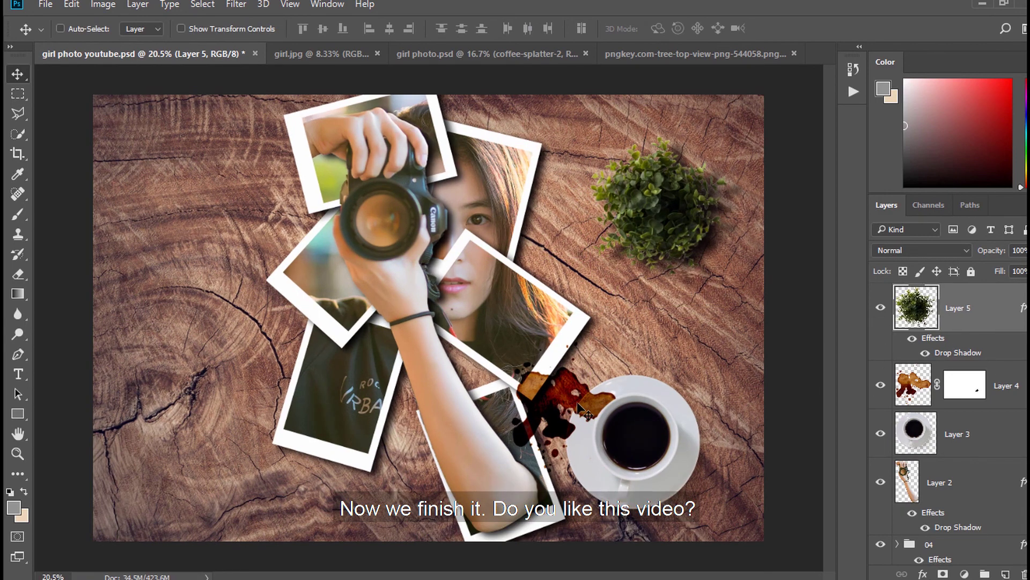
scroll(587, 415, down, 1)
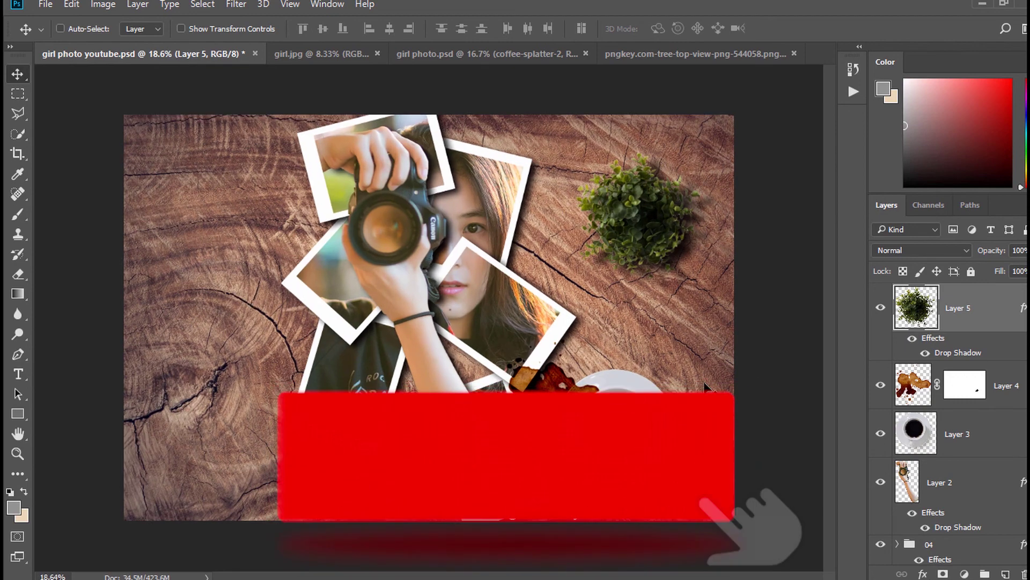